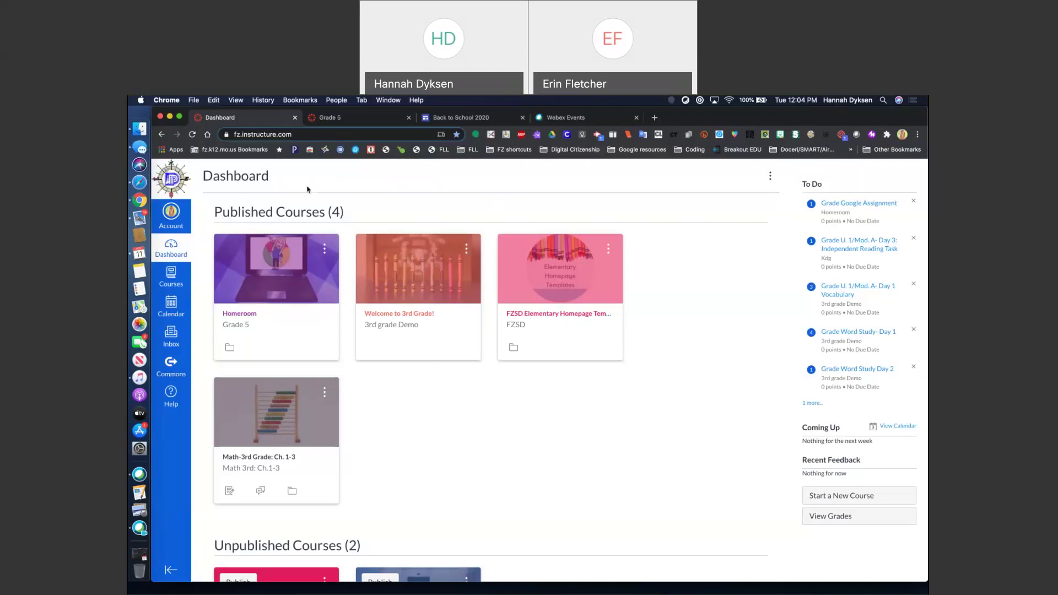
# Open FZSD Canvas from the district bookmarks and review the published and unpublished courses on the Dashboard
pyautogui.click(221, 153)
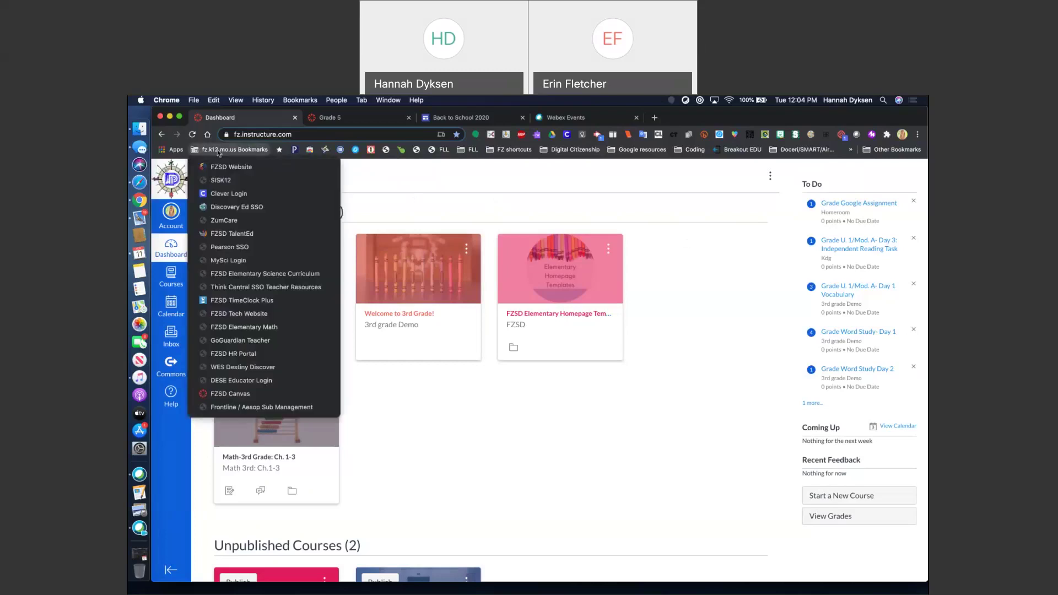
pyautogui.click(219, 394)
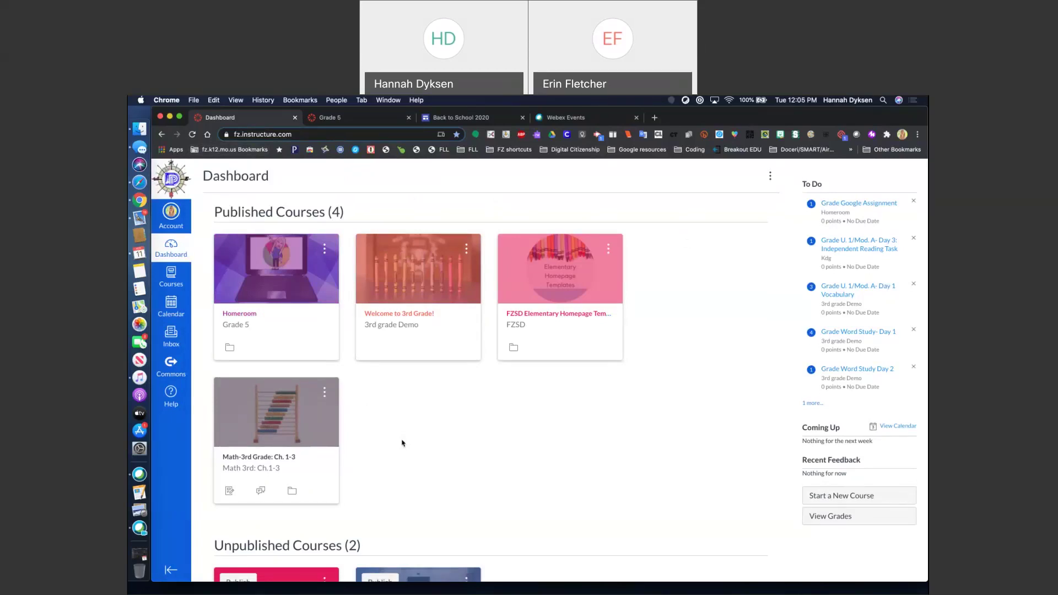
pyautogui.scroll(-1, 401, 442)
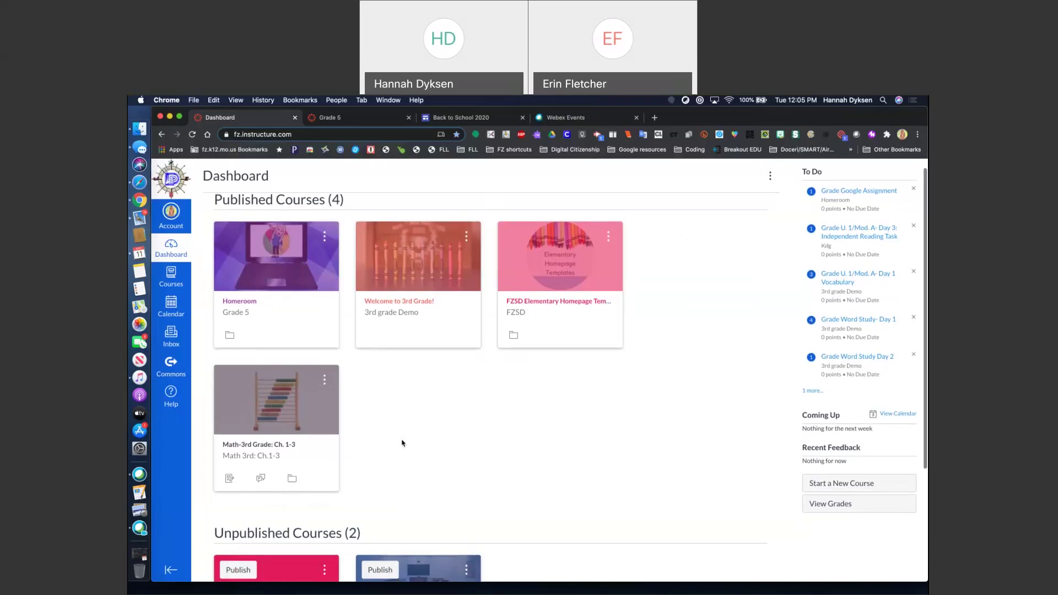
pyautogui.scroll(-5, 402, 442)
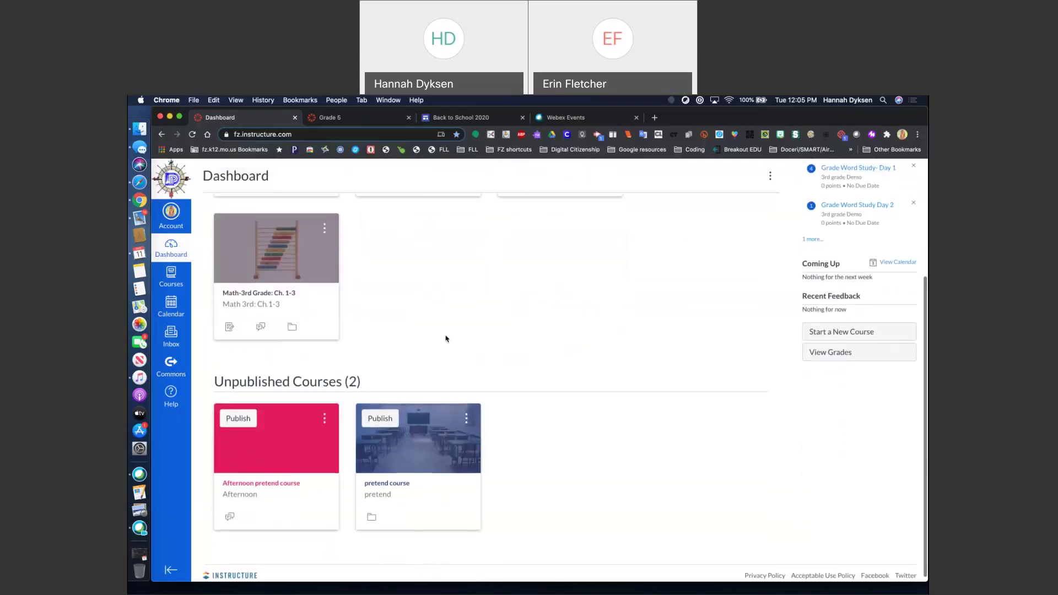
pyautogui.scroll(5, 446, 338)
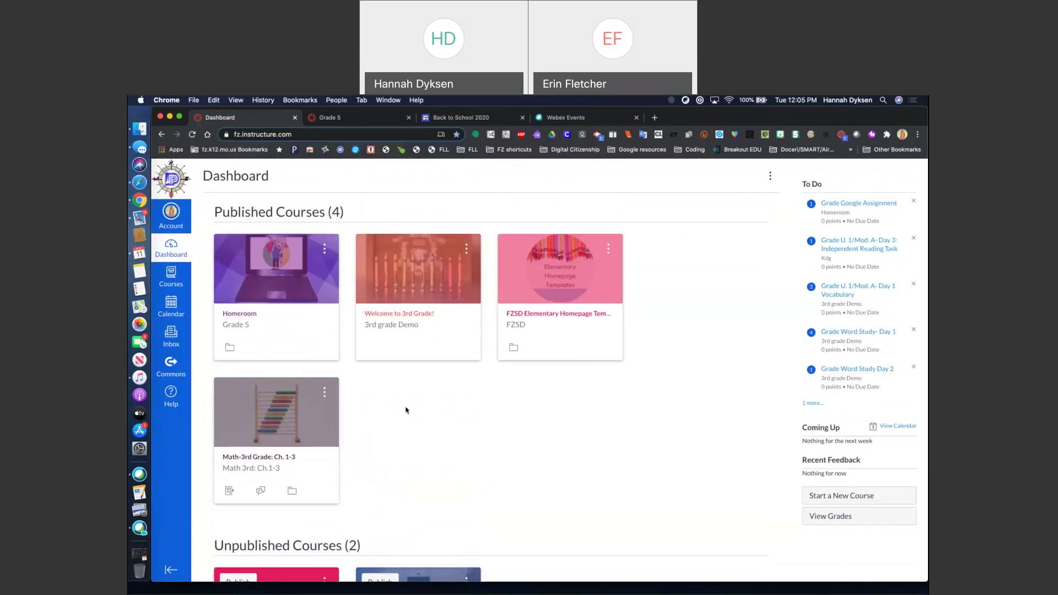
pyautogui.scroll(-3, 406, 410)
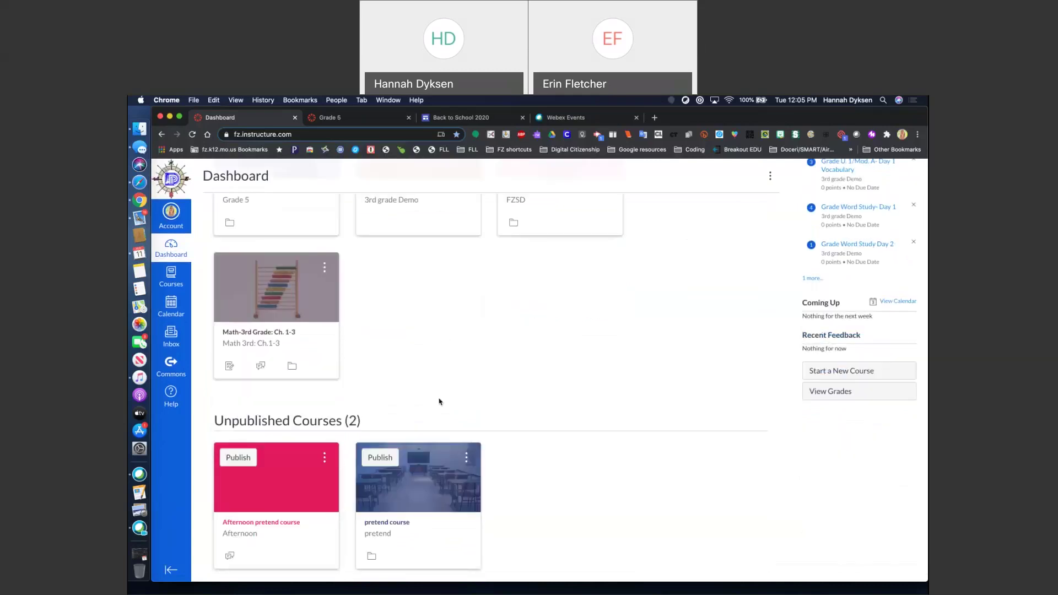
pyautogui.scroll(3, 440, 401)
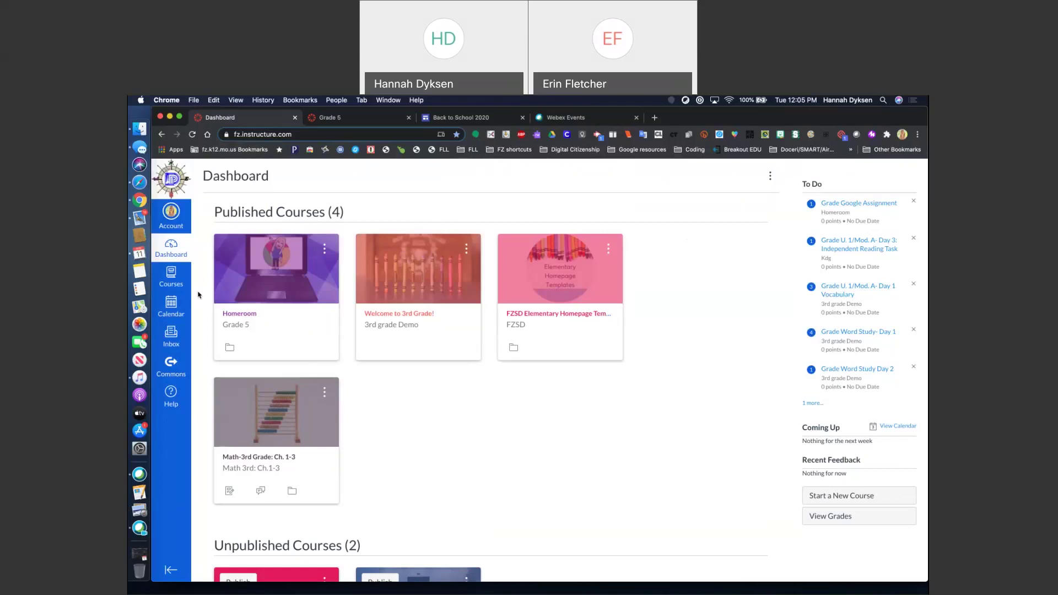
# Open the All Courses list and look through the enrolled courses
pyautogui.click(171, 280)
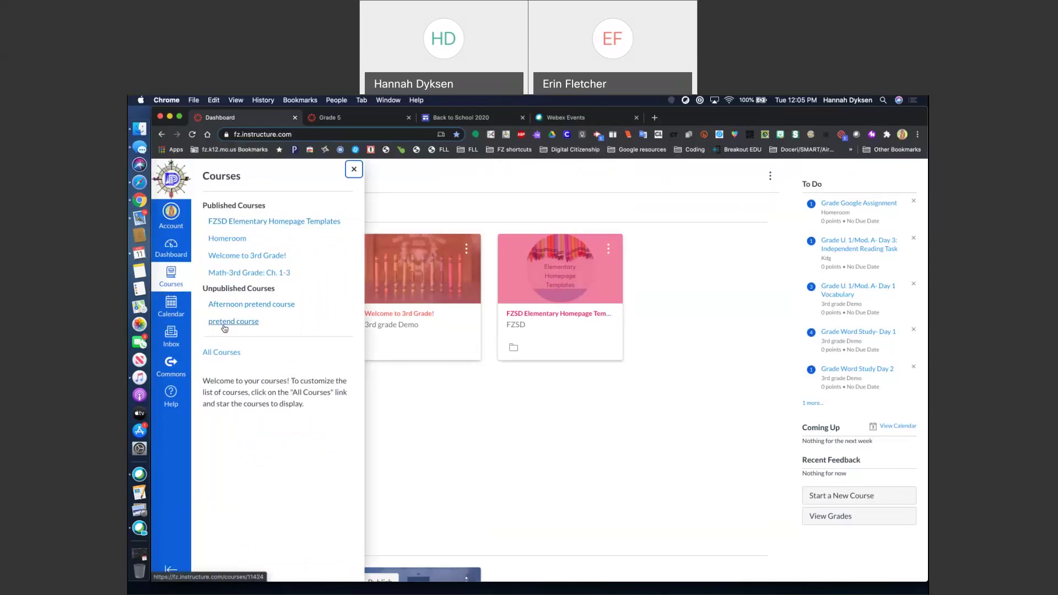
pyautogui.click(225, 354)
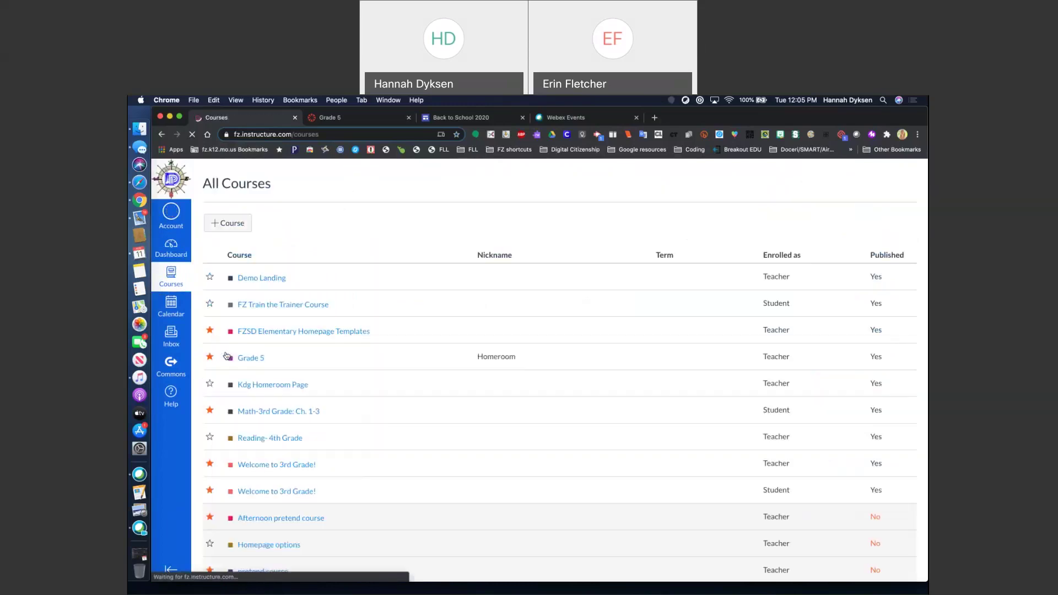
pyautogui.scroll(-1, 330, 270)
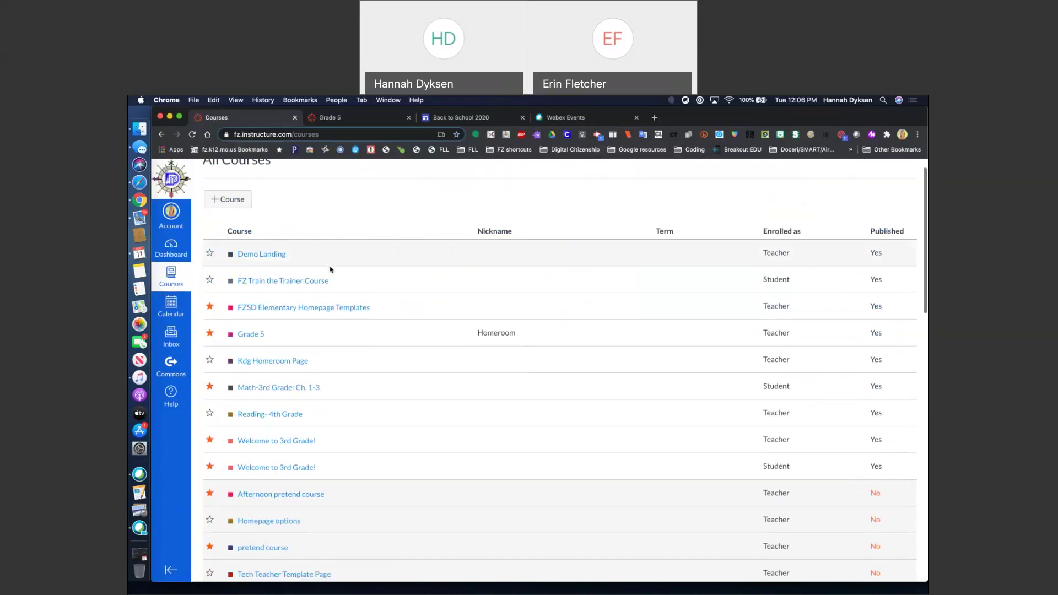
pyautogui.scroll(-5, 330, 270)
pyautogui.scroll(6, 330, 269)
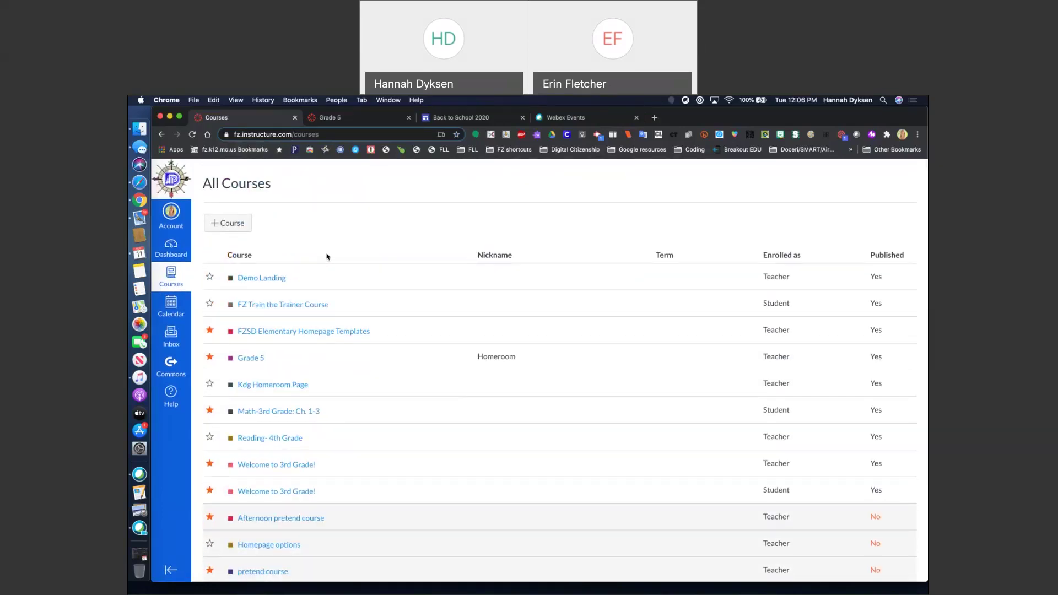
# Unstar the FZSD Elementary Homepage Templates course and star it again in the All Courses list
pyautogui.click(209, 332)
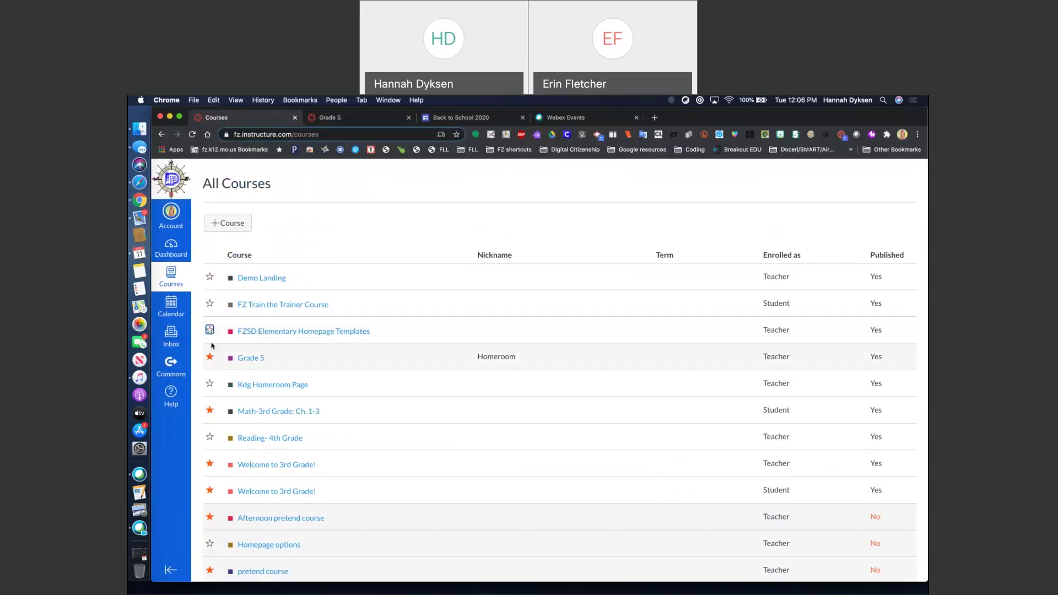
pyautogui.click(210, 331)
pyautogui.scroll(-2, 211, 397)
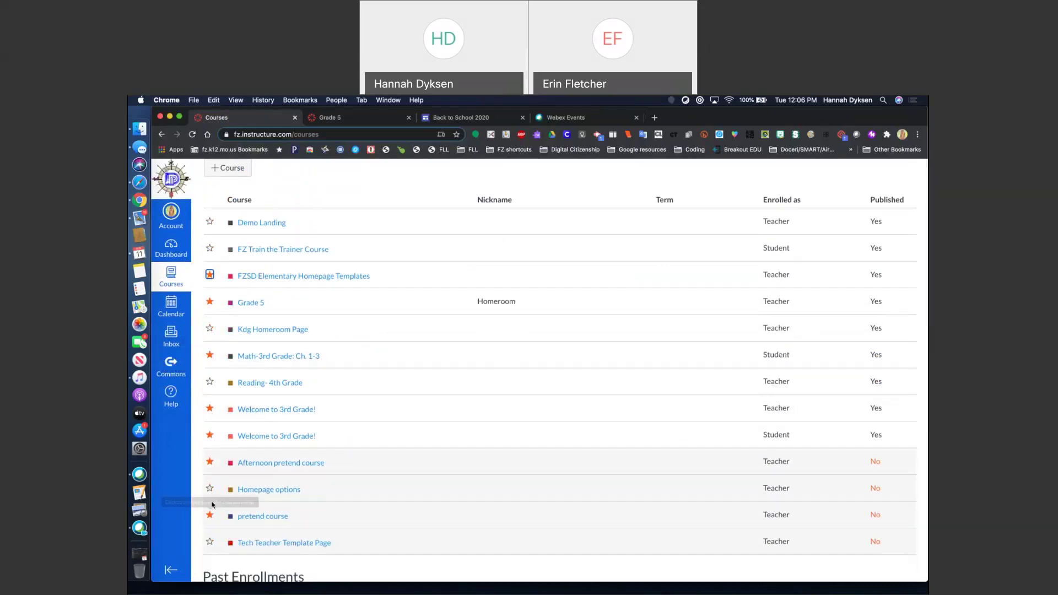
pyautogui.scroll(2, 212, 504)
# Return to the Dashboard and open the FZSD Elementary Homepage Templates course to view its home page
pyautogui.click(174, 256)
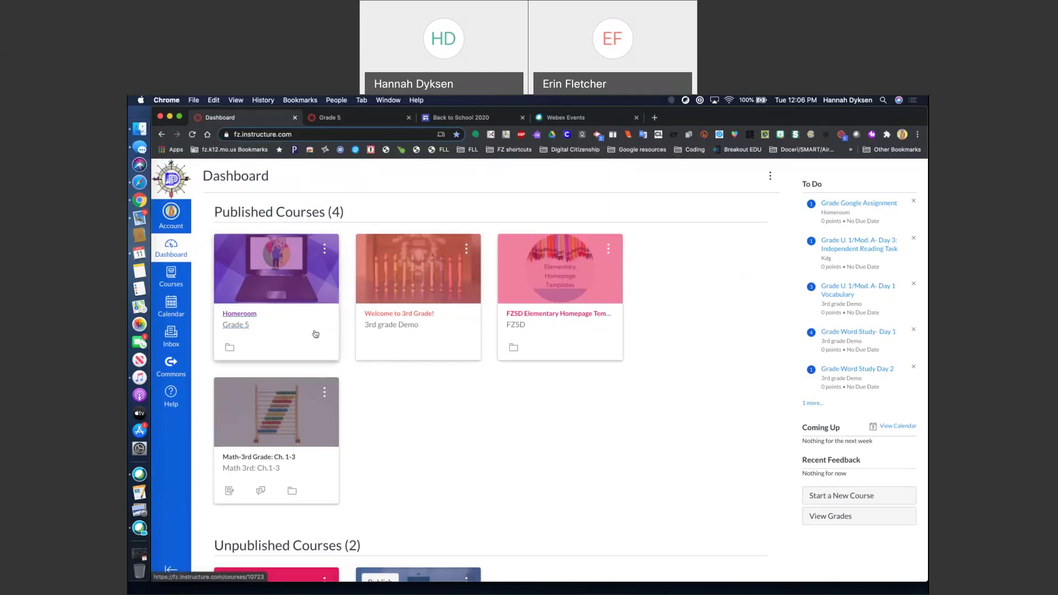
pyautogui.click(561, 275)
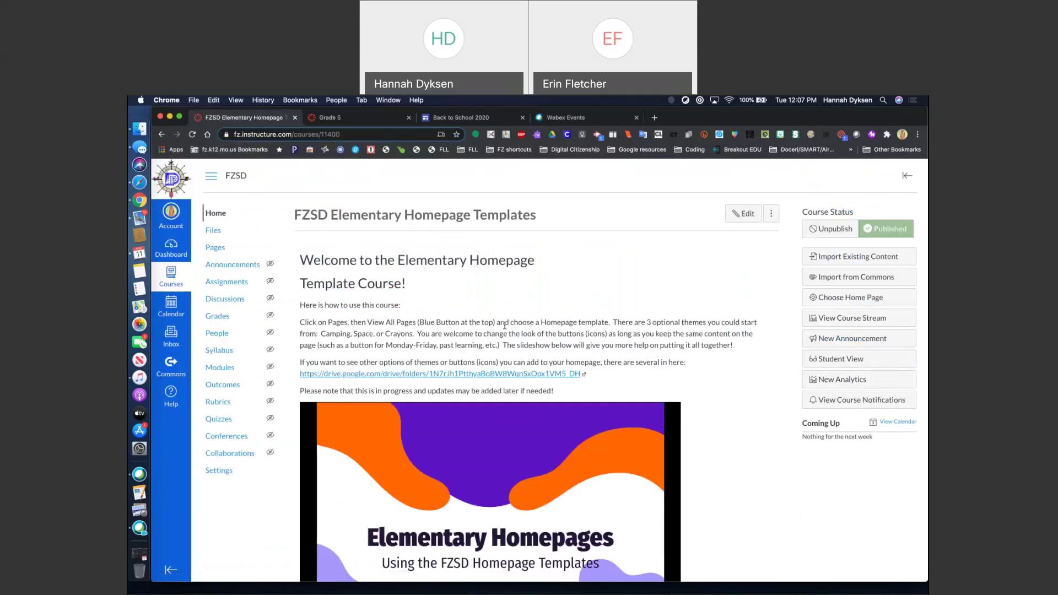
pyautogui.scroll(-1, 505, 325)
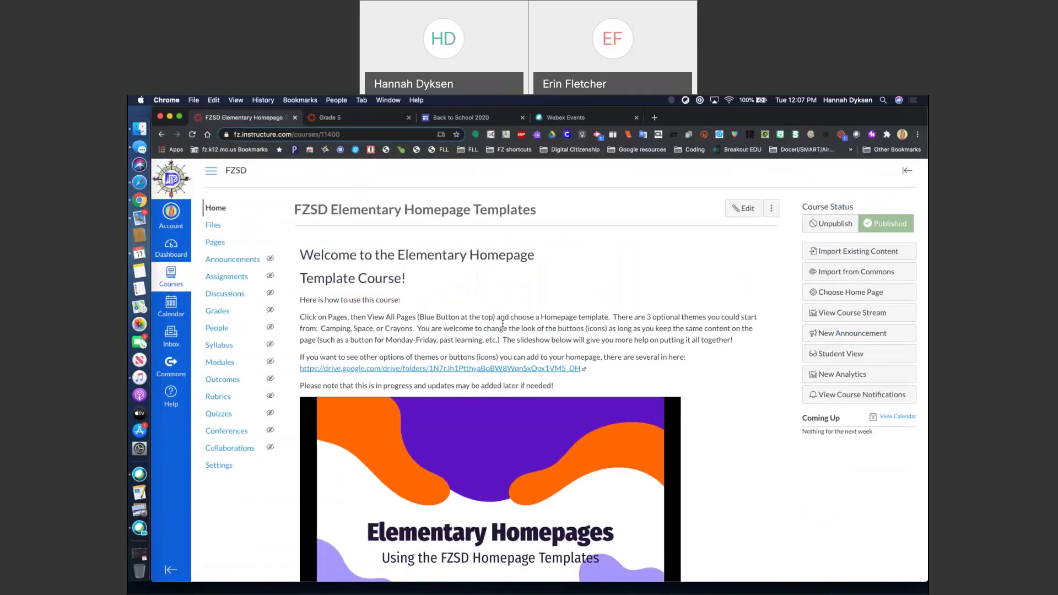
pyautogui.scroll(1, 487, 300)
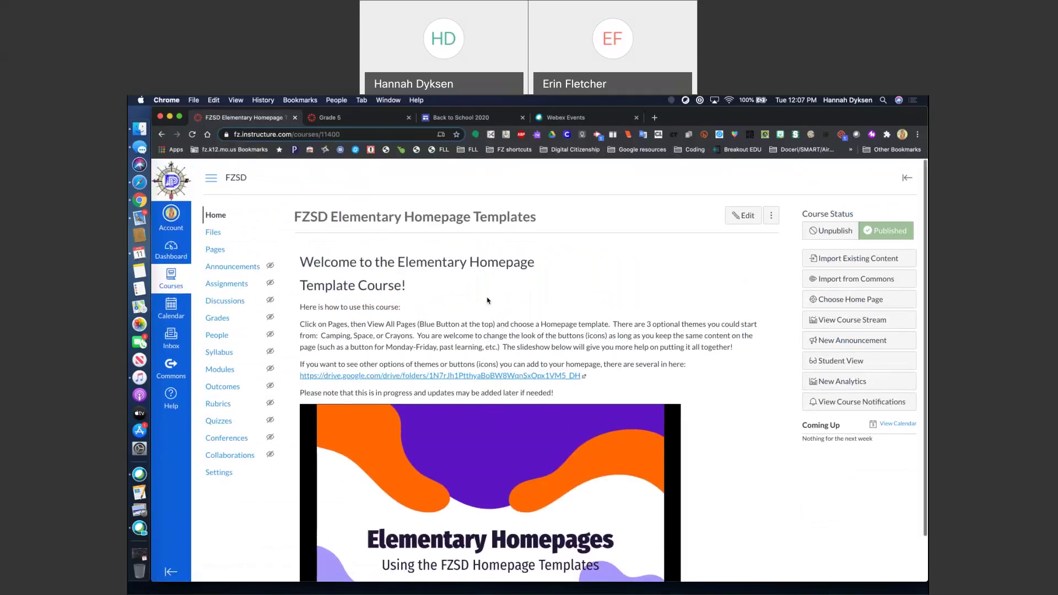
pyautogui.scroll(-1, 487, 300)
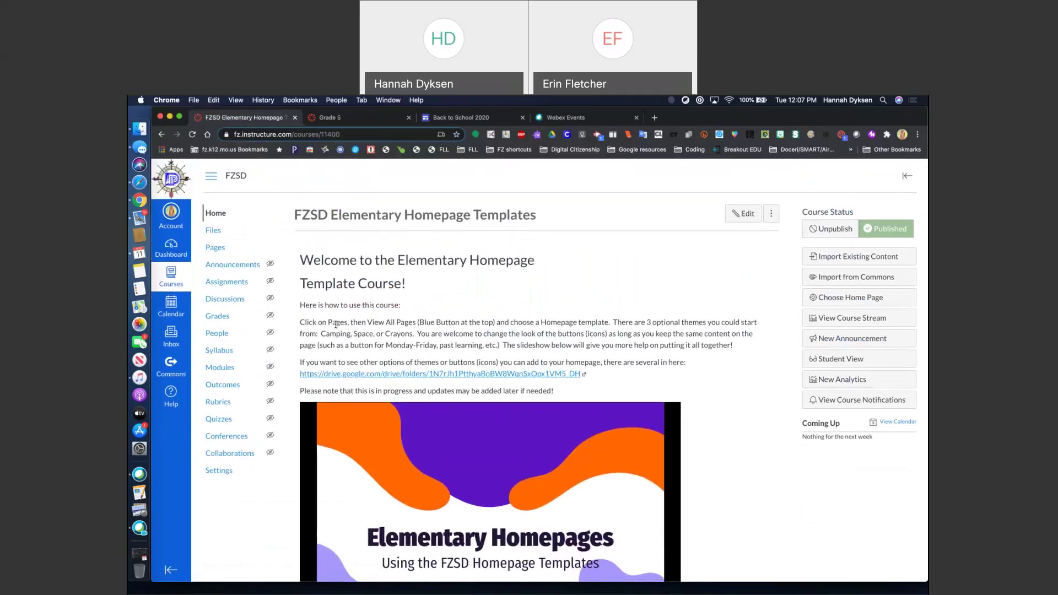
# Follow the welcome text's instructions to open the full list of pages in the FZSD Elementary Homepage Templates course
pyautogui.moveTo(321, 321); pyautogui.dragTo(350, 321)
pyautogui.click(418, 322)
pyautogui.click(213, 251)
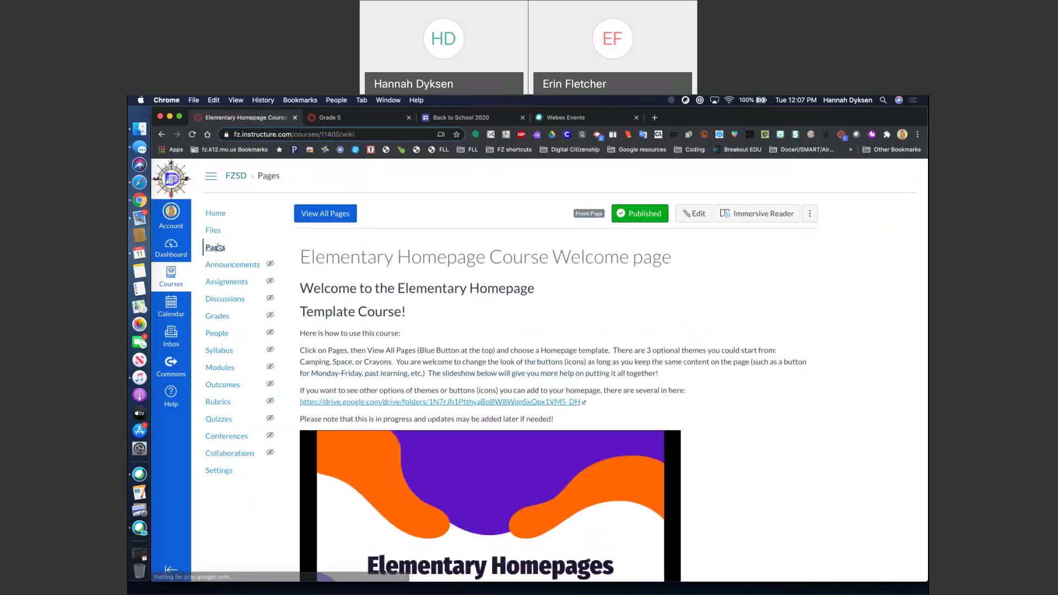
pyautogui.click(330, 213)
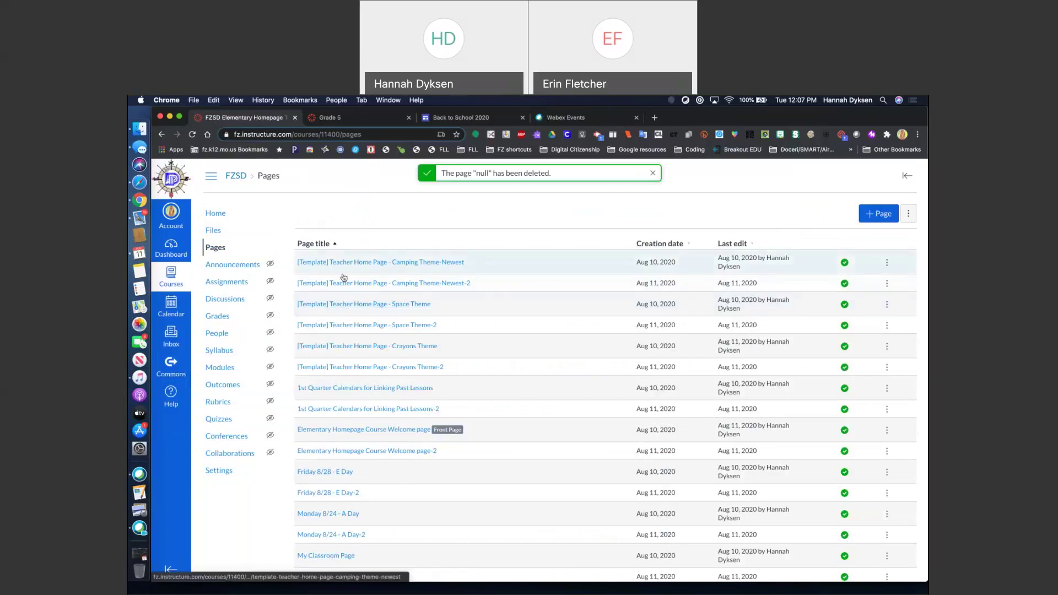
# Go back to the course welcome page and browse its embedded Elementary Homepages slideshow through slide 6
pyautogui.click(227, 177)
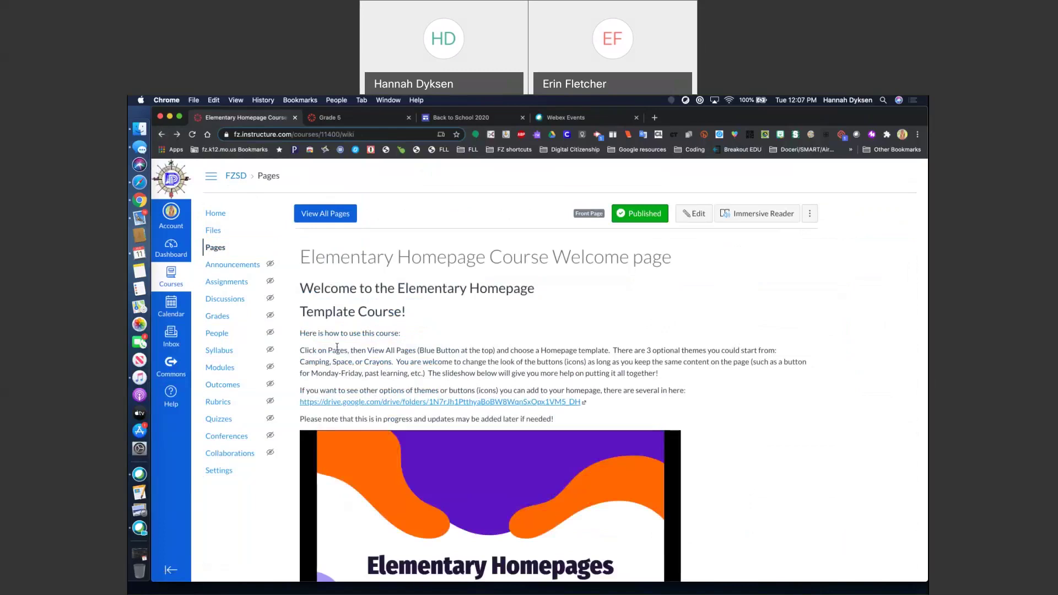
pyautogui.scroll(-3, 336, 347)
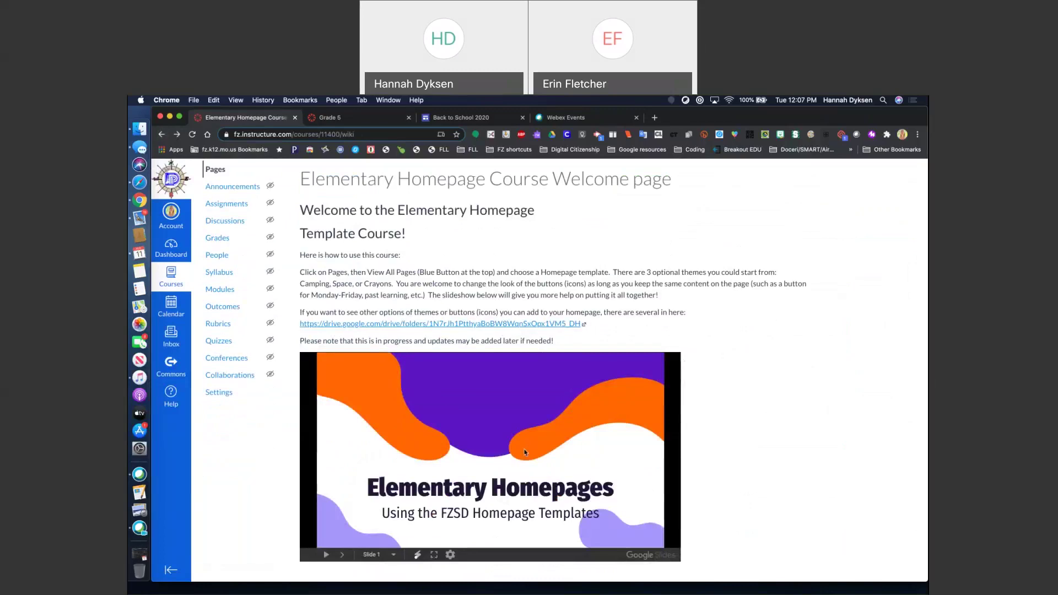
pyautogui.click(343, 555)
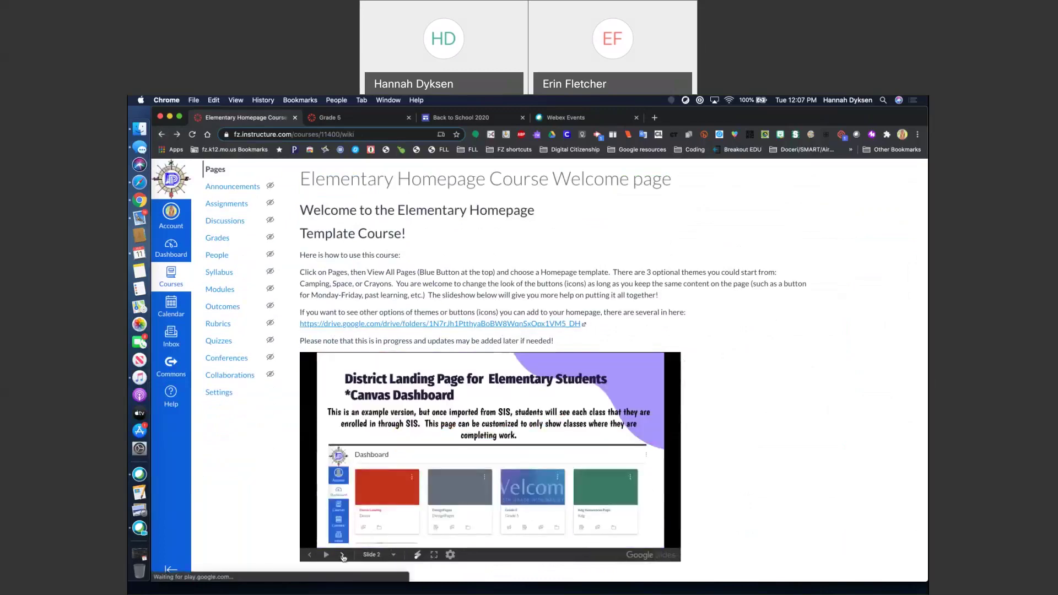
pyautogui.click(342, 555)
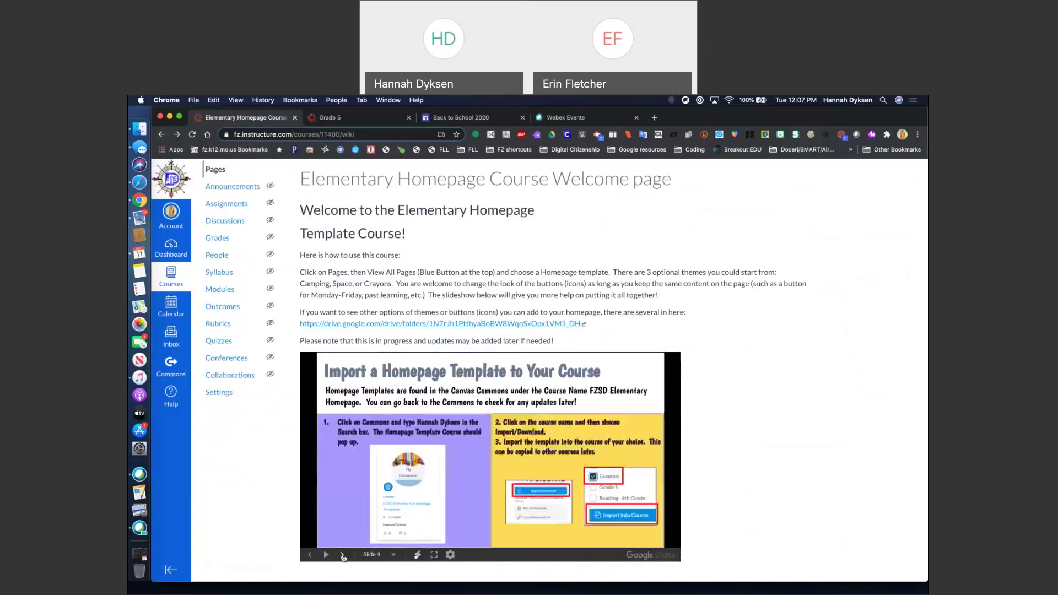
pyautogui.click(342, 554)
pyautogui.click(342, 555)
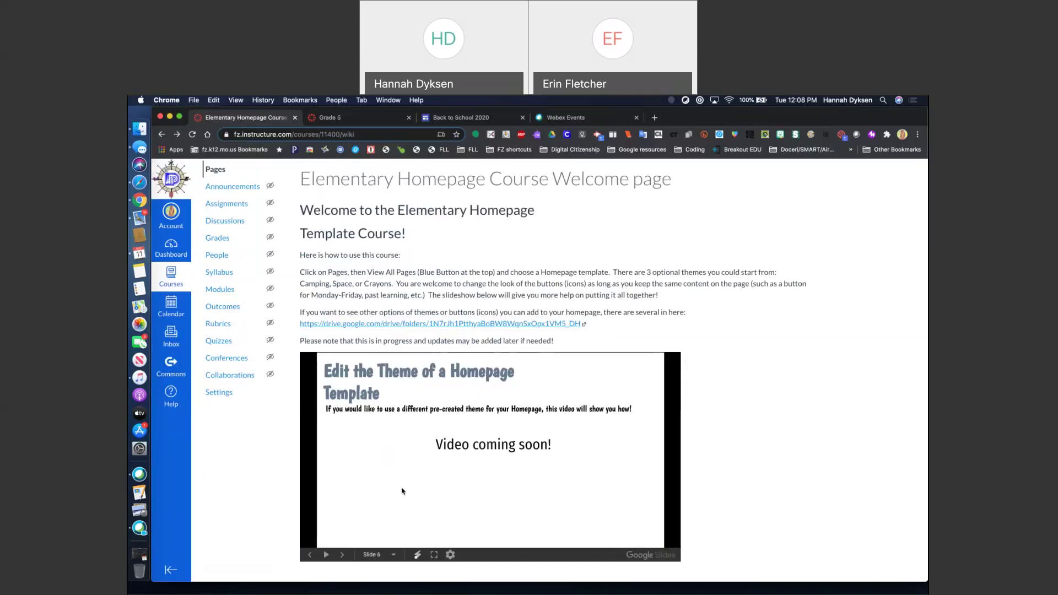
pyautogui.click(310, 554)
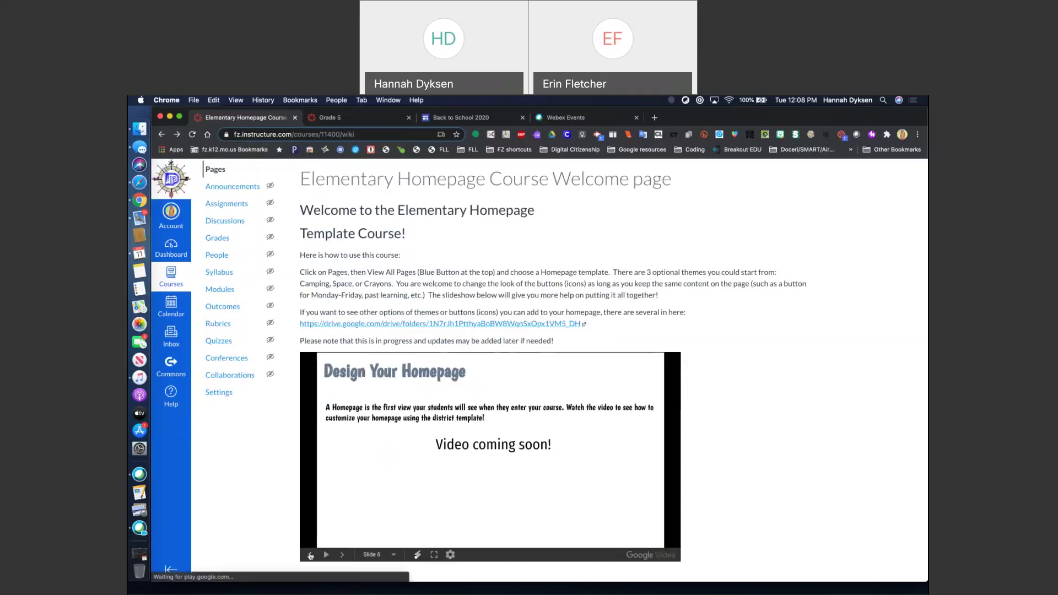
pyautogui.click(310, 554)
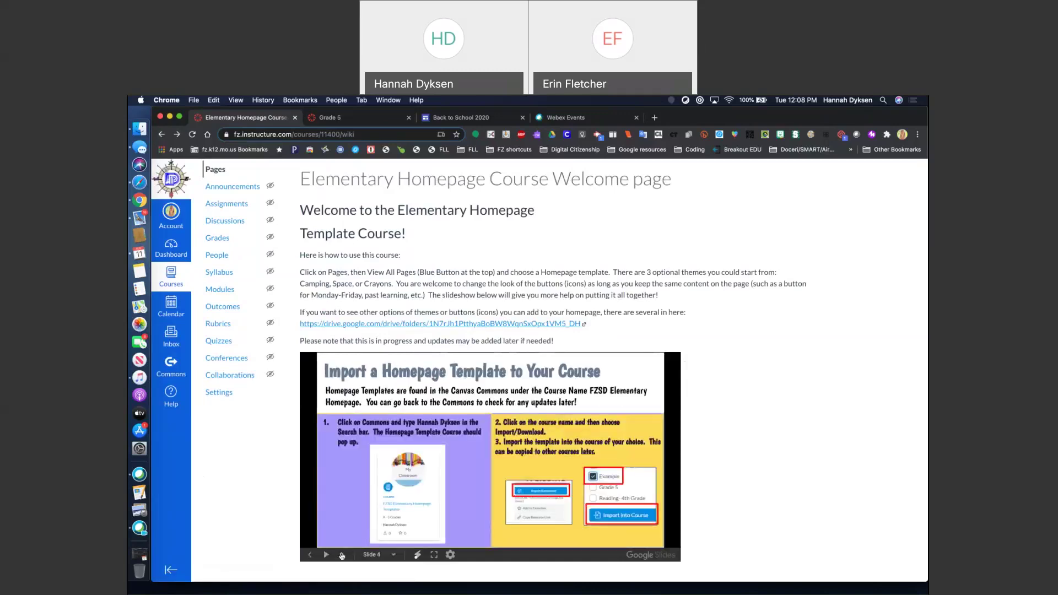
pyautogui.click(341, 554)
pyautogui.click(342, 554)
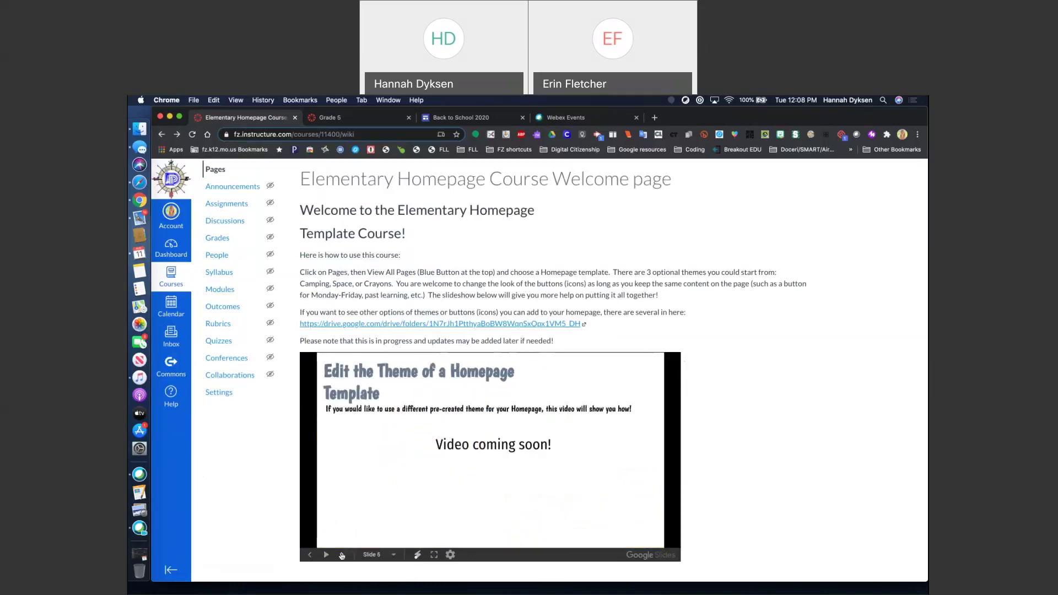
pyautogui.tripleClick(514, 271)
pyautogui.click(513, 271)
pyautogui.scroll(2, 513, 271)
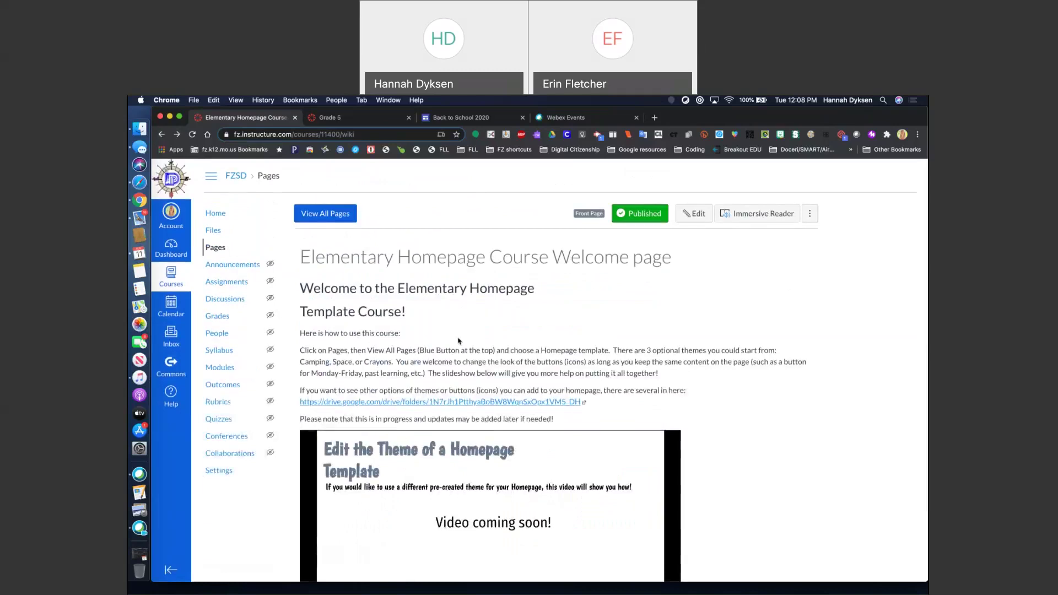
pyautogui.scroll(-1, 458, 343)
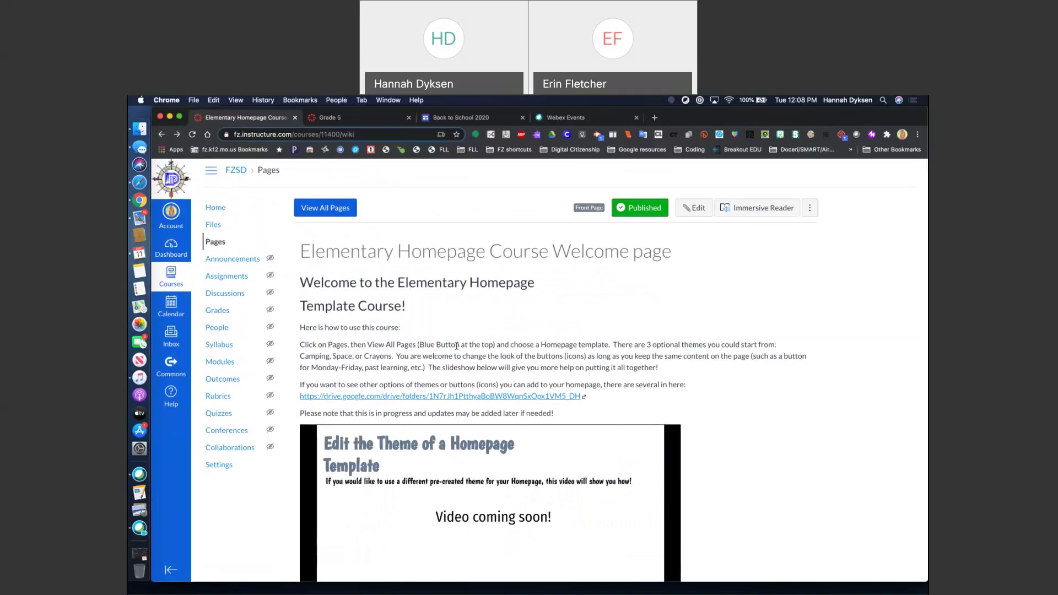
pyautogui.scroll(-2, 456, 345)
pyautogui.moveTo(344, 555)
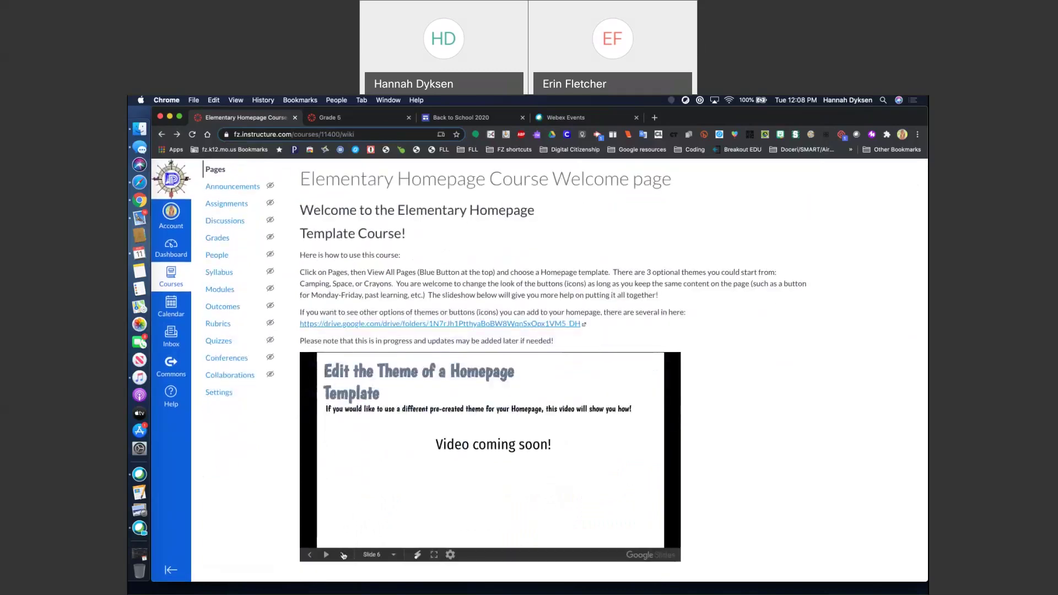
pyautogui.scroll(3, 452, 303)
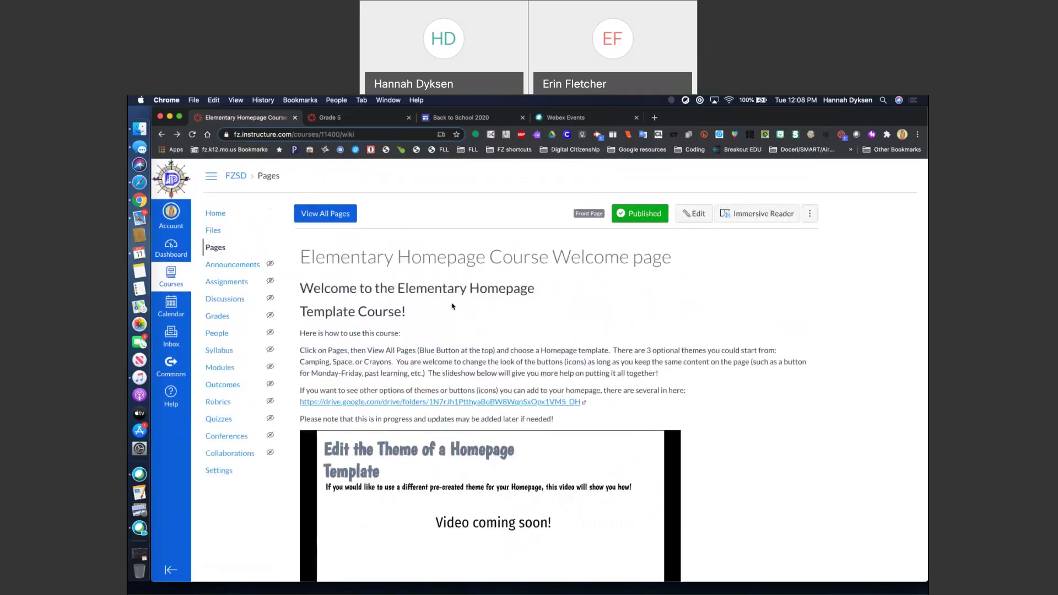
# Open the page "[Template] Teacher Home Page - Camping Theme-Newest" from the full page list and look through its layout
pyautogui.click(321, 215)
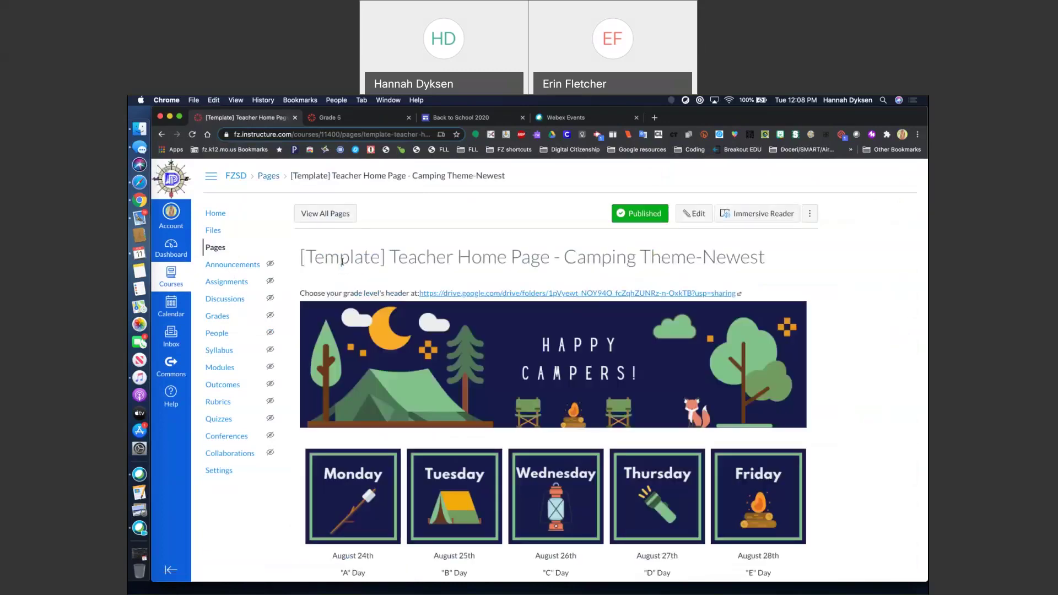
pyautogui.scroll(-5, 351, 400)
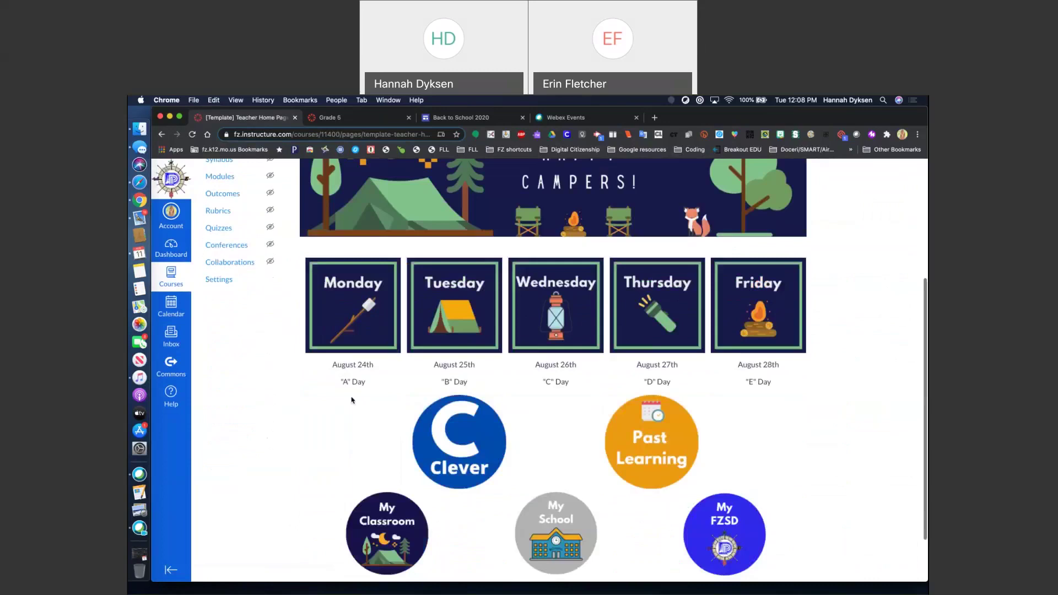
pyautogui.scroll(-2, 352, 399)
pyautogui.scroll(5, 352, 400)
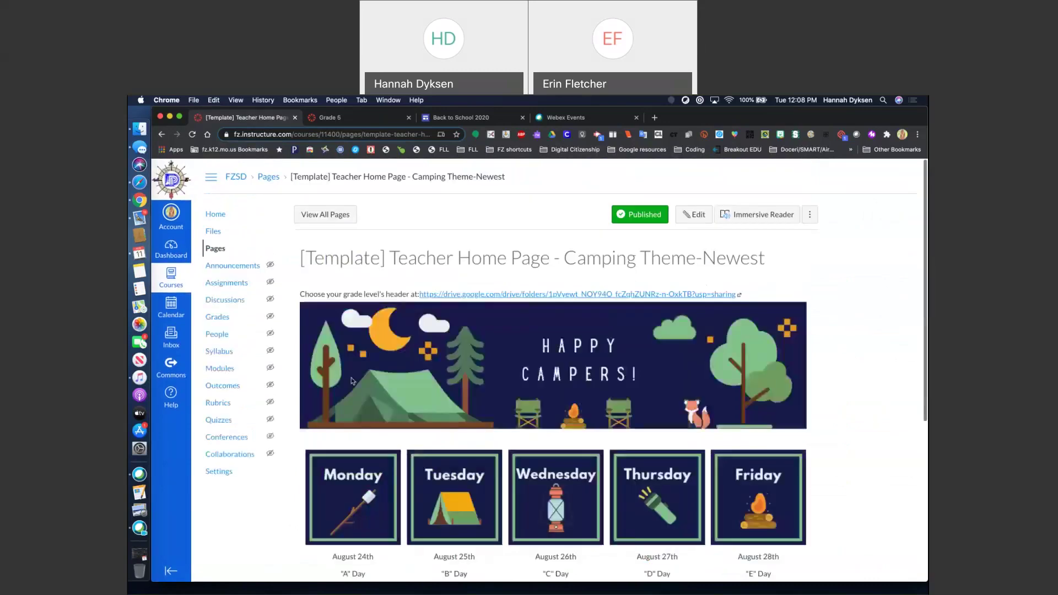
# Review the Camping theme page from the weekday buttons down to the Tech Support banner
pyautogui.scroll(-3, 446, 379)
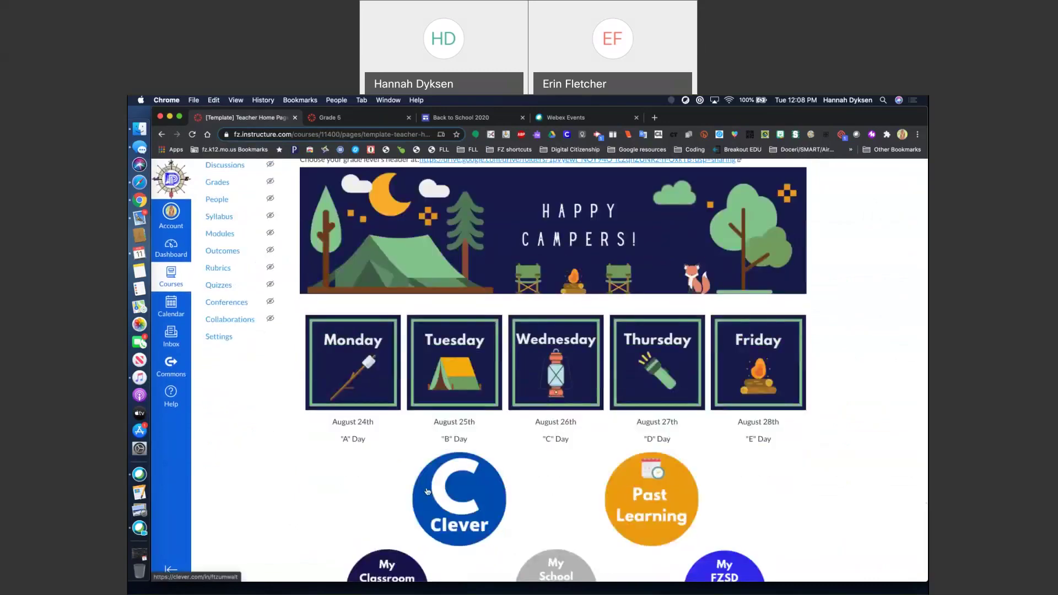
pyautogui.scroll(-2, 446, 379)
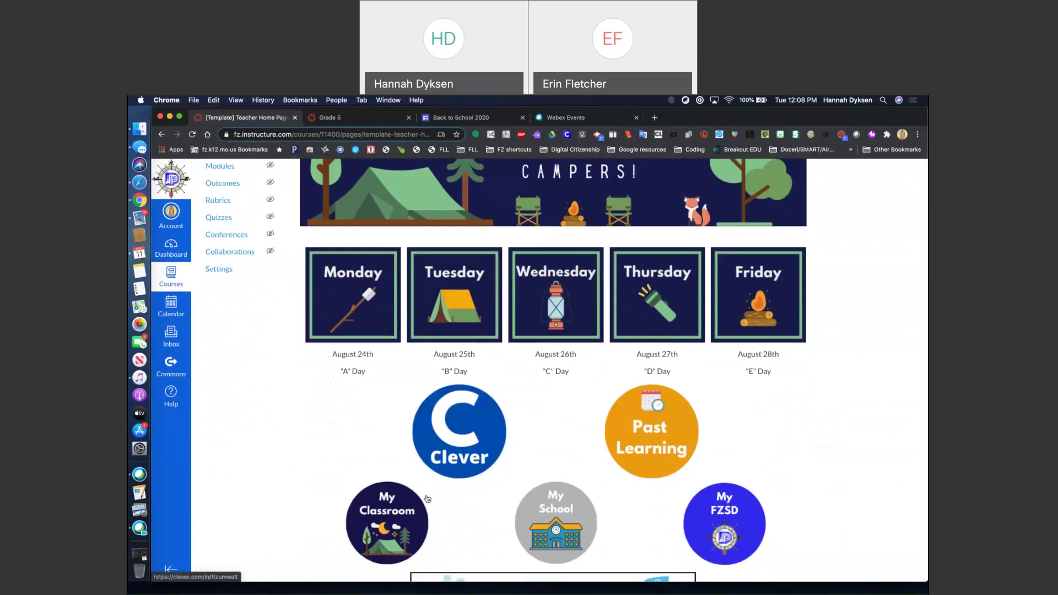
pyautogui.scroll(-1, 427, 499)
pyautogui.scroll(-1, 427, 497)
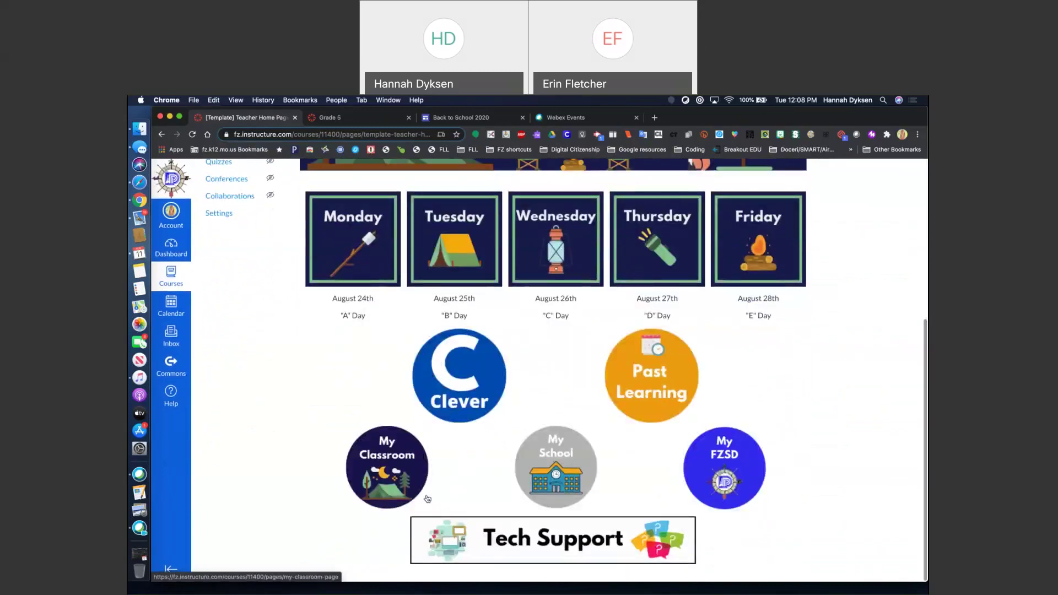
pyautogui.scroll(7, 427, 496)
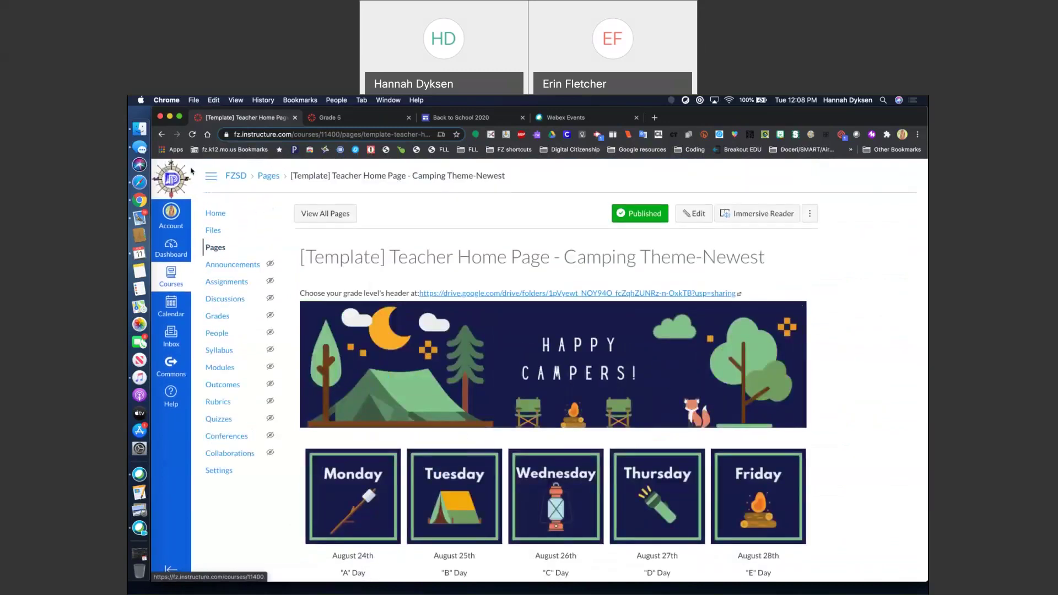
# Open the page "[Template] Teacher Home Page - Space Theme" from the full page list and look through its layout
pyautogui.click(191, 171)
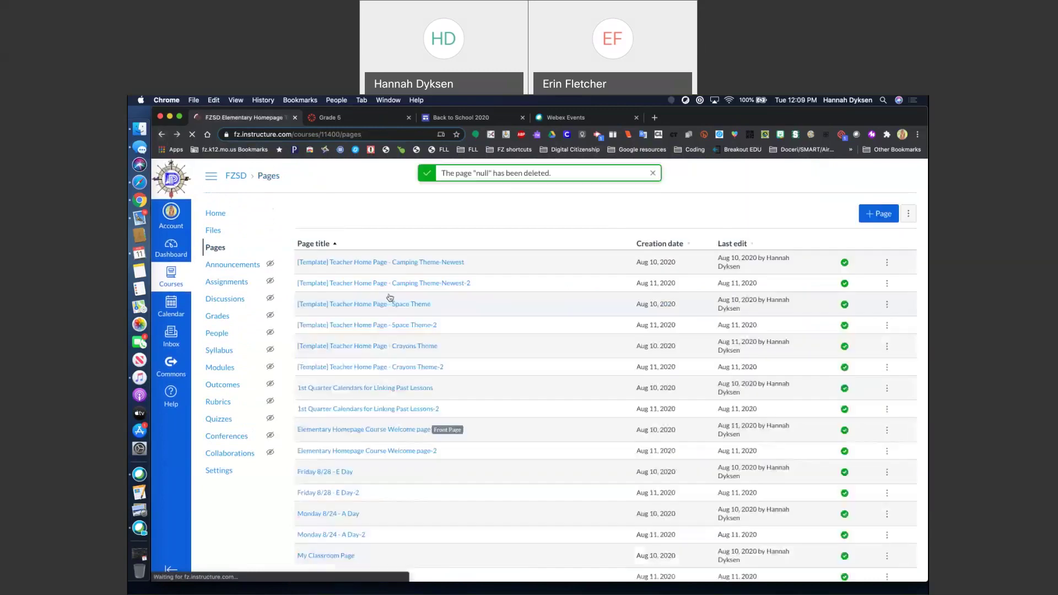
pyautogui.click(388, 305)
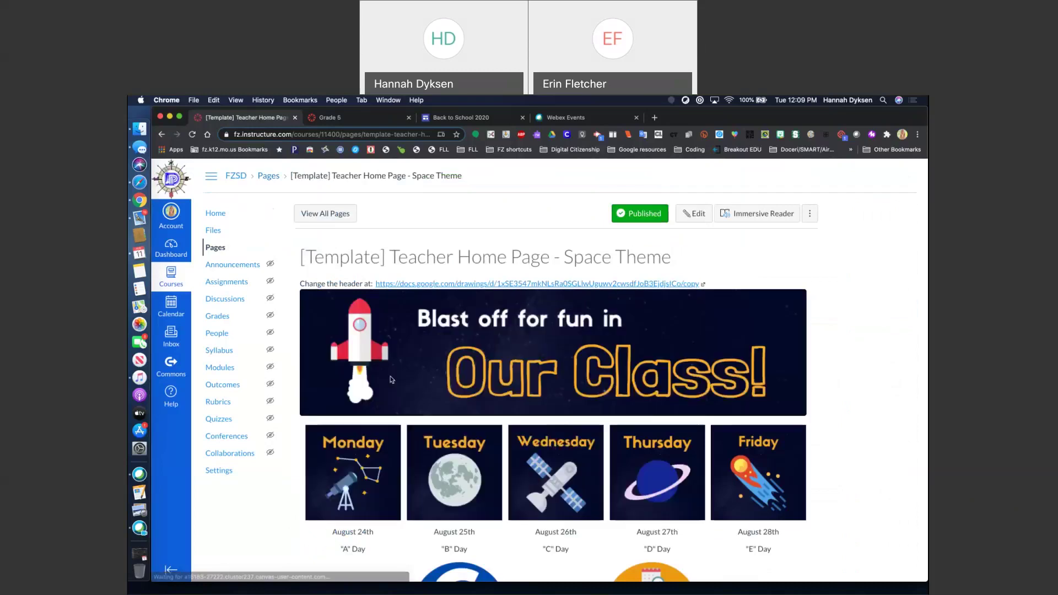
pyautogui.scroll(-5, 391, 379)
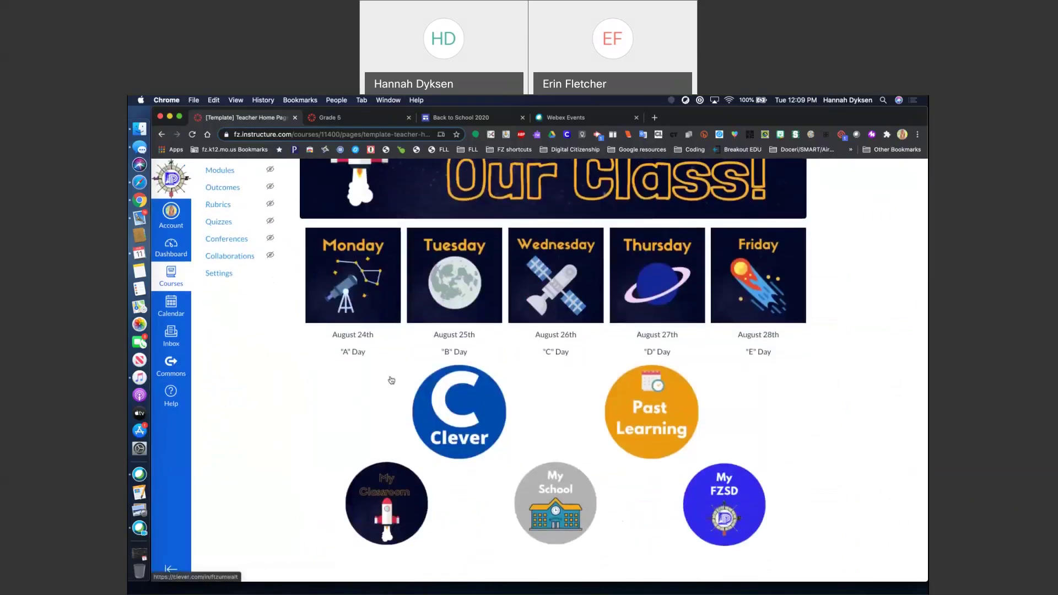
pyautogui.scroll(5, 391, 379)
# Open the page "[Template] Teacher Home Page - Crayons Theme" from the full page list and look through its layout
pyautogui.click(324, 214)
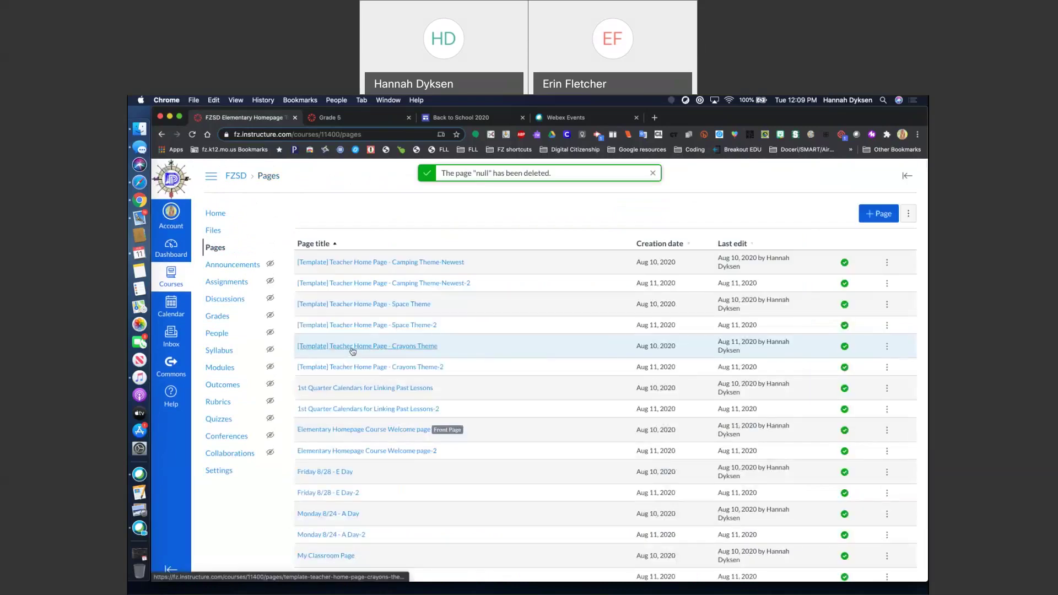
pyautogui.click(352, 346)
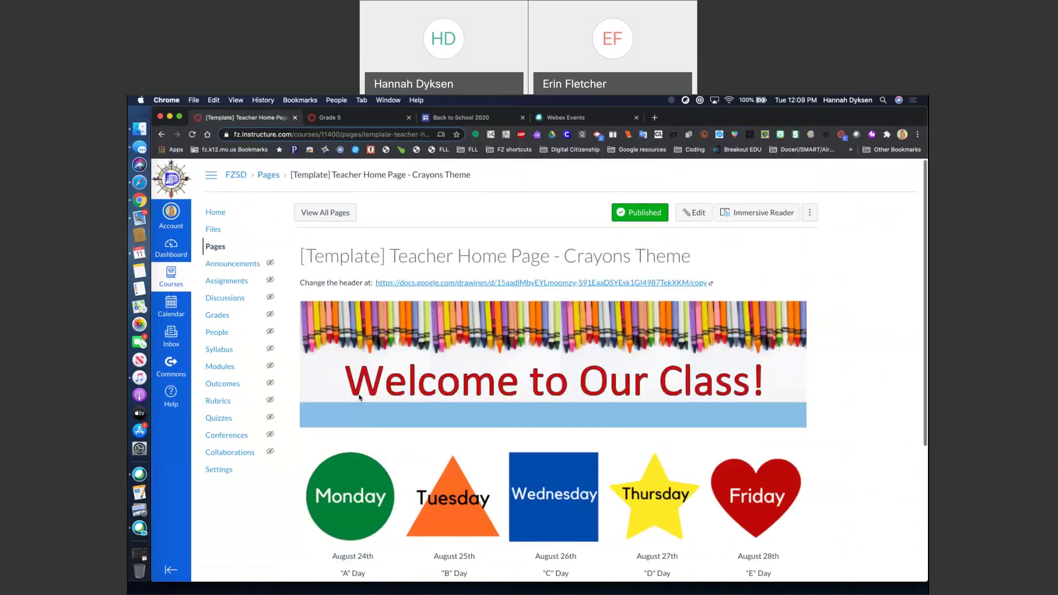
pyautogui.scroll(-5, 359, 397)
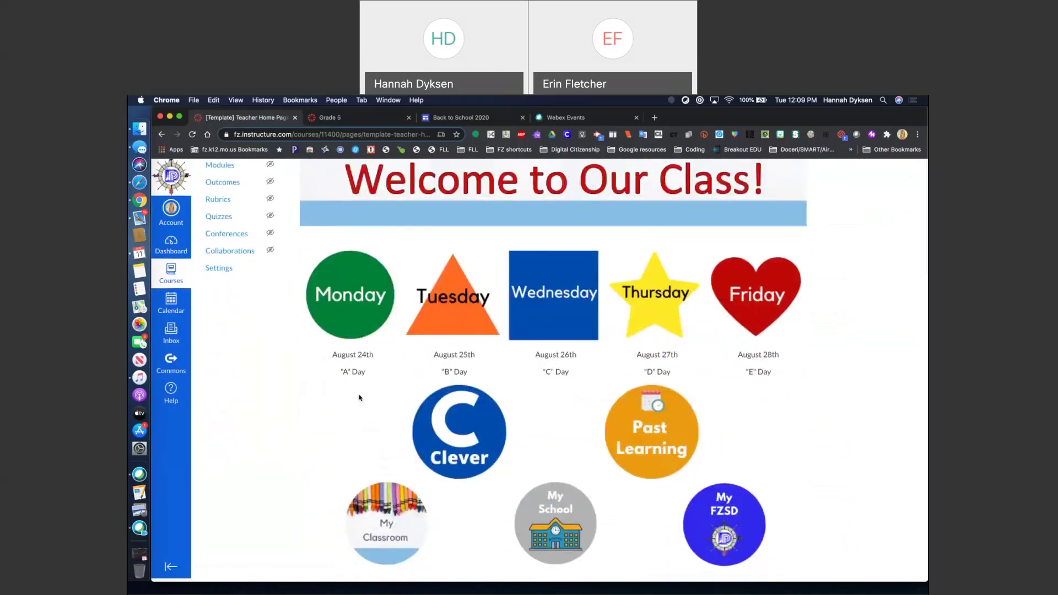
pyautogui.scroll(5, 358, 397)
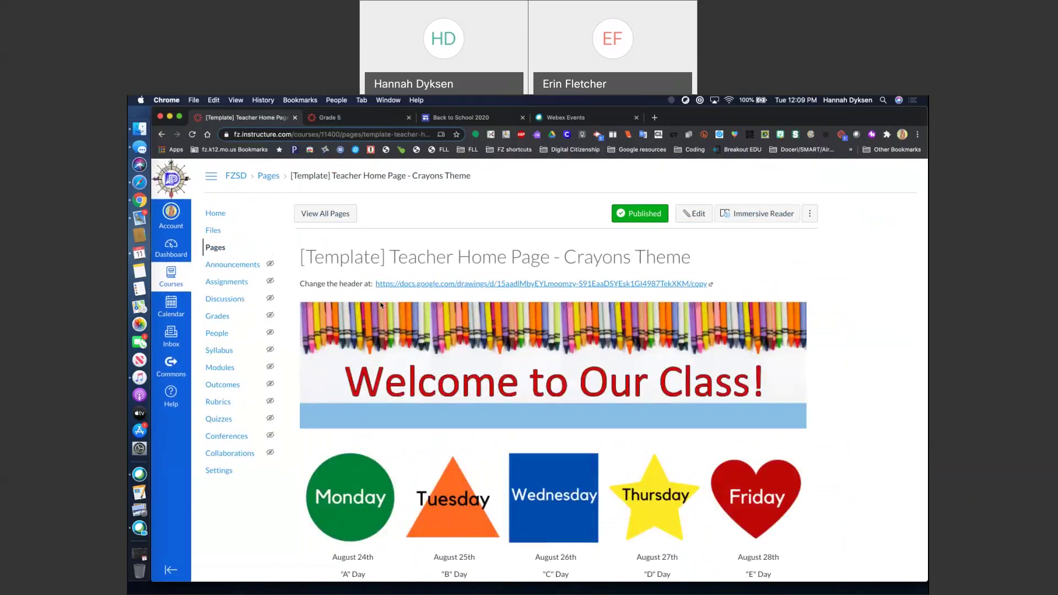
# Reopen "[Template] Teacher Home Page - Camping Theme-Newest" from the page list and examine its header, weekday buttons and round link buttons
pyautogui.click(161, 134)
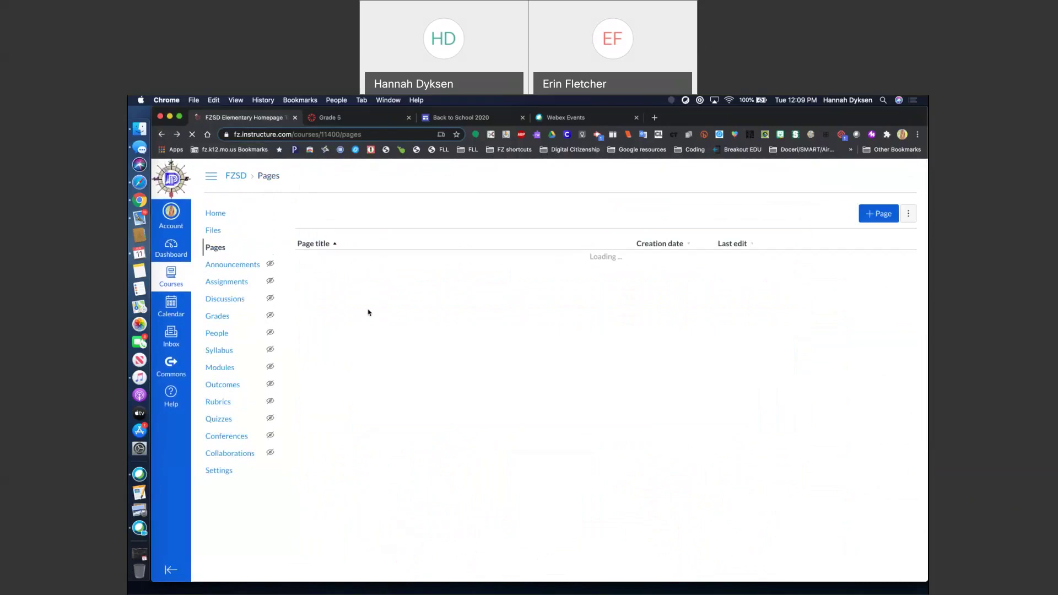
pyautogui.click(418, 263)
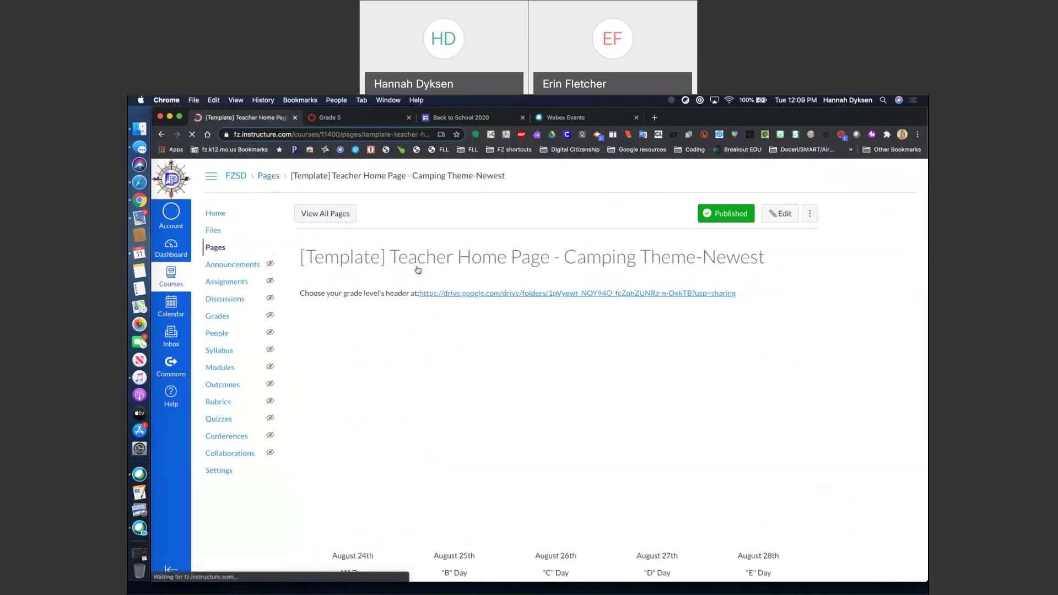
pyautogui.scroll(-3, 412, 364)
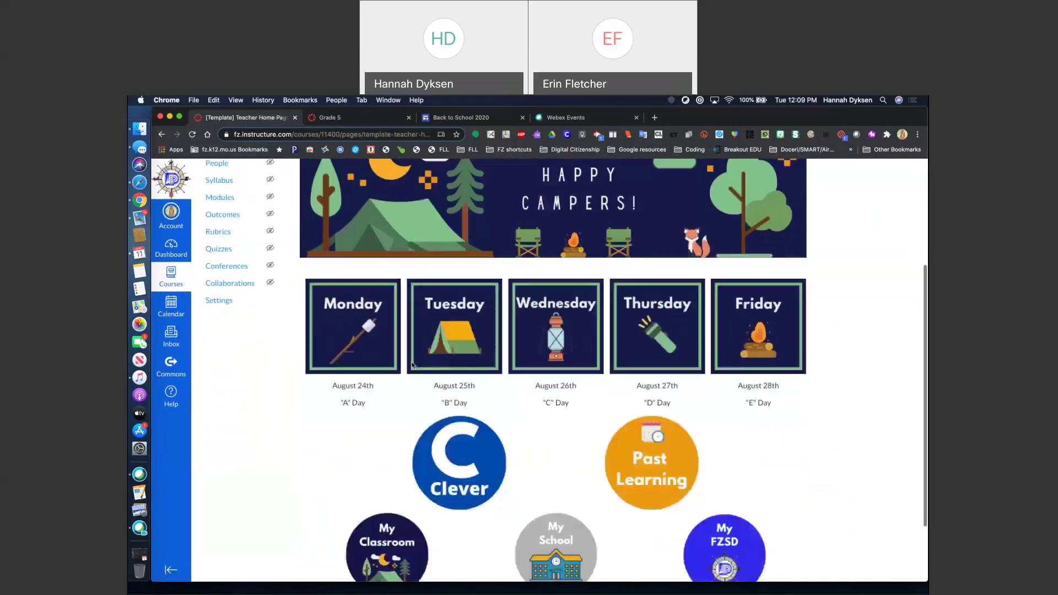
pyautogui.scroll(1, 412, 365)
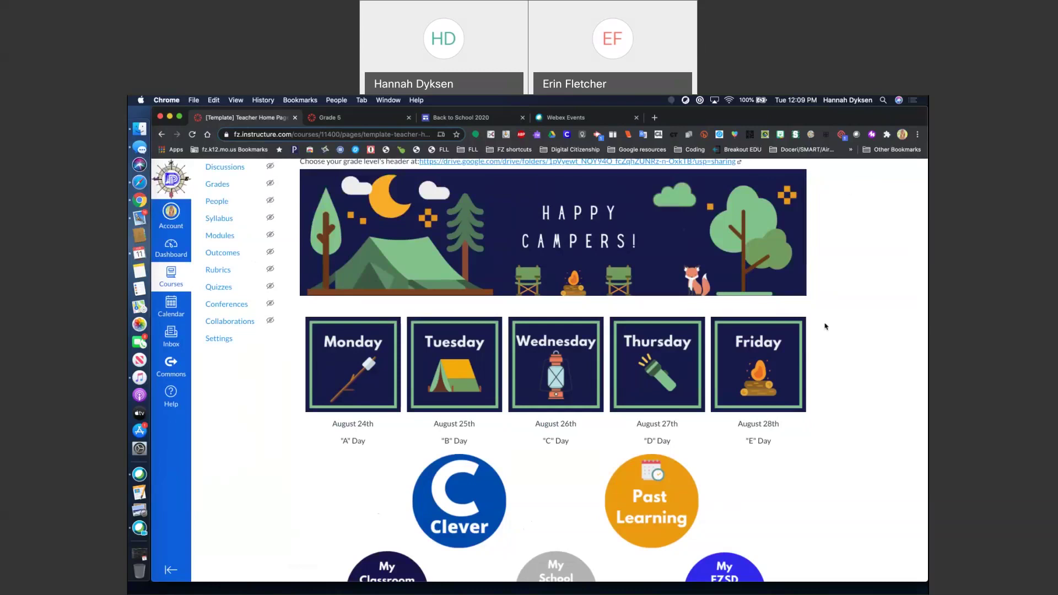
pyautogui.scroll(-1, 826, 327)
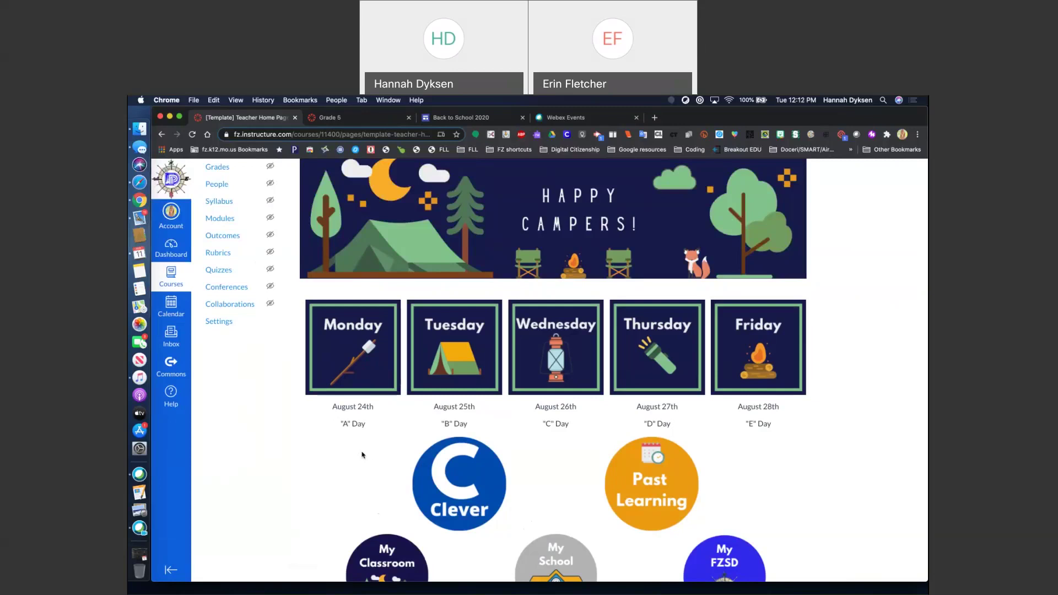
pyautogui.scroll(4, 386, 407)
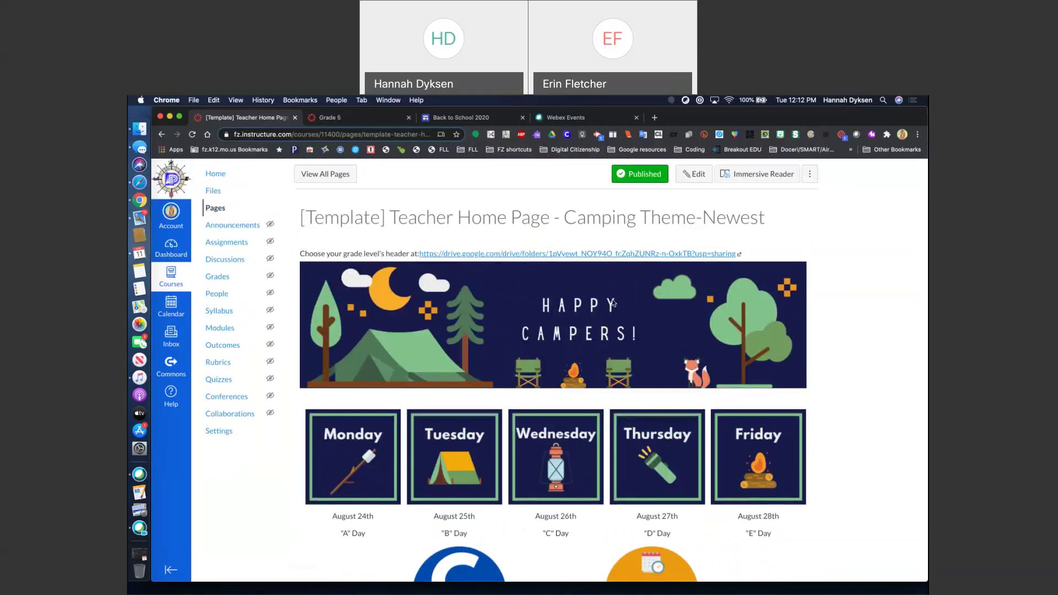
pyautogui.scroll(-1, 491, 343)
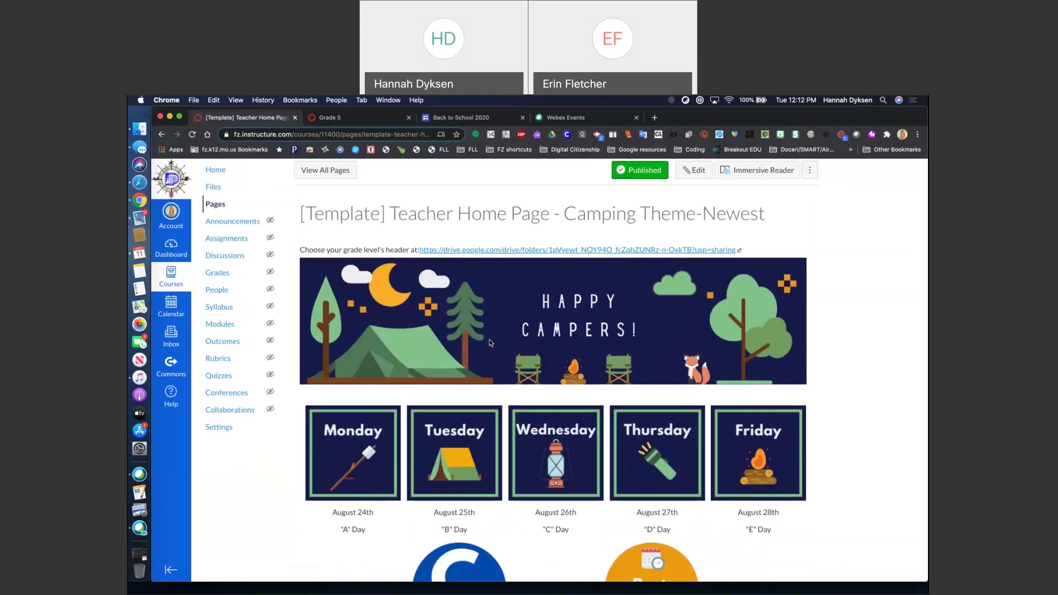
pyautogui.scroll(-1, 491, 343)
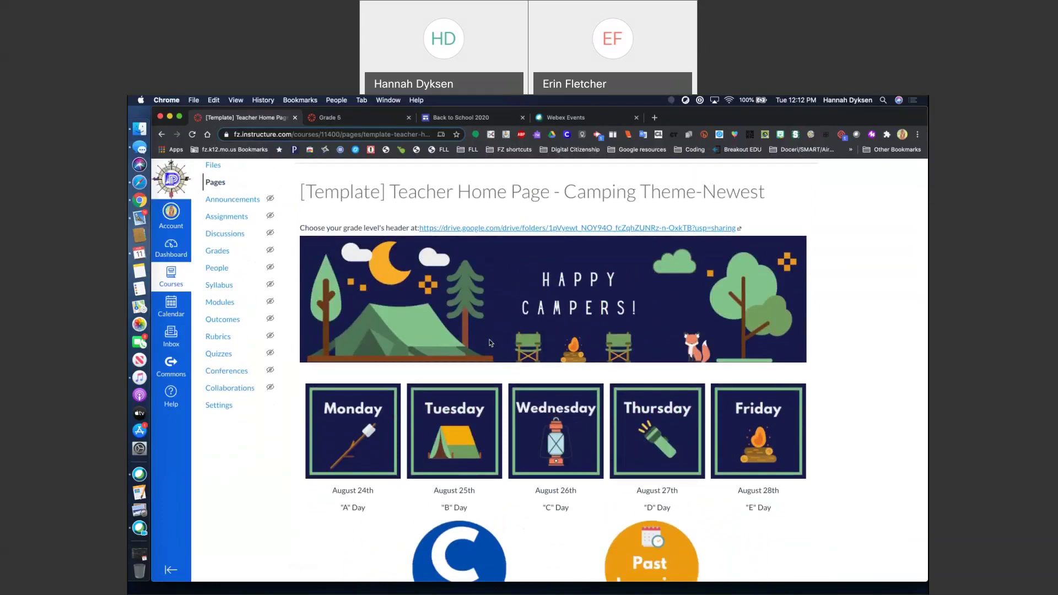
pyautogui.scroll(3, 491, 343)
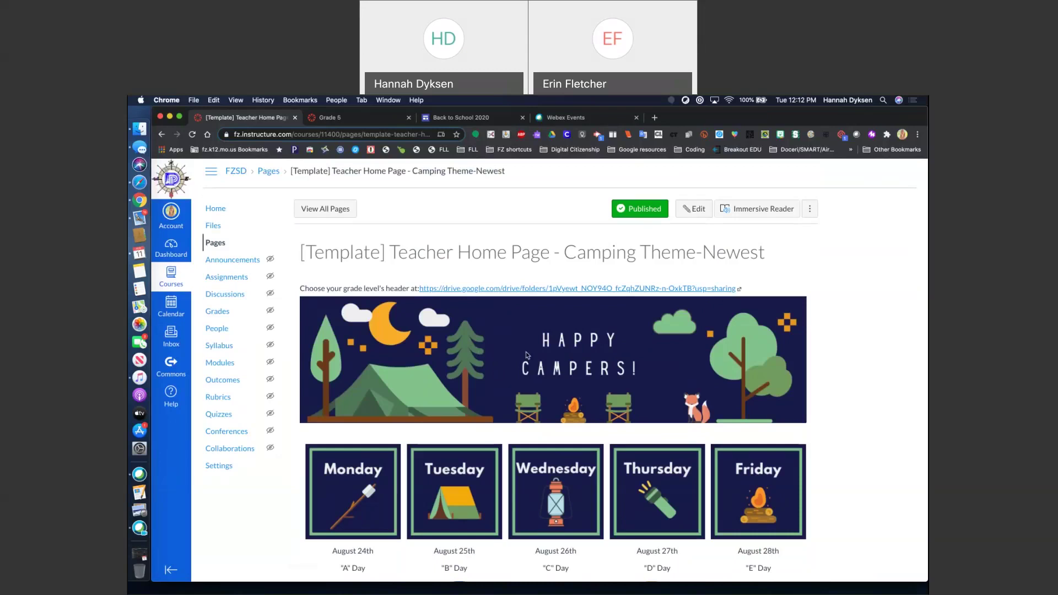
pyautogui.scroll(-4, 527, 355)
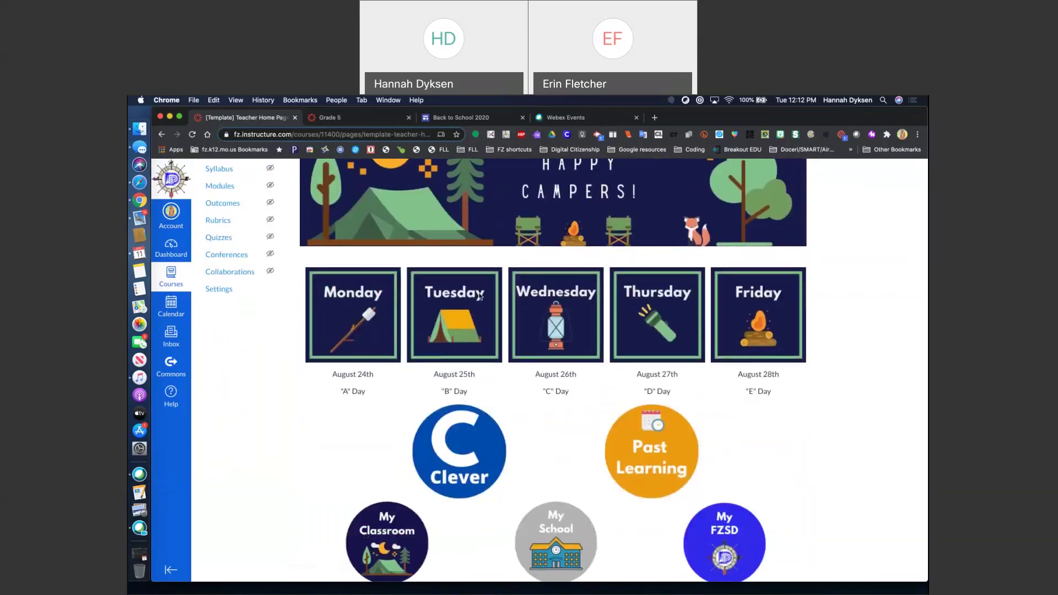
pyautogui.scroll(3, 480, 296)
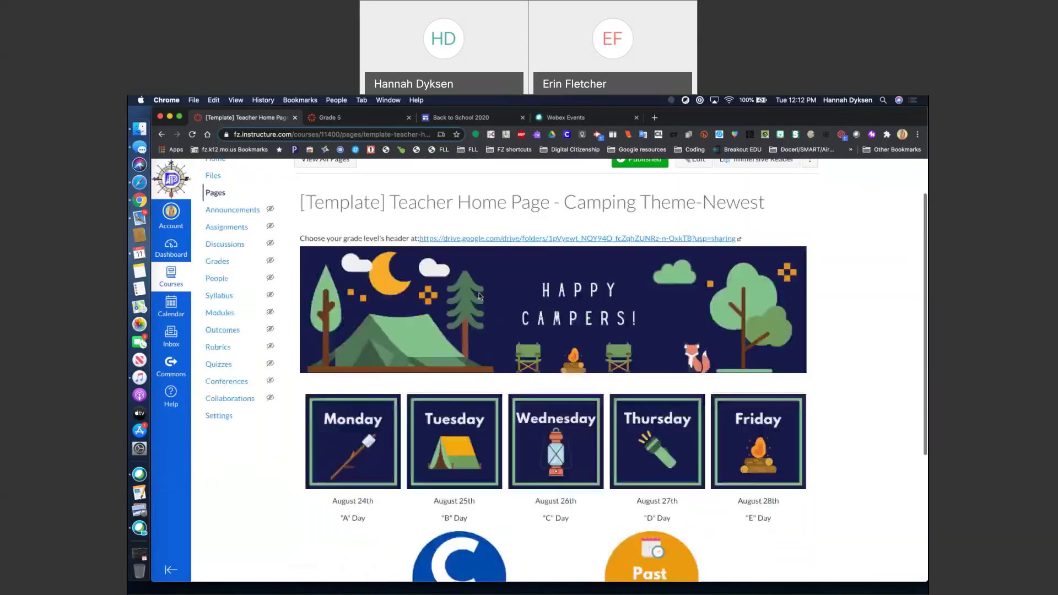
# Follow the grade-level header link to the Camping Theme folder in Google Drive and browse its banners and buttons
pyautogui.click(523, 239)
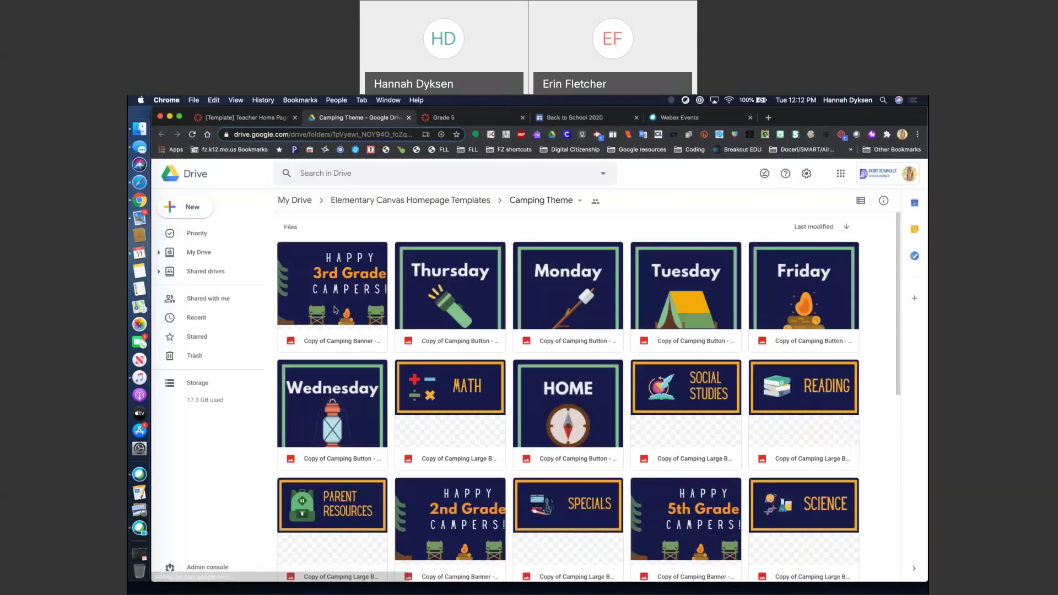
pyautogui.scroll(-3, 339, 306)
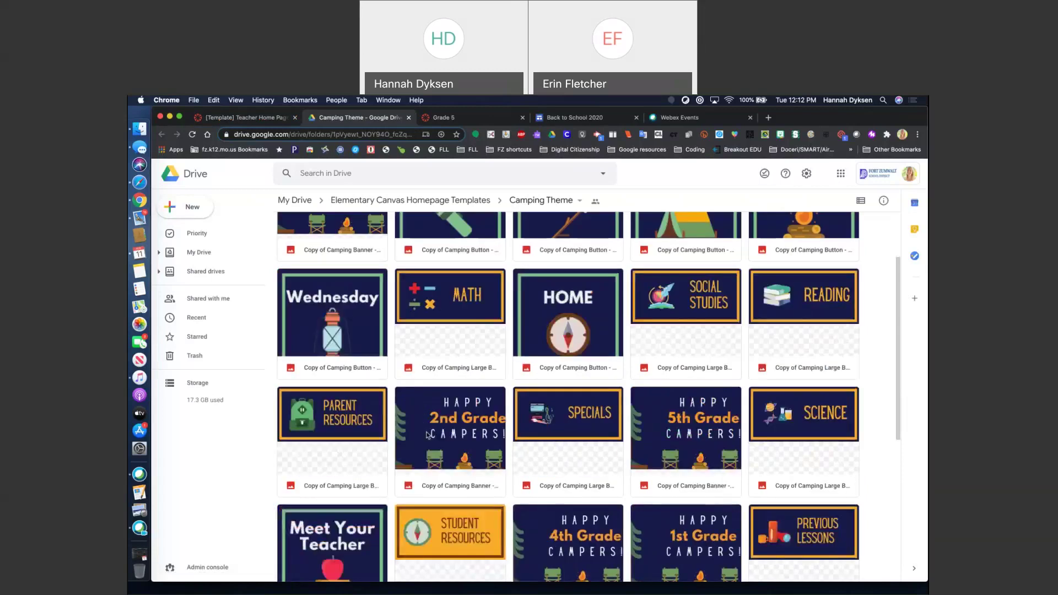
pyautogui.scroll(-3, 678, 523)
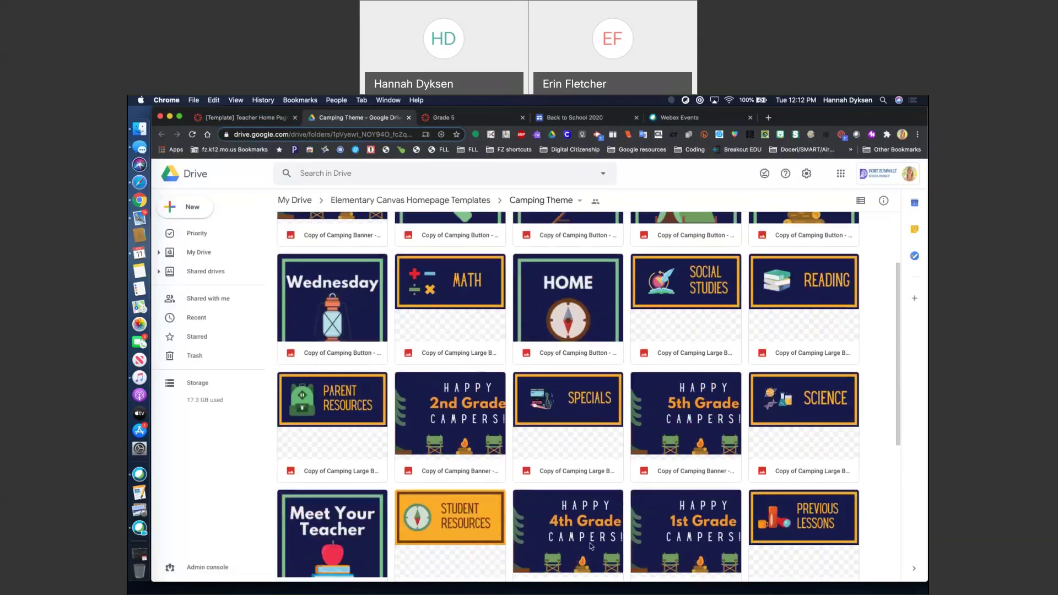
pyautogui.scroll(-2, 590, 546)
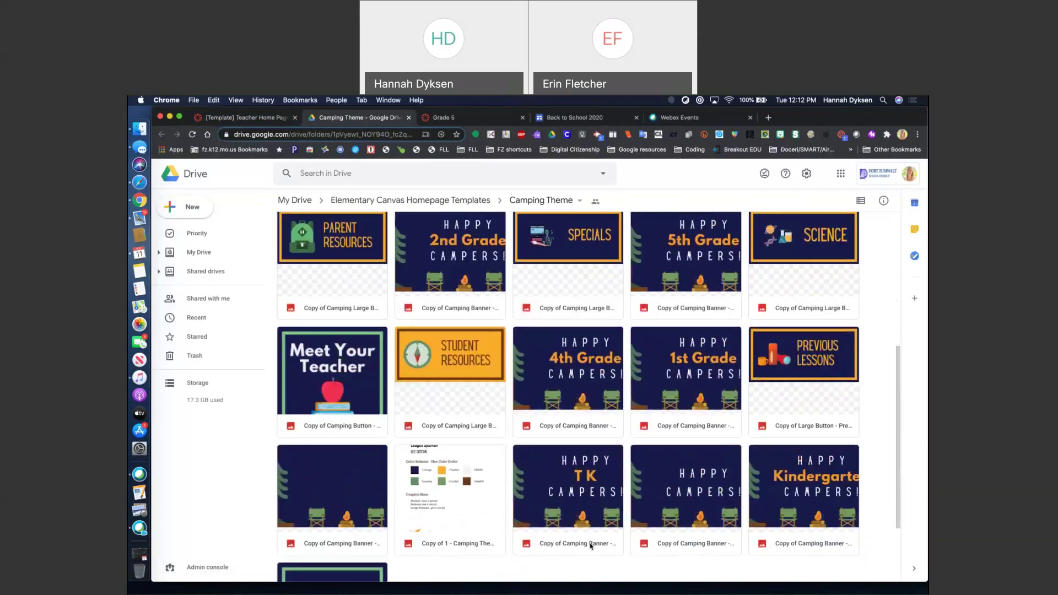
pyautogui.scroll(-2, 590, 546)
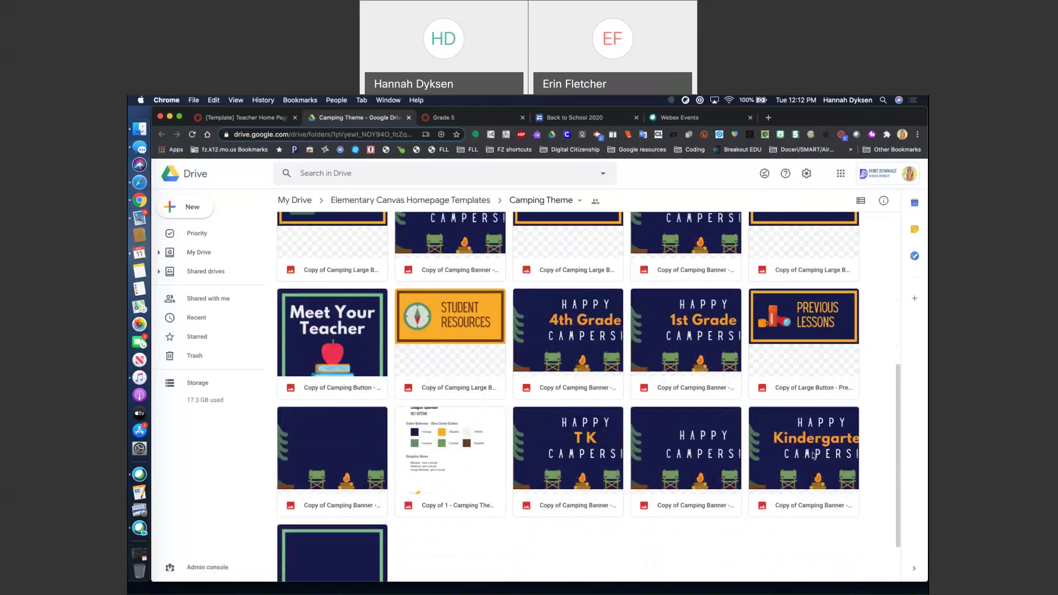
pyautogui.scroll(10, 677, 438)
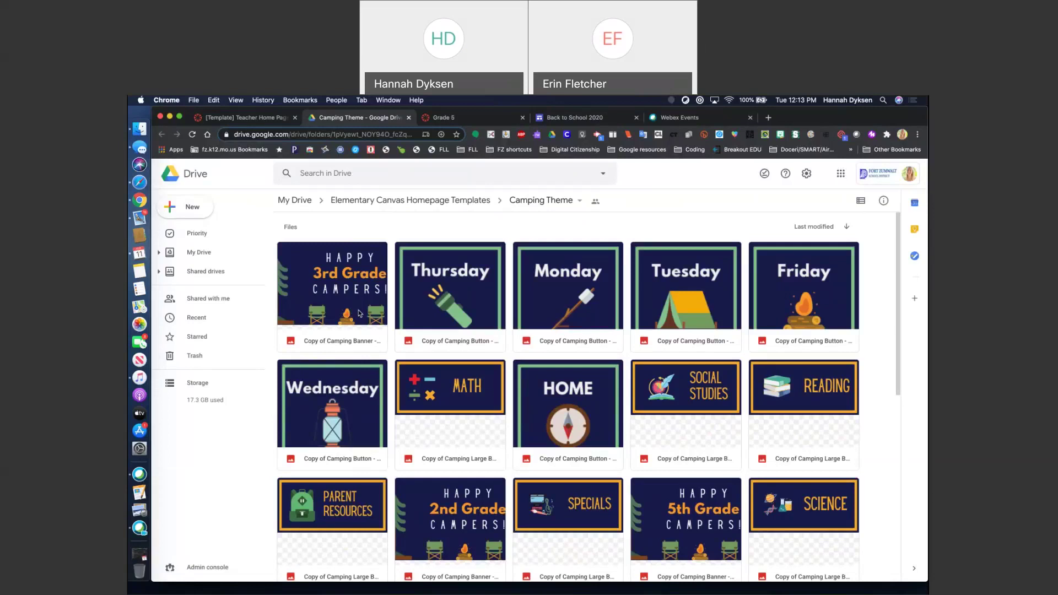
# Go back to the Camping theme template page in Canvas and look over its header banner and buttons again
pyautogui.hotkey('ctrl', 'shift', 'Tab')
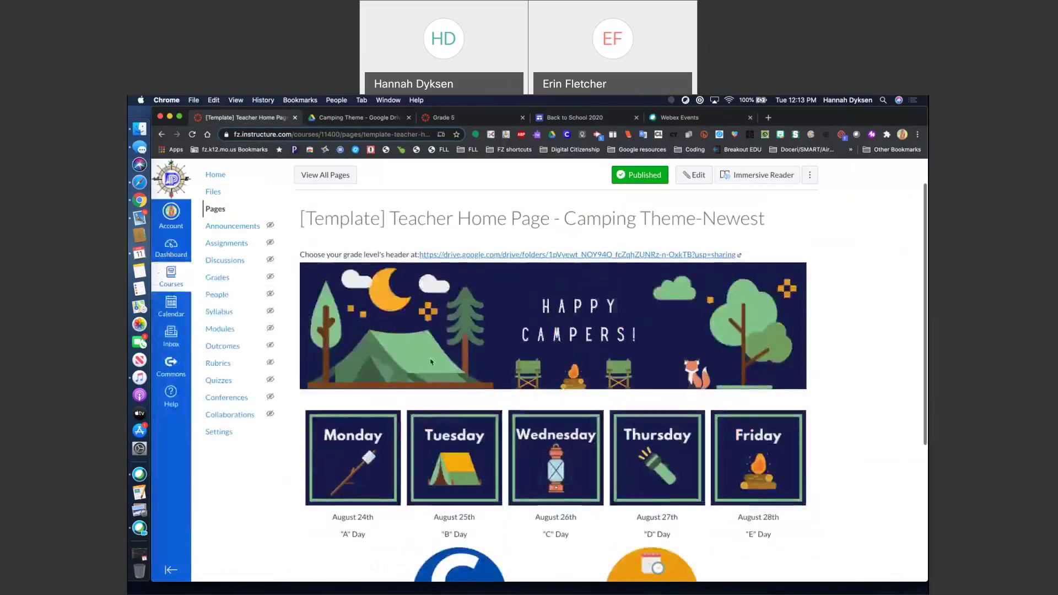
pyautogui.scroll(-5, 432, 362)
pyautogui.scroll(2, 431, 362)
pyautogui.scroll(3, 431, 362)
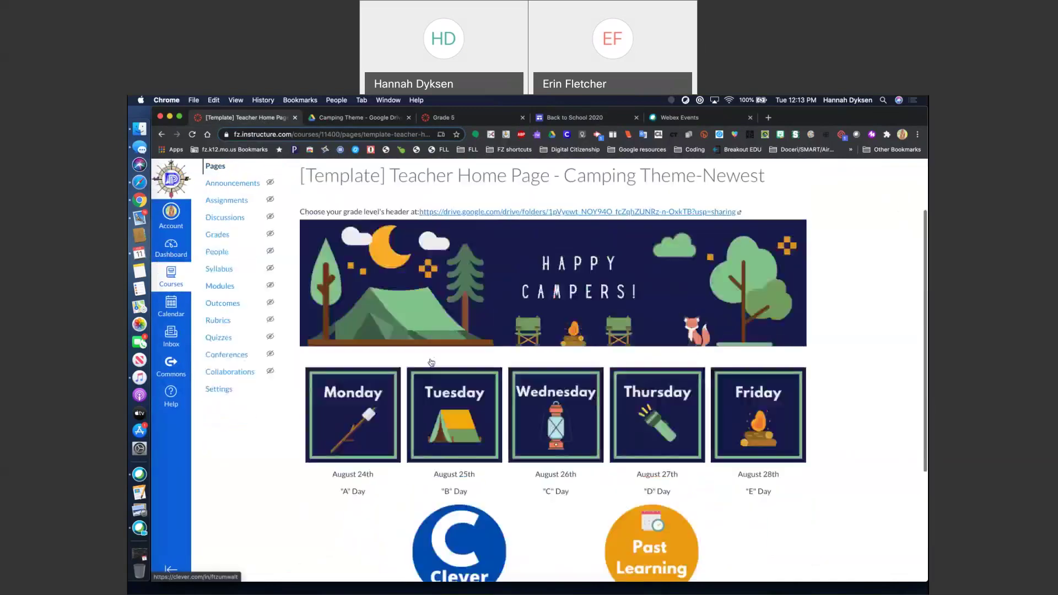
pyautogui.scroll(1, 557, 316)
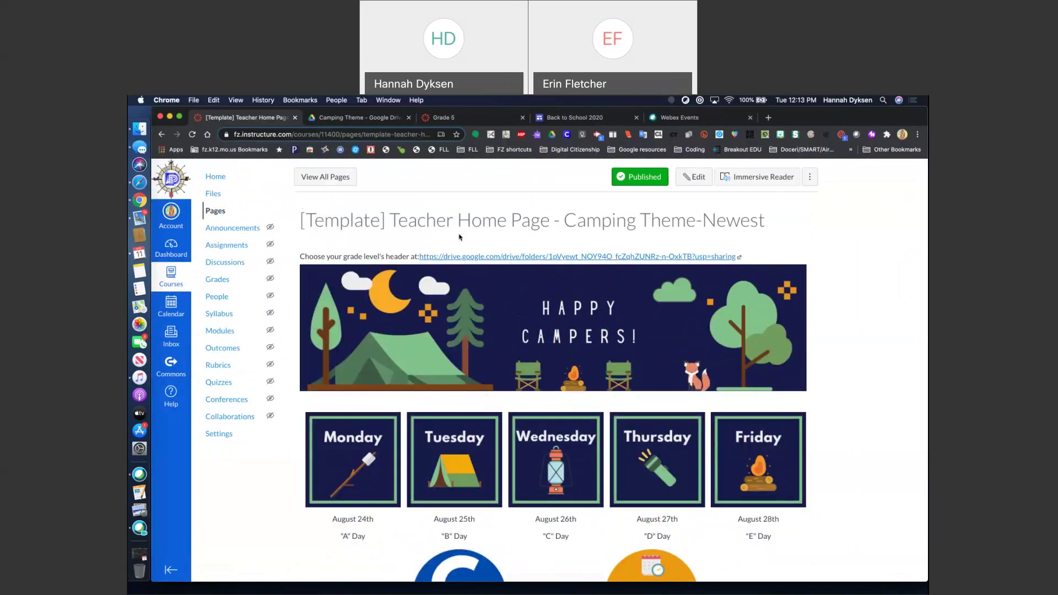
# Download "Copy of Camping Banner - 3rd Grade.png" from the Camping Theme folder in Google Drive and return to the Canvas template page
pyautogui.click(351, 118)
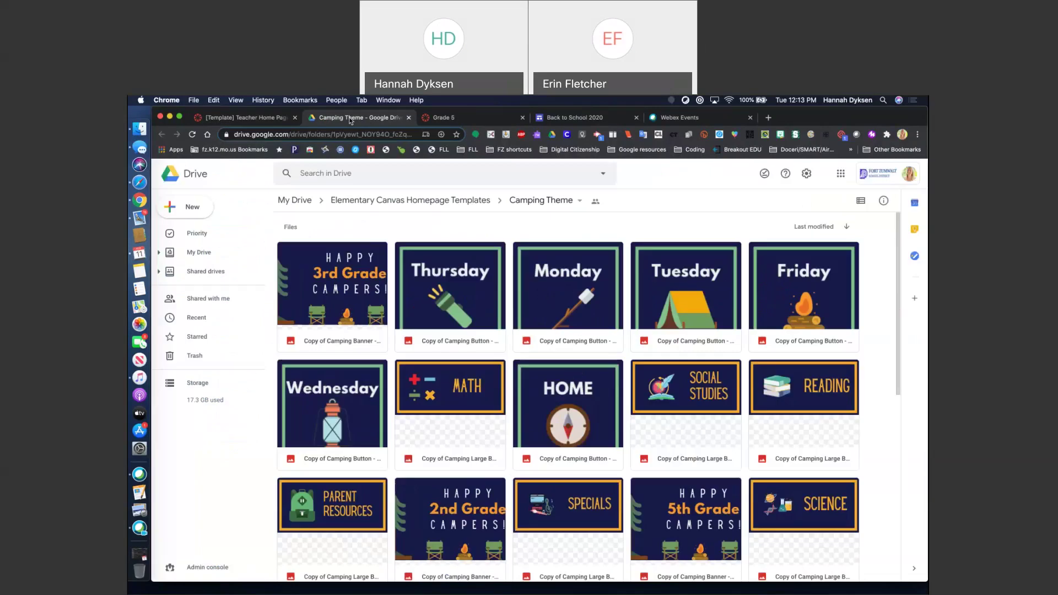
pyautogui.doubleClick(333, 295)
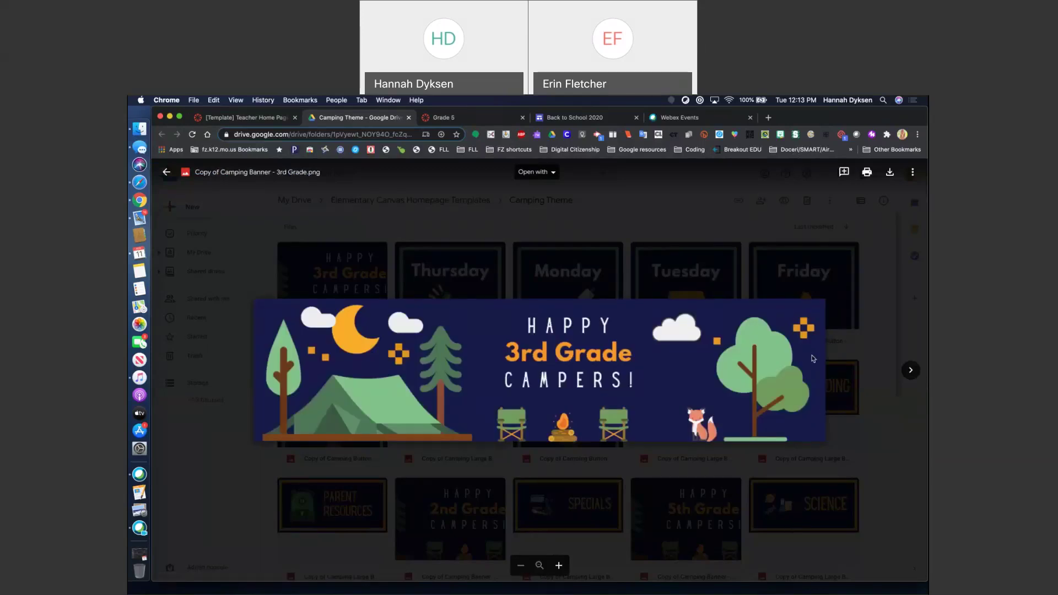
pyautogui.click(890, 173)
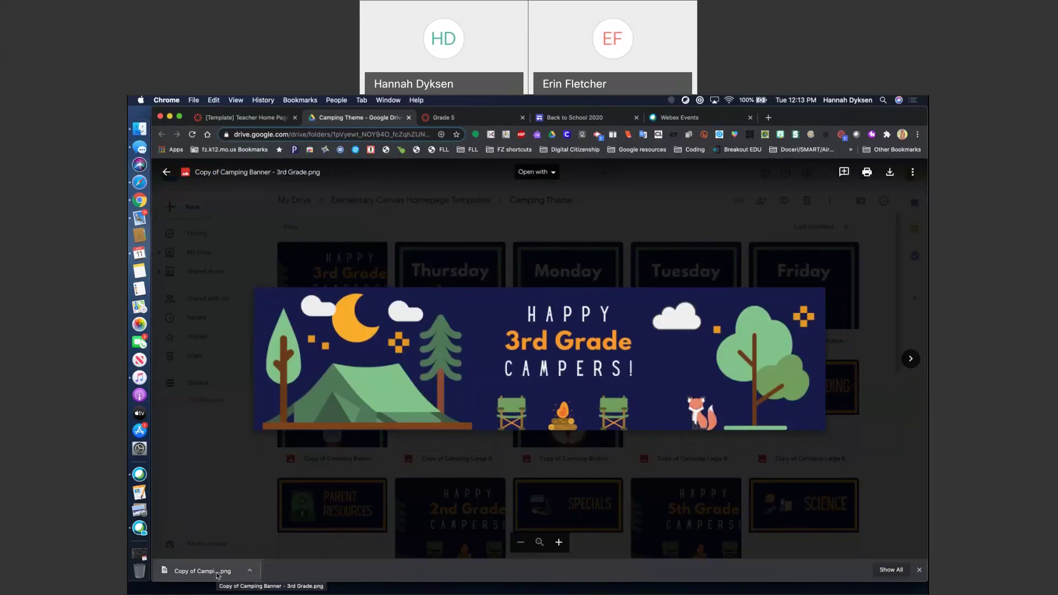
pyautogui.click(248, 118)
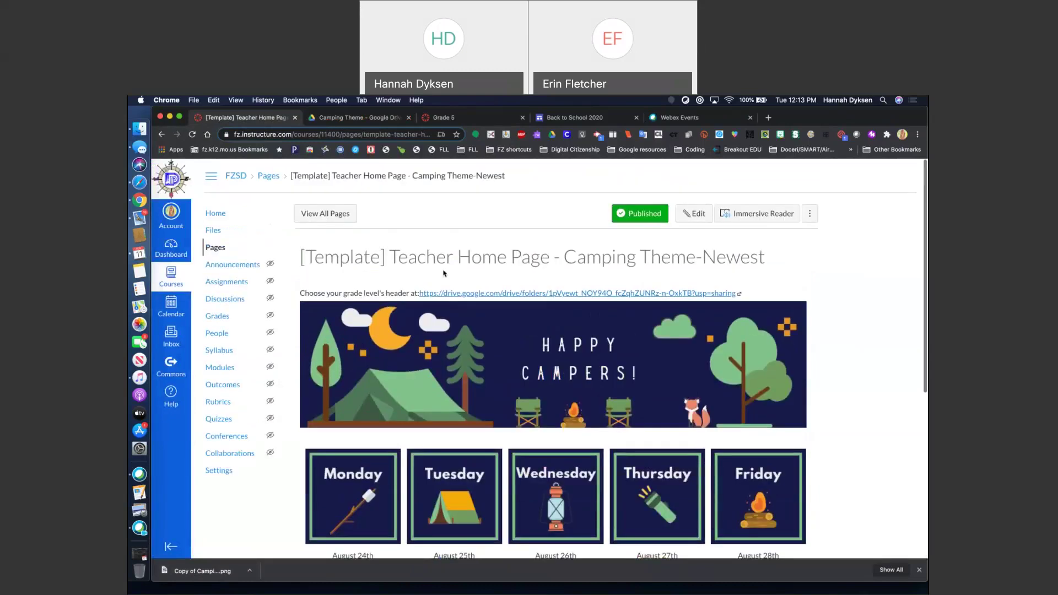
# Open the Camping theme template page for editing and delete its "Happy Campers!" header banner
pyautogui.click(690, 214)
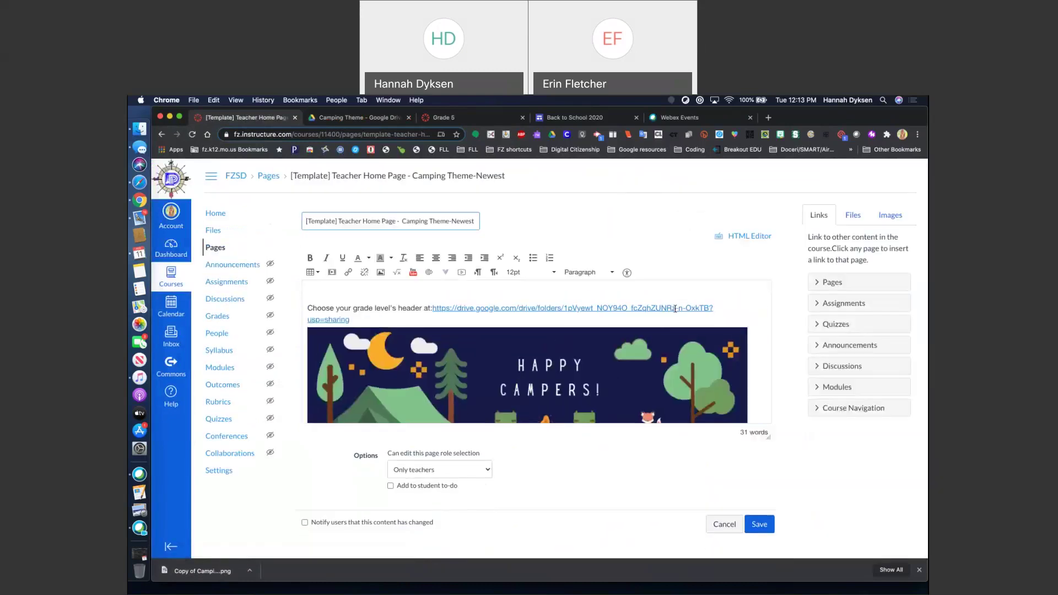
pyautogui.scroll(-2, 675, 308)
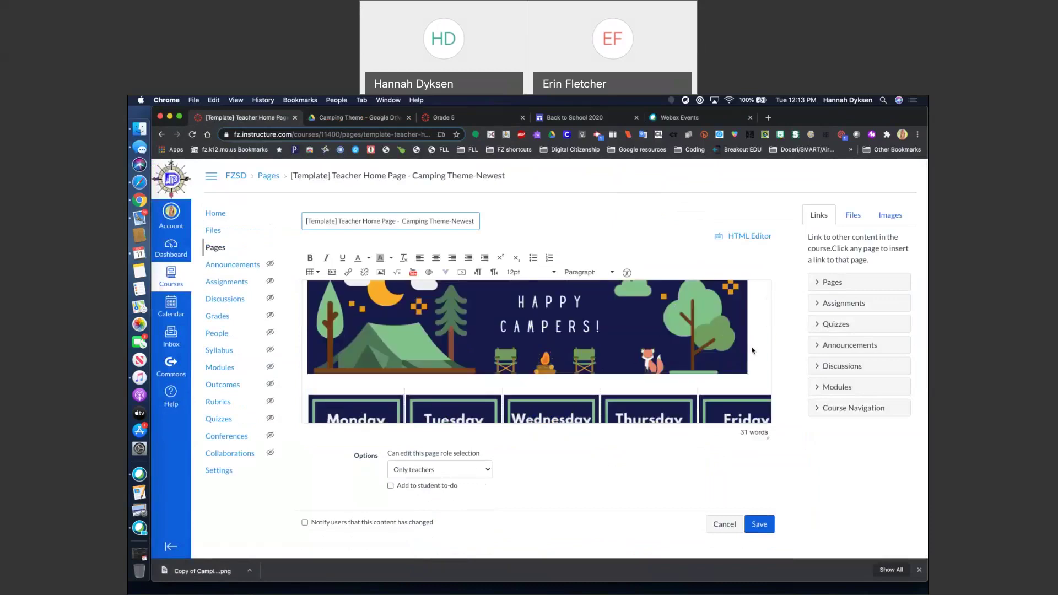
pyautogui.click(739, 346)
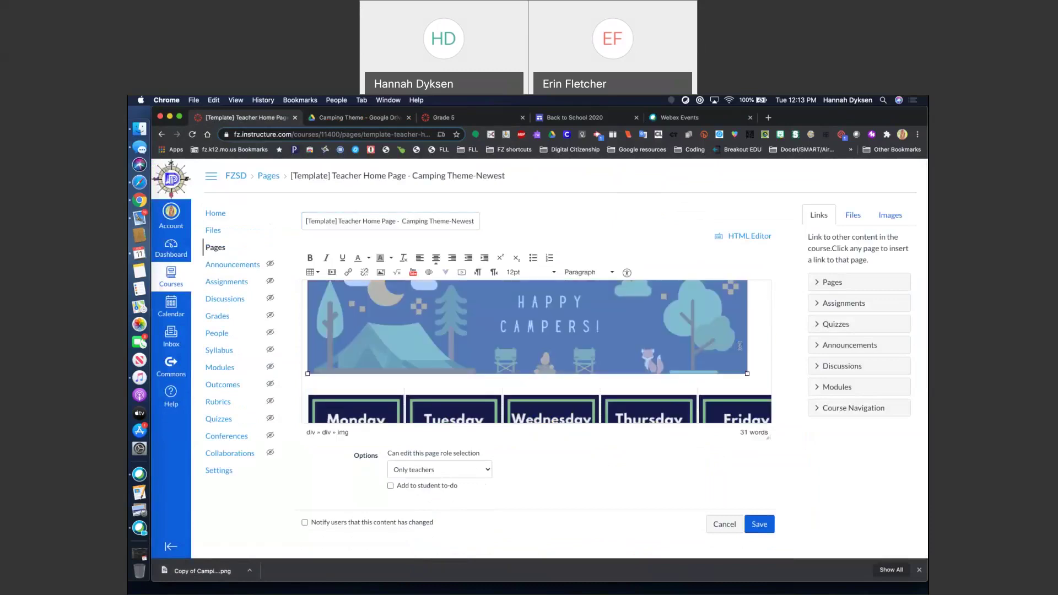
pyautogui.press('BackSpace')
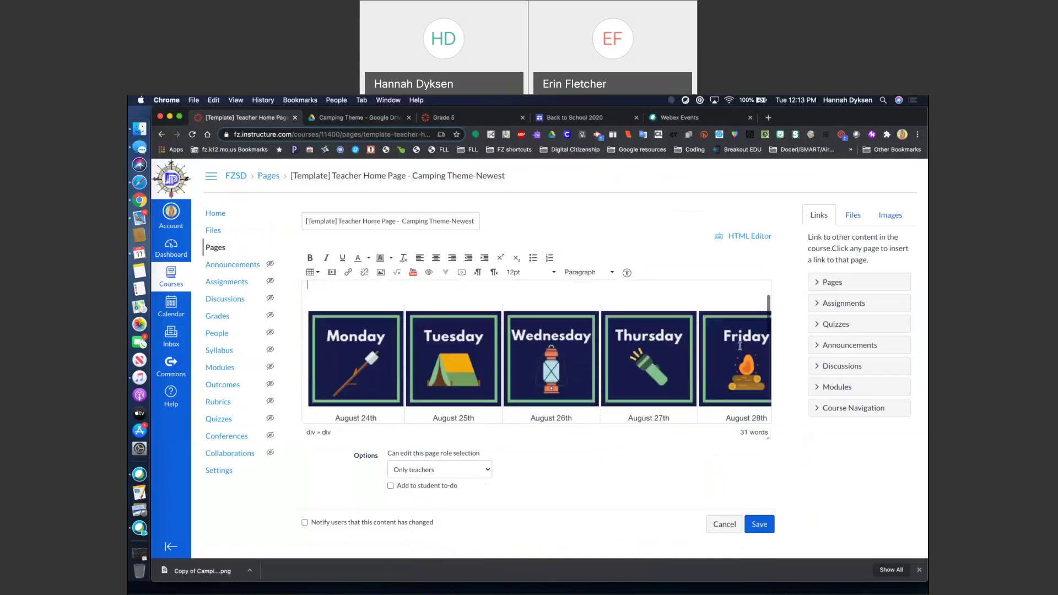
# Delete the "Choose your grade level's header at" line and its Google Drive link above the weekday buttons
pyautogui.scroll(2, 669, 346)
pyautogui.click(377, 336)
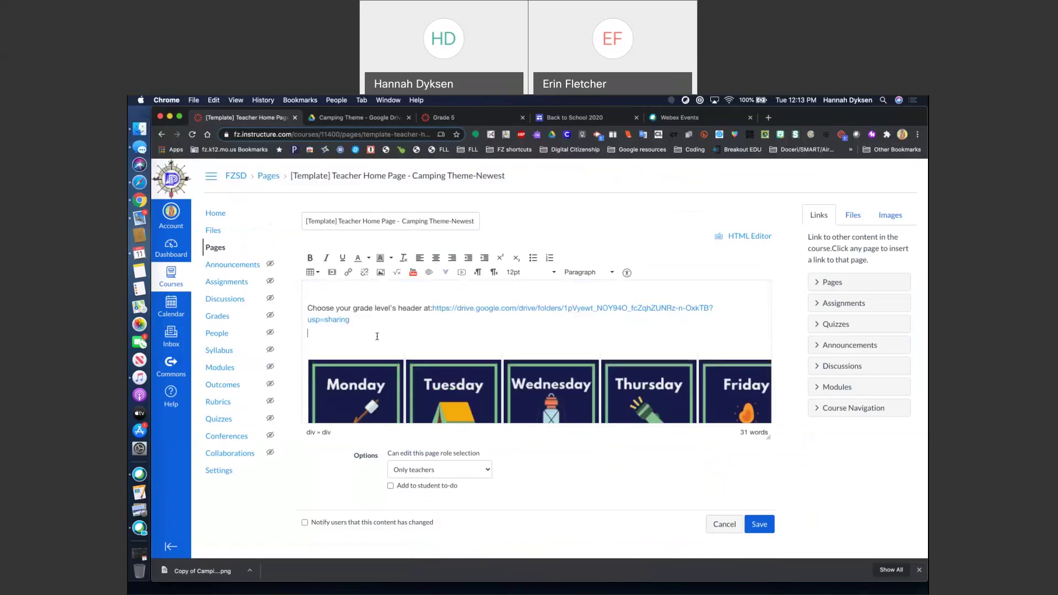
pyautogui.moveTo(376, 336); pyautogui.dragTo(303, 301)
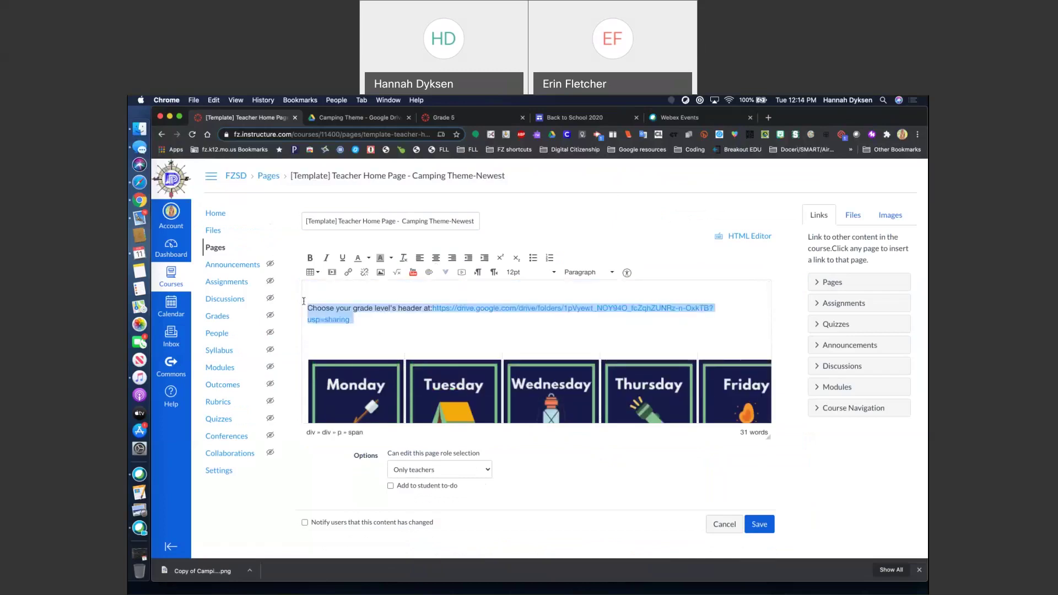
pyautogui.press('BackSpace')
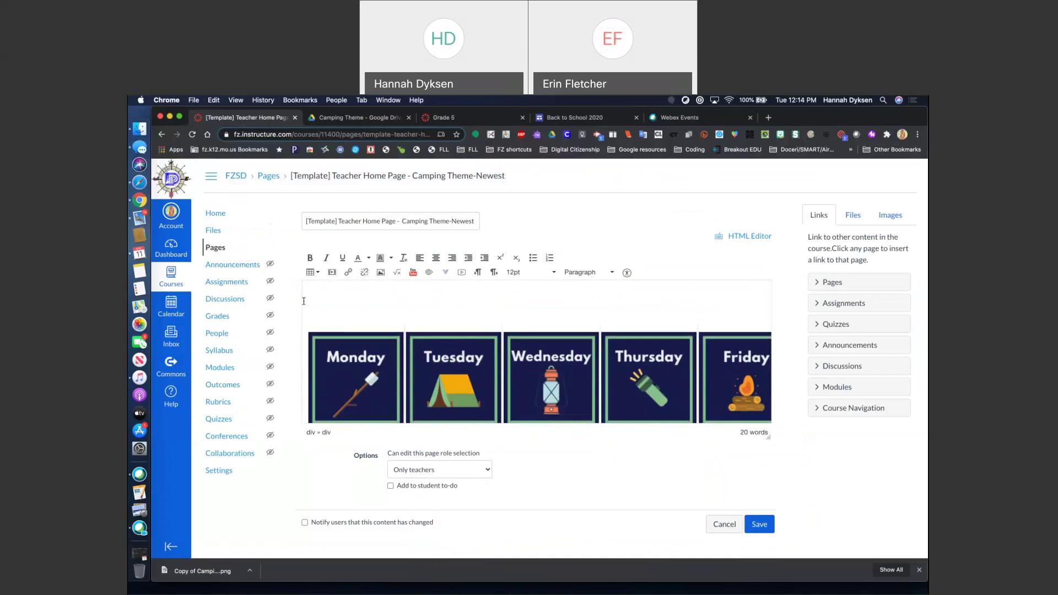
# Start inserting an image at the header spot and upload "Copy of Camping Banner - 3rd Grade.png" from Downloads into Course files
pyautogui.click(380, 272)
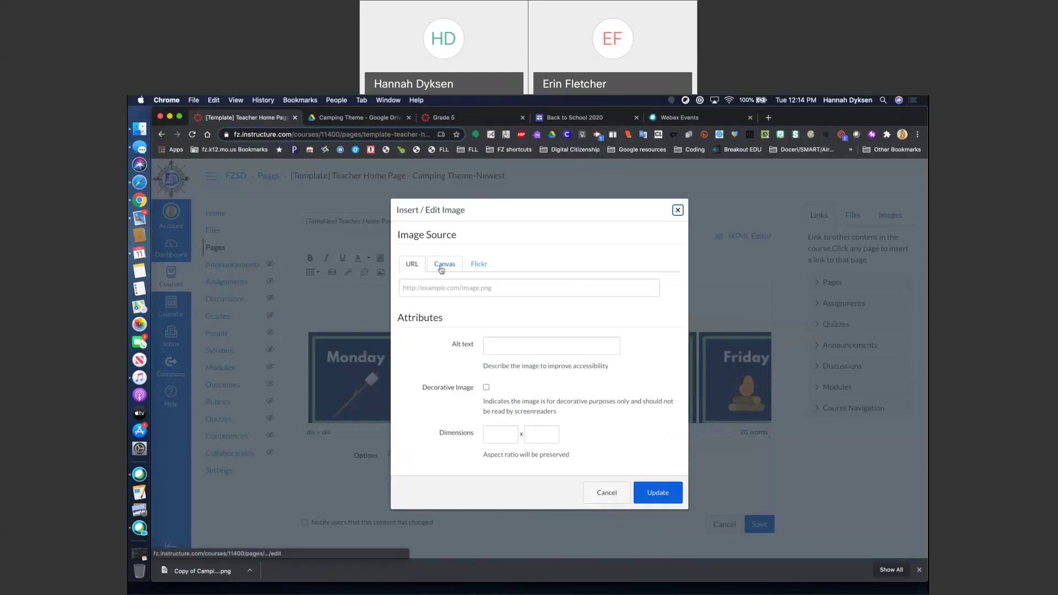
pyautogui.click(441, 269)
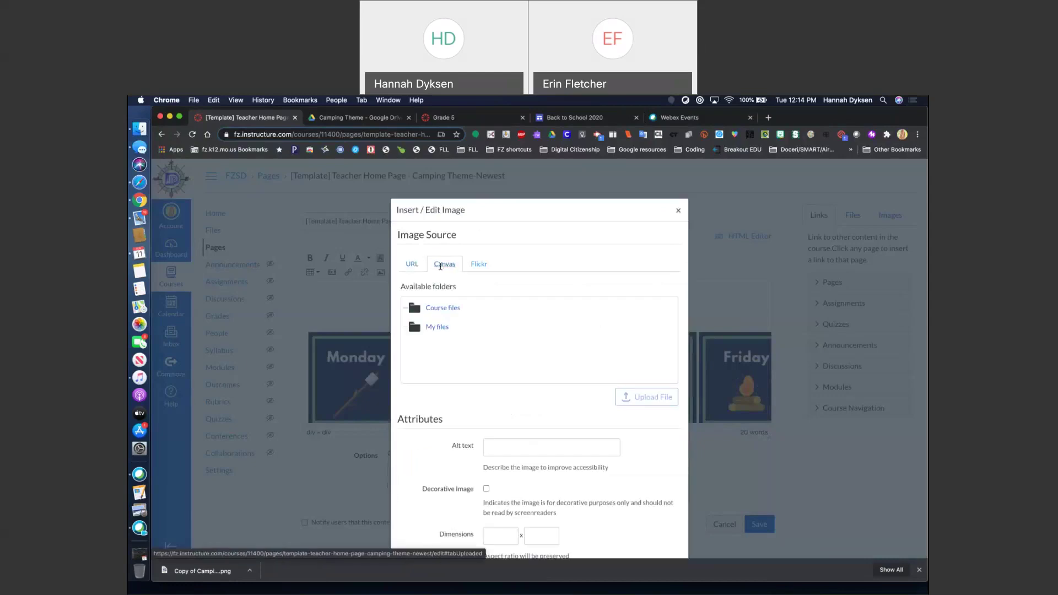
pyautogui.click(441, 310)
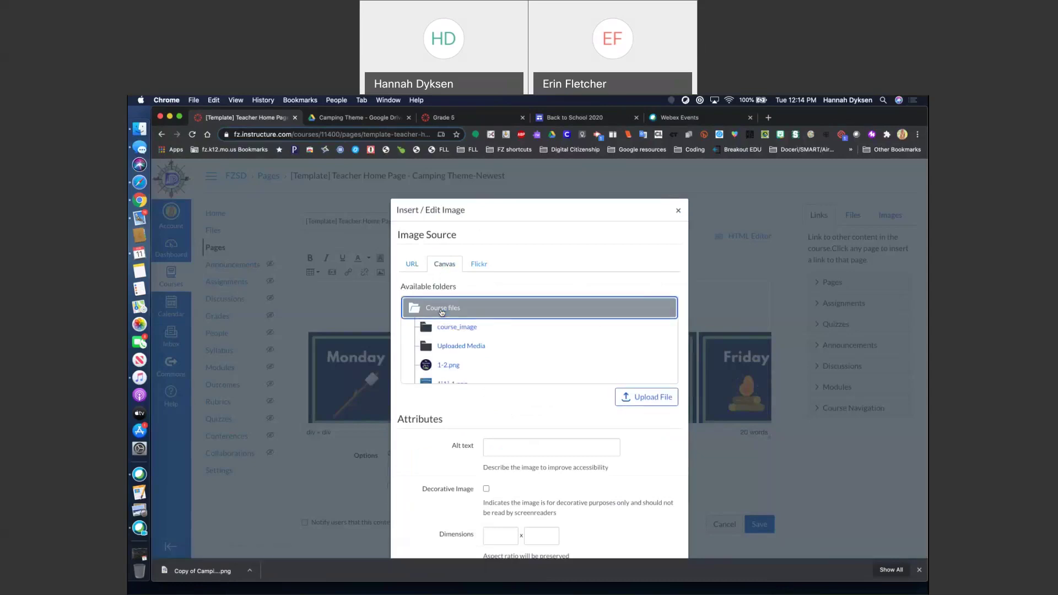
pyautogui.click(648, 397)
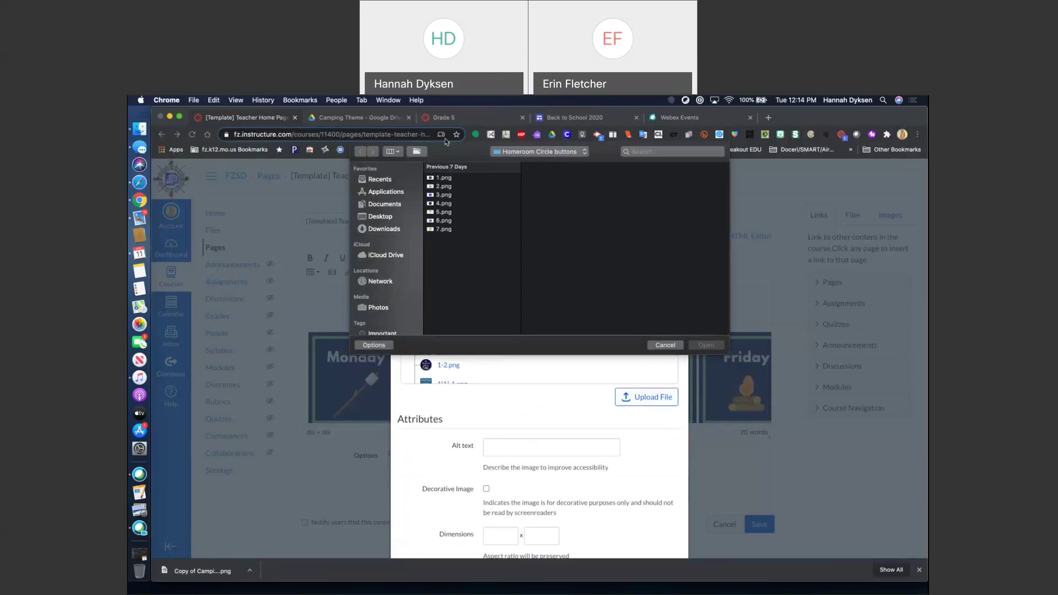
pyautogui.click(509, 150)
pyautogui.click(510, 151)
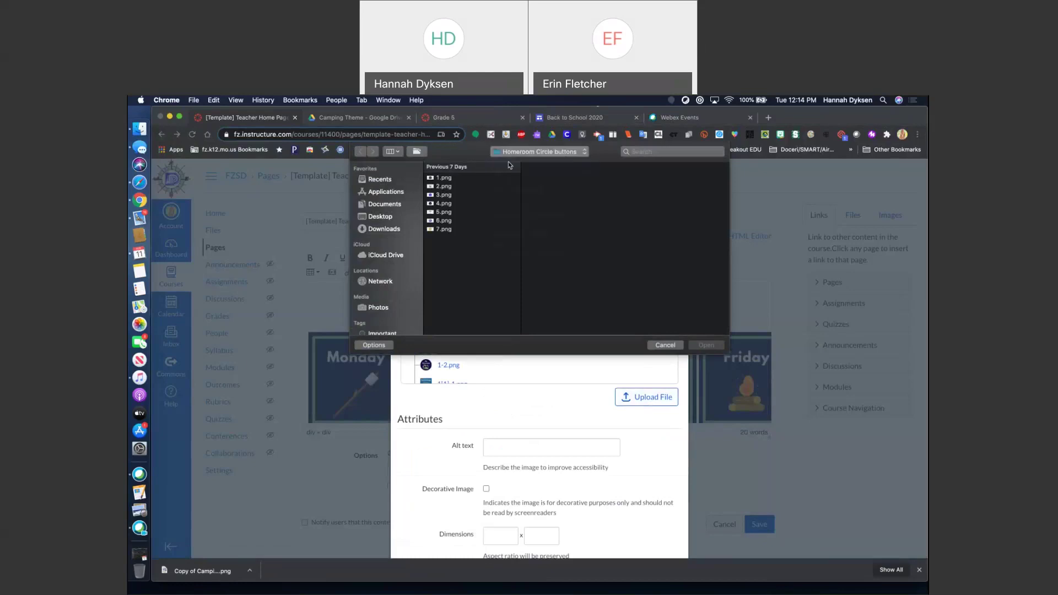
pyautogui.click(384, 229)
pyautogui.click(456, 178)
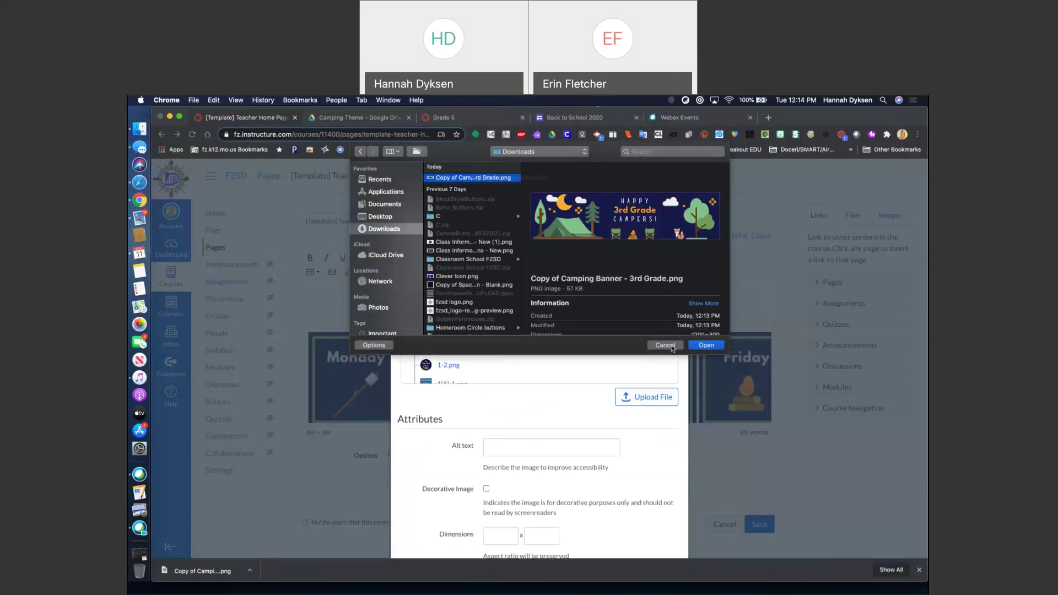
pyautogui.click(705, 345)
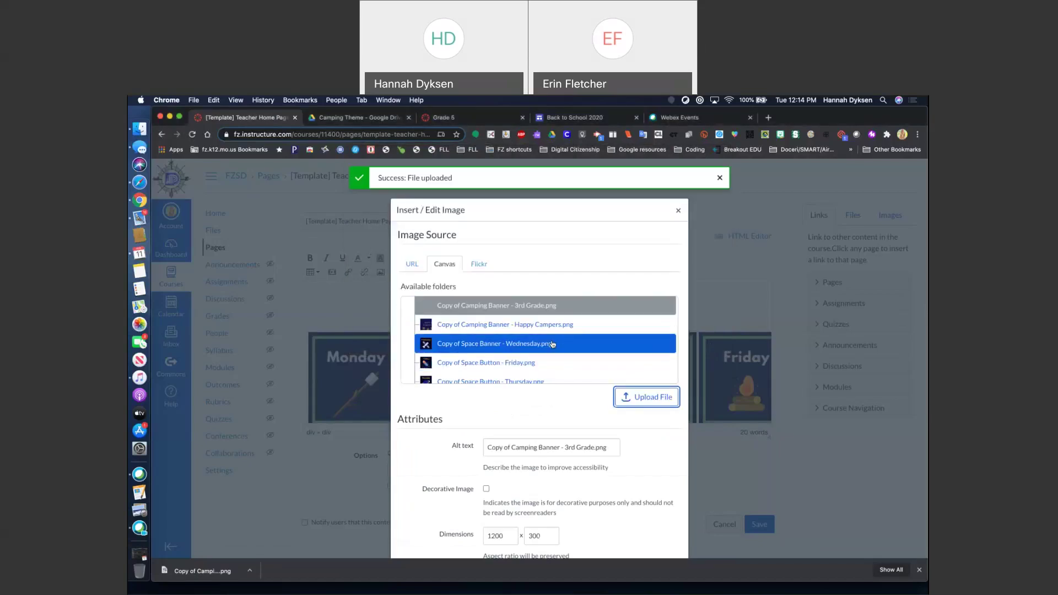
# Check the uploaded 3rd Grade banner in the course files list and insert it as the page header at 1200 x 300
pyautogui.scroll(2, 552, 344)
pyautogui.scroll(-1, 562, 345)
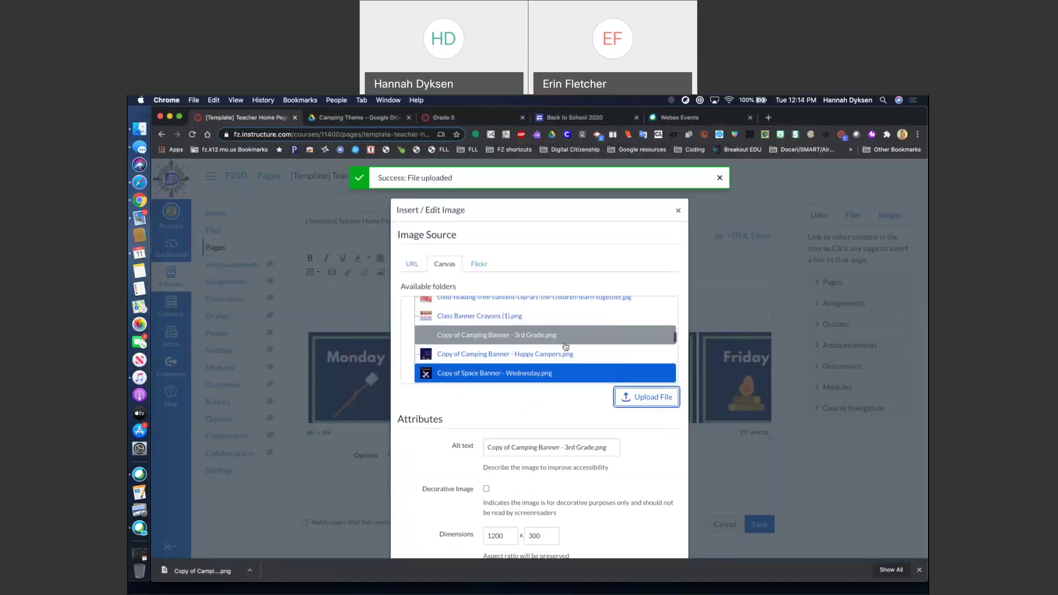
pyautogui.scroll(1, 565, 346)
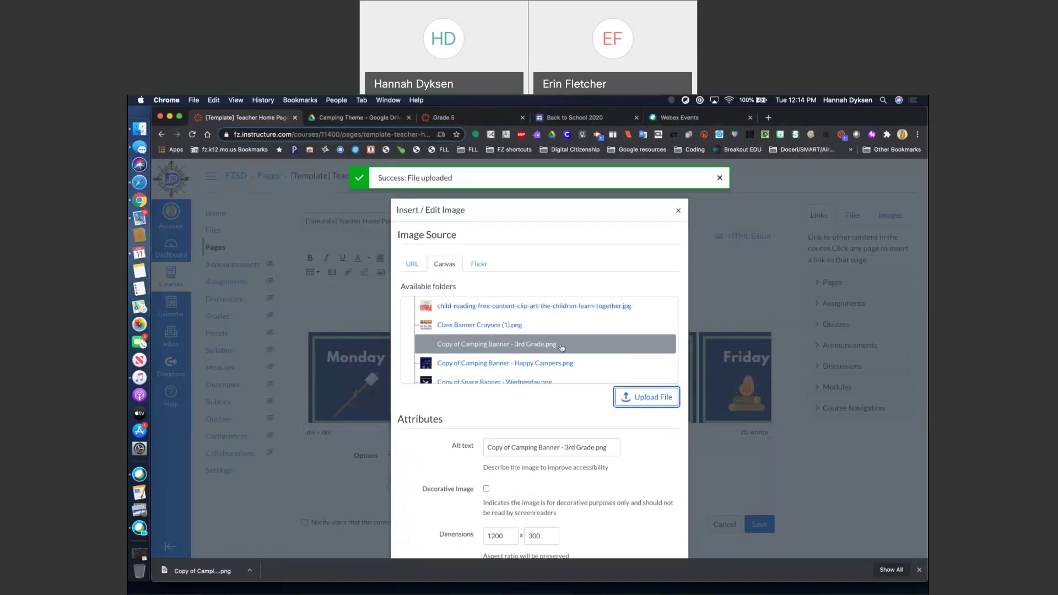
pyautogui.scroll(-2, 647, 477)
pyautogui.scroll(5, 534, 321)
pyautogui.scroll(5, 449, 277)
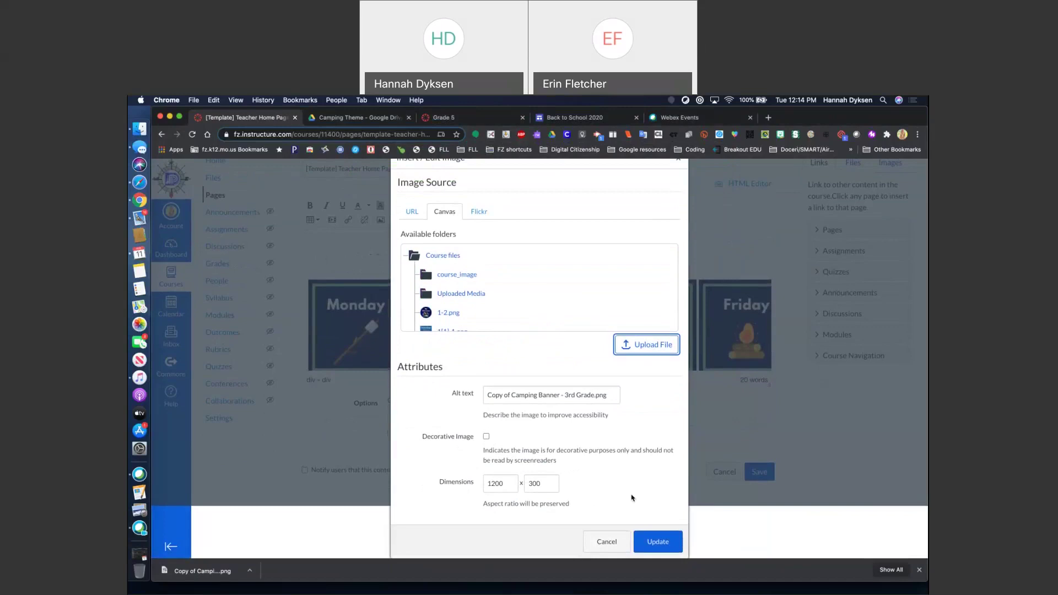
pyautogui.click(656, 543)
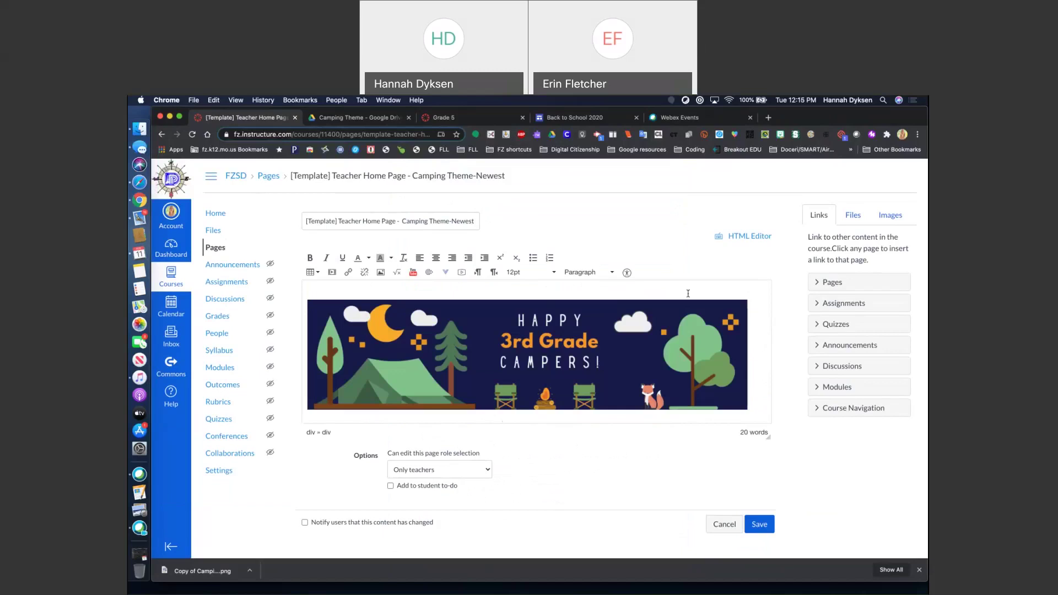
# Look over the inserted 3rd Grade banner, and leave the template page editor without saving the changes
pyautogui.scroll(-2, 688, 293)
pyautogui.scroll(2, 685, 295)
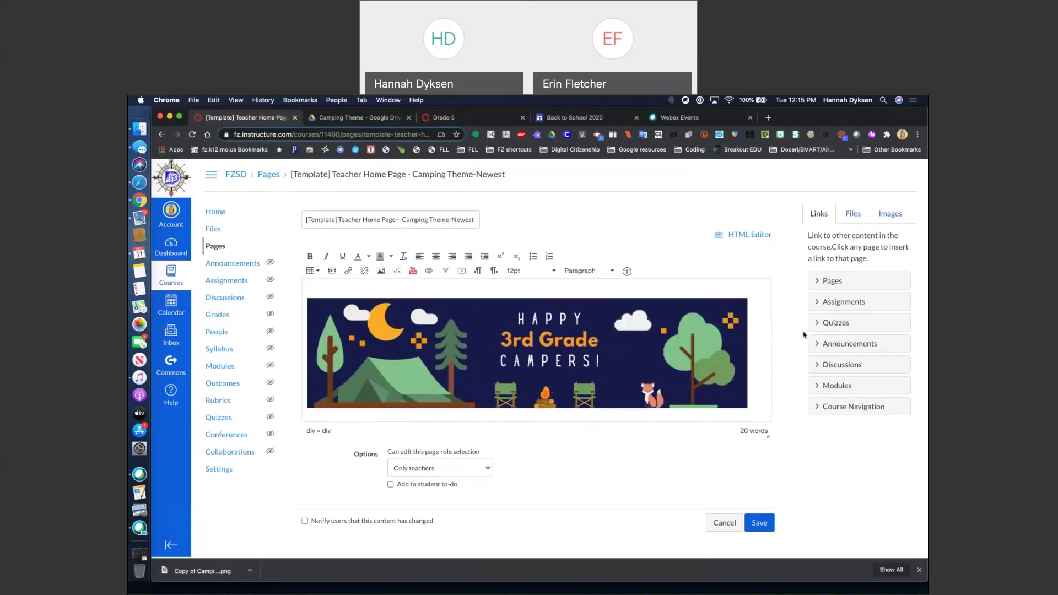
pyautogui.click(726, 525)
pyautogui.click(624, 202)
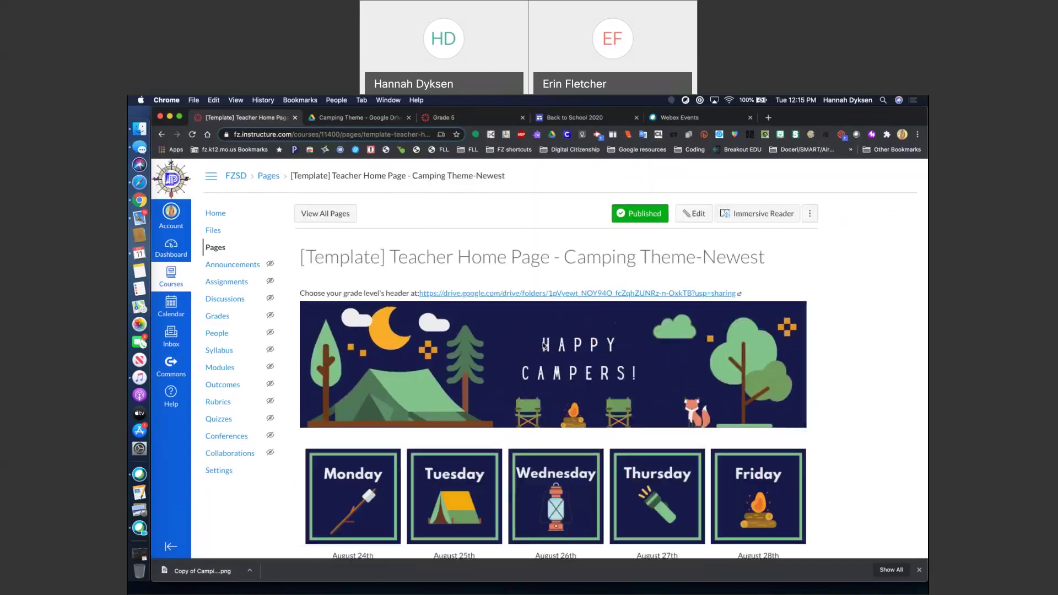
# Examine the dates and day labels under the weekday buttons, and open the Monday schedule page
pyautogui.scroll(-2, 542, 346)
pyautogui.scroll(-5, 543, 346)
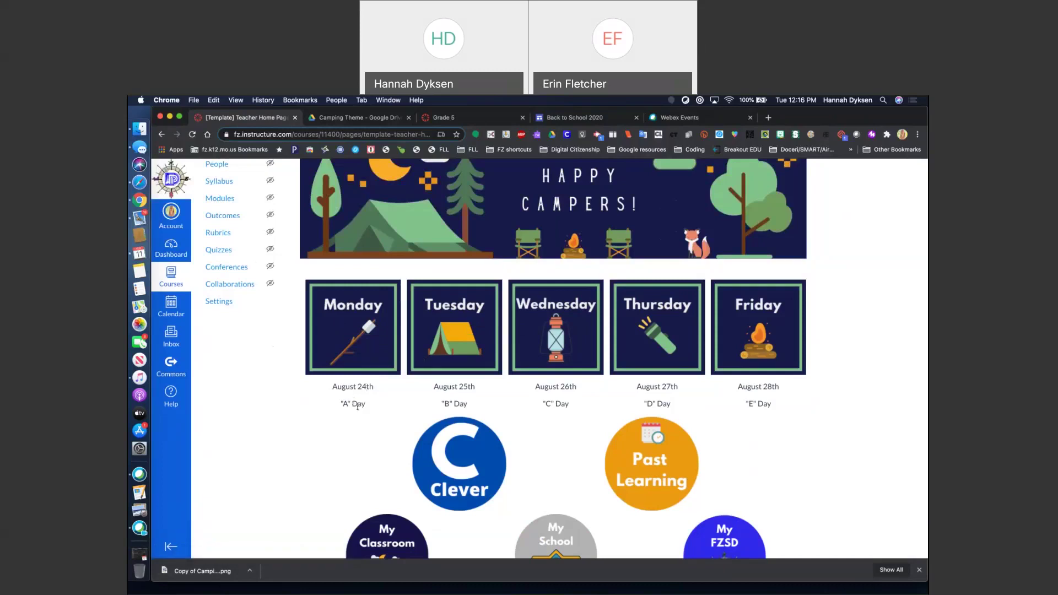
pyautogui.doubleClick(363, 387)
pyautogui.click(362, 388)
pyautogui.click(353, 335)
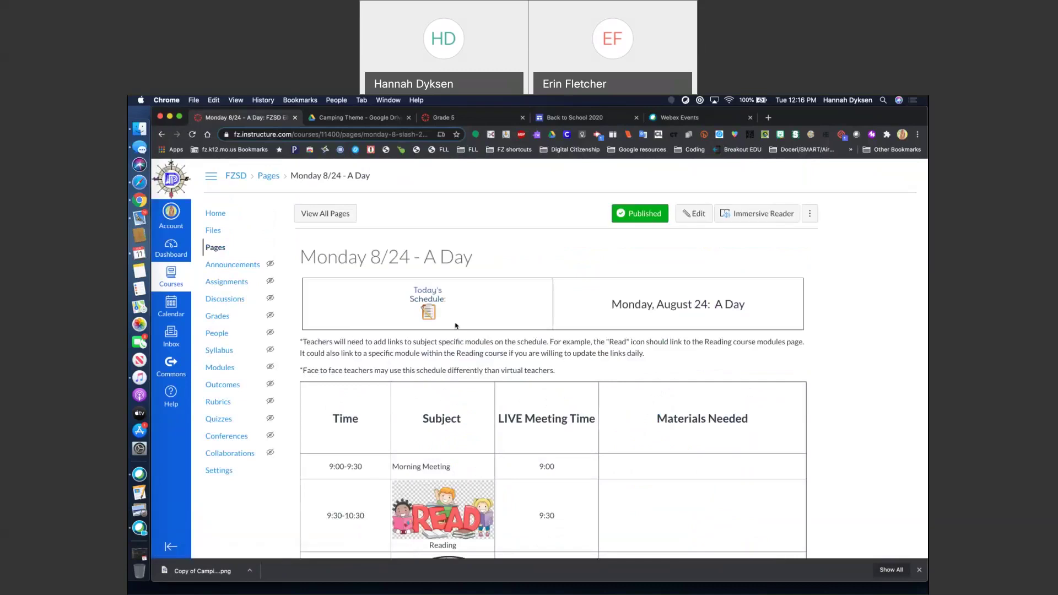
# Review the "Monday 8/24 - A Day" schedule table, including its times, subject icons, live meeting times and Materials Needed column
pyautogui.scroll(-1, 456, 326)
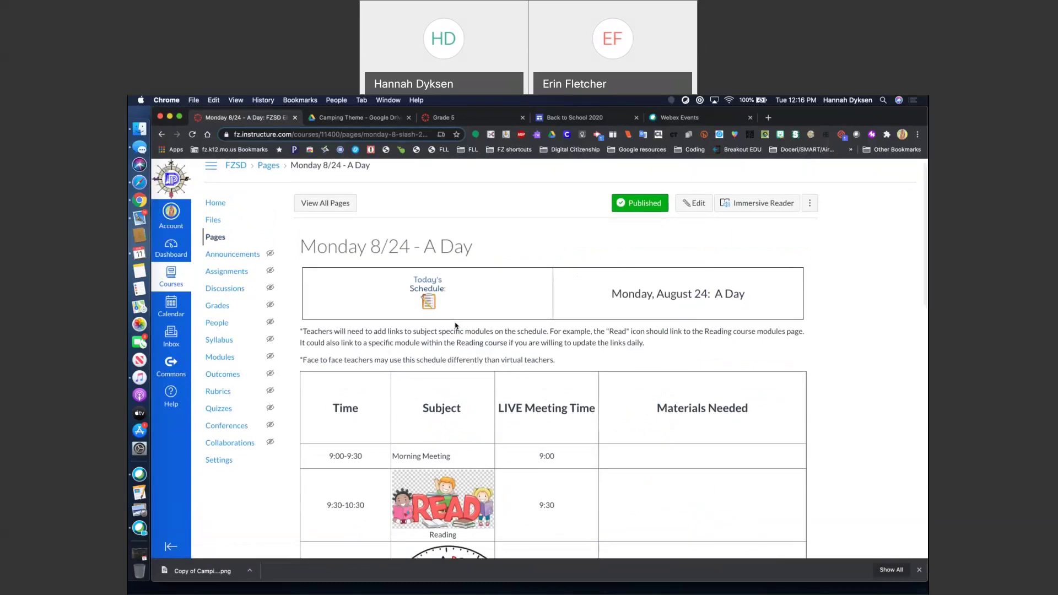
pyautogui.scroll(-1, 456, 326)
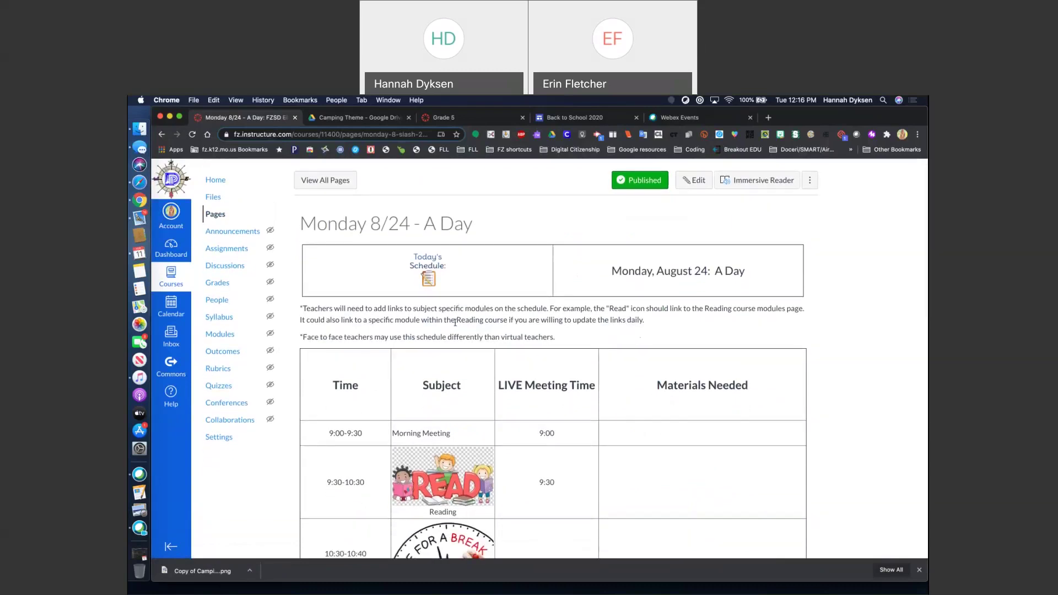
pyautogui.scroll(-2, 455, 322)
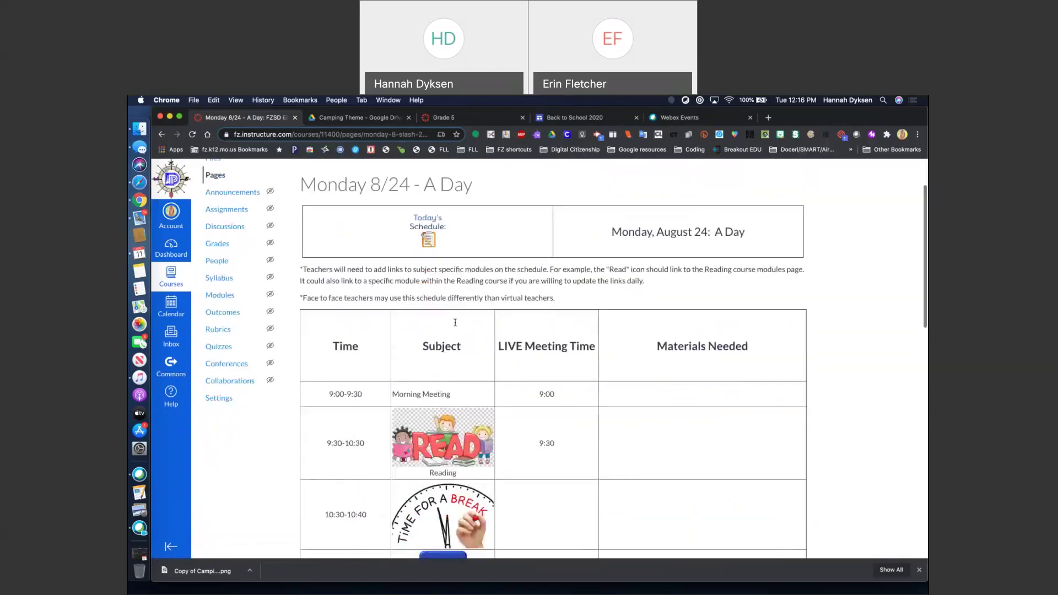
pyautogui.scroll(-10, 455, 322)
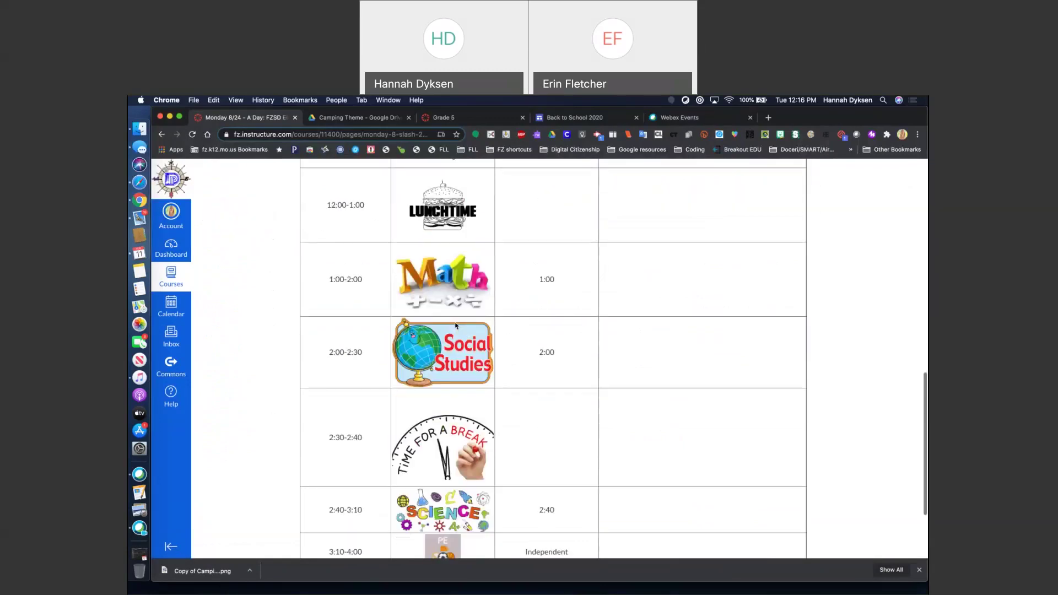
pyautogui.scroll(-3, 456, 325)
pyautogui.scroll(4, 456, 325)
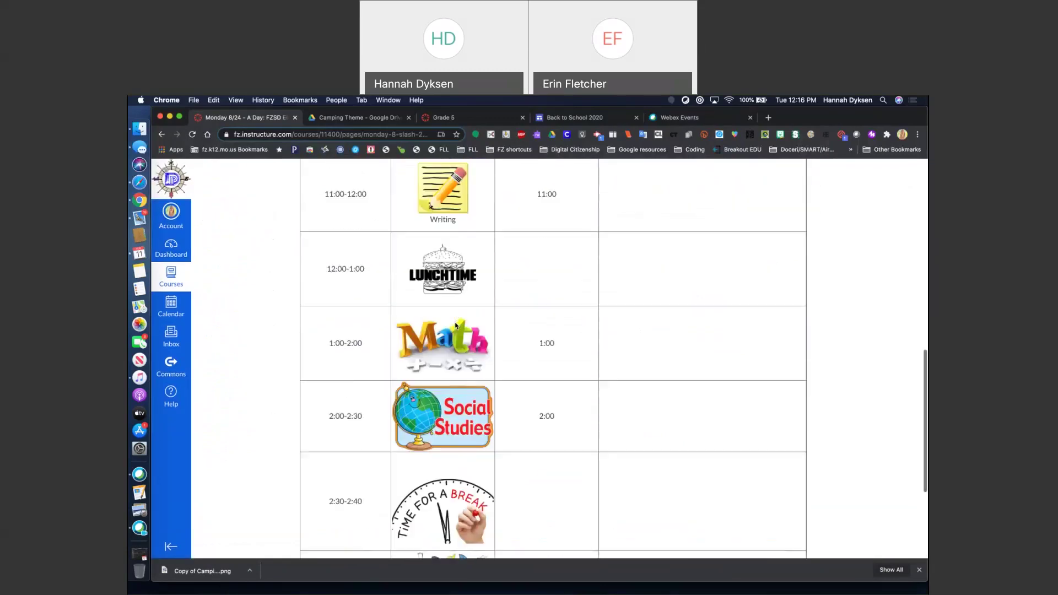
pyautogui.scroll(10, 455, 325)
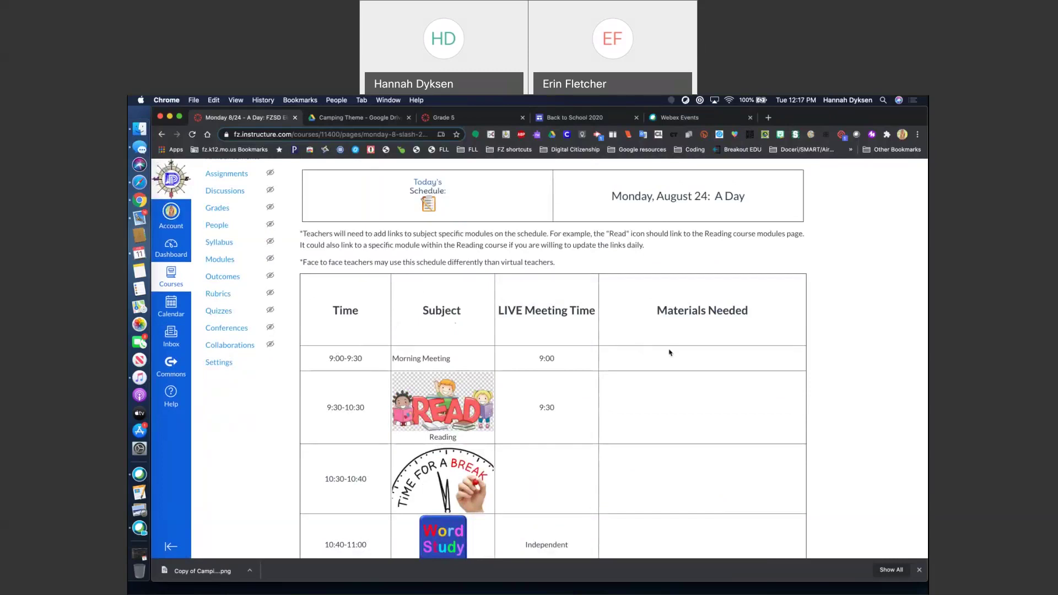
pyautogui.scroll(3, 670, 353)
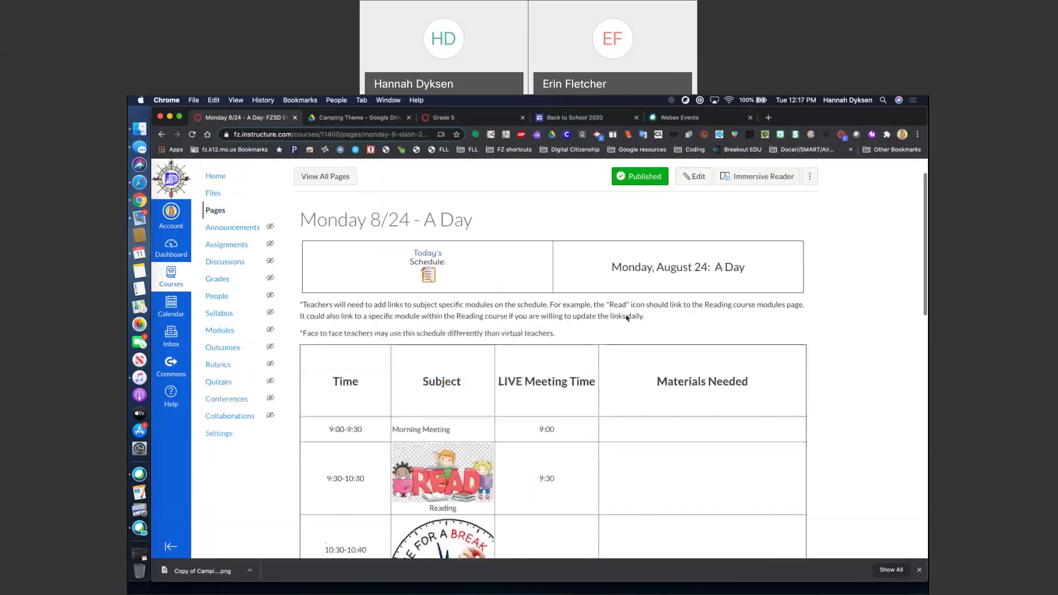
# Open the Monday 8/24 - A Day page for editing and inspect the Materials Needed cells beside Morning Meeting and Reading
pyautogui.click(691, 191)
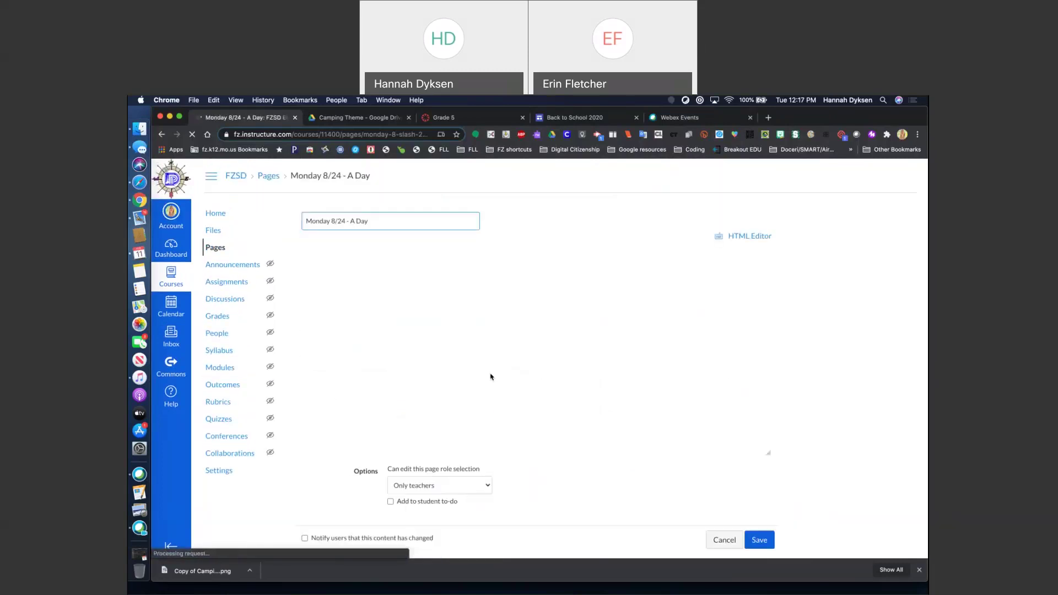
pyautogui.scroll(-5, 479, 366)
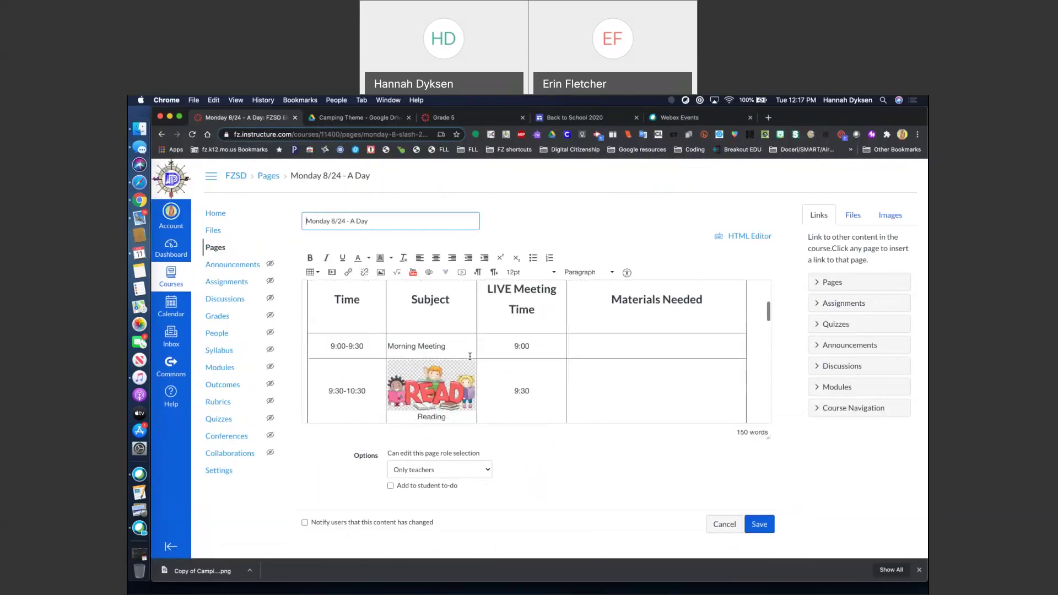
pyautogui.click(602, 366)
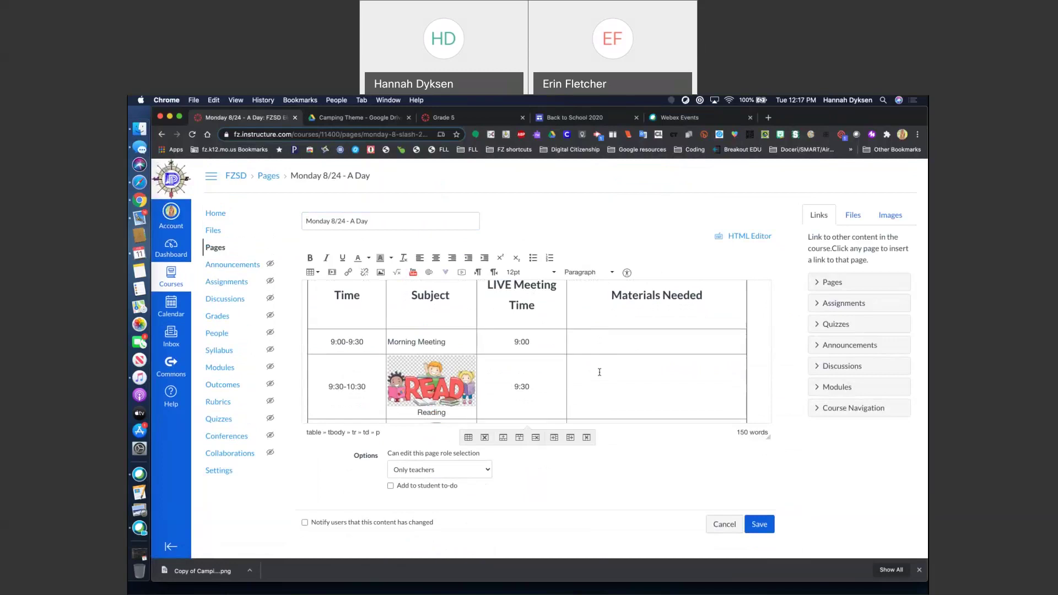
pyautogui.click(459, 342)
pyautogui.scroll(-1, 590, 326)
pyautogui.click(590, 326)
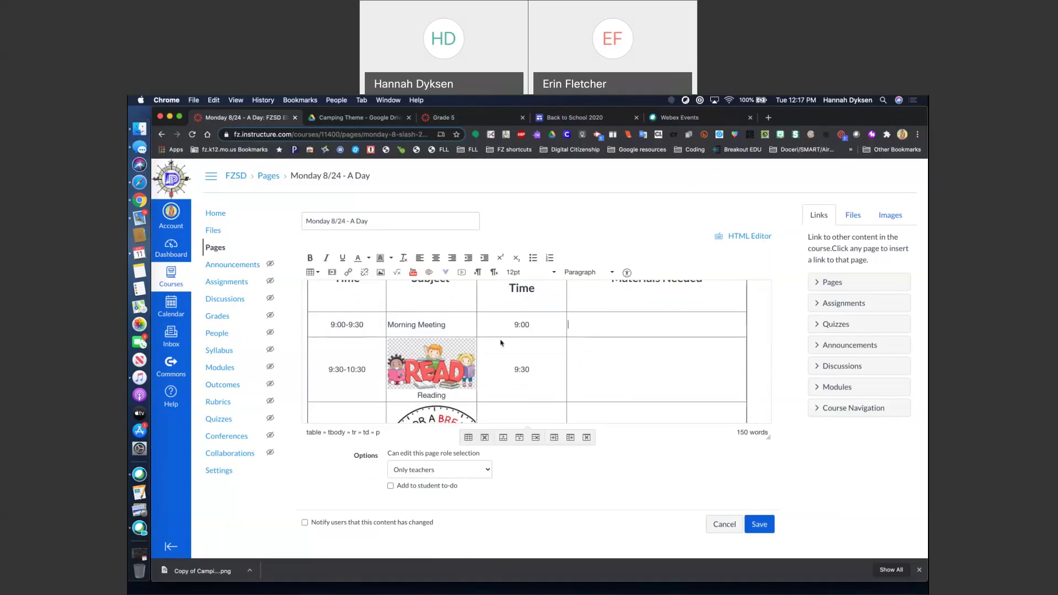
# Inspect the Read, Word Study, Writing and Math icons in the Subject column as images that need course module links
pyautogui.click(408, 365)
pyautogui.scroll(-4, 430, 380)
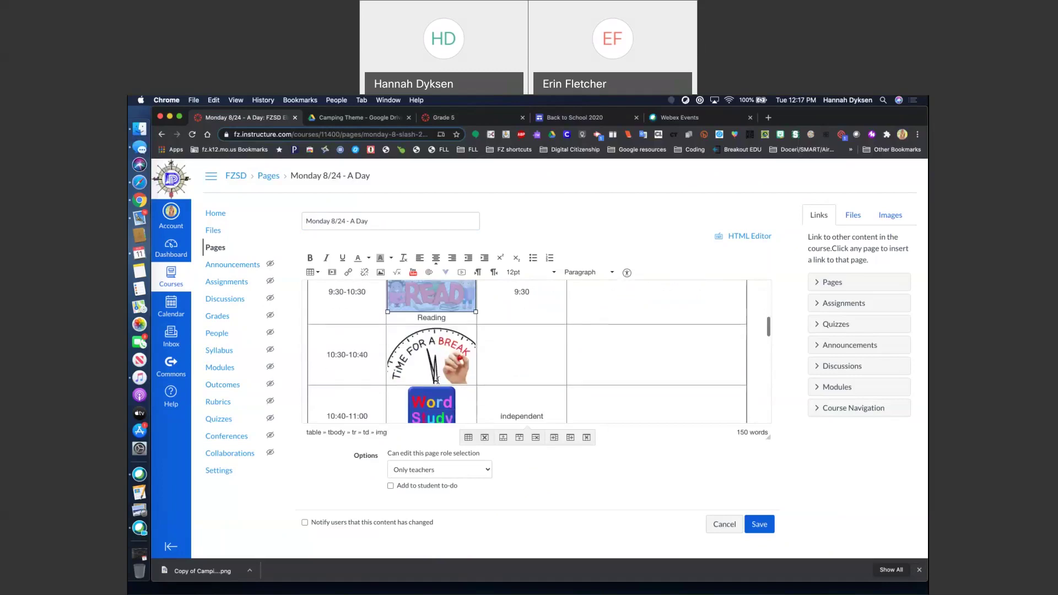
pyautogui.click(440, 397)
pyautogui.scroll(-3, 440, 398)
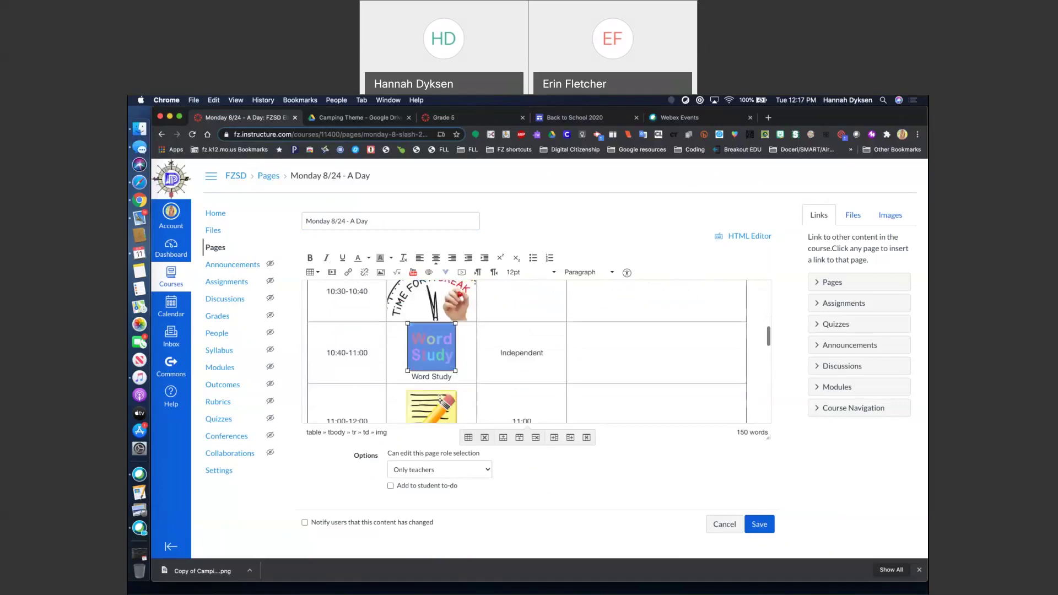
pyautogui.click(439, 408)
pyautogui.scroll(-3, 439, 408)
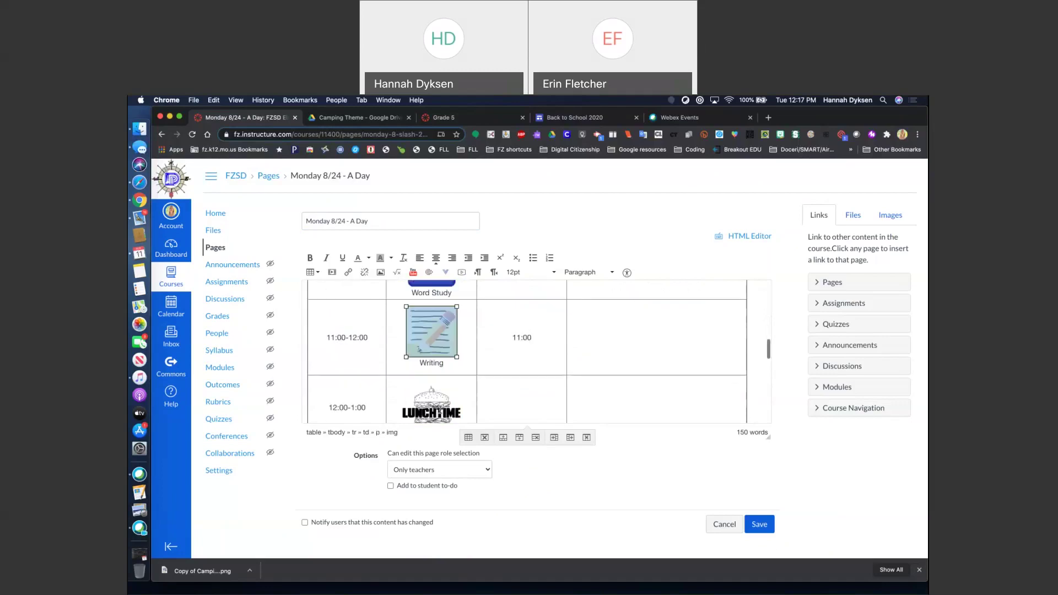
pyautogui.scroll(-3, 440, 411)
pyautogui.click(433, 398)
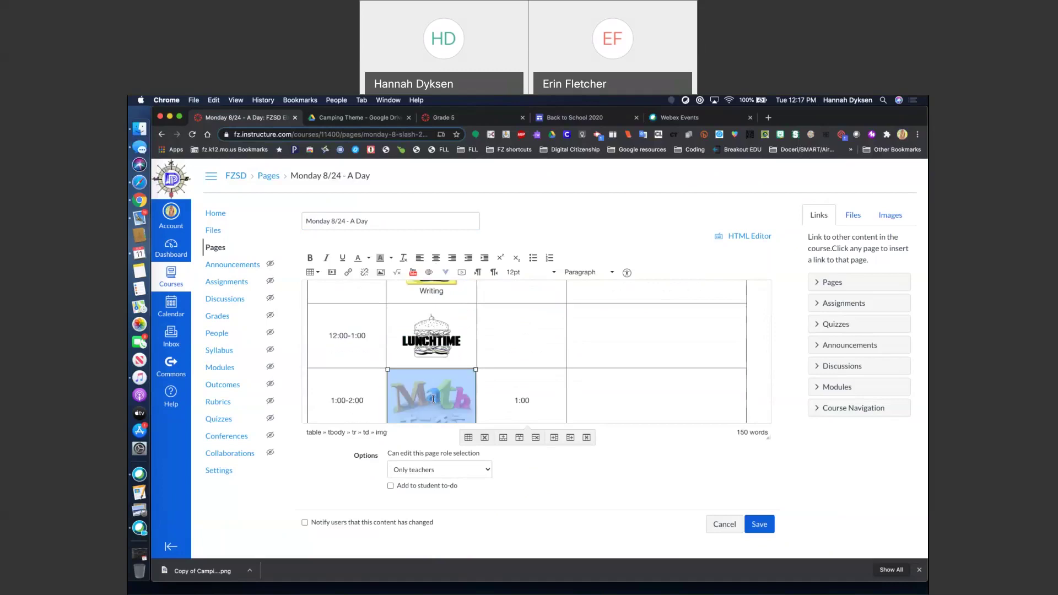
pyautogui.scroll(-5, 433, 397)
pyautogui.scroll(10, 434, 355)
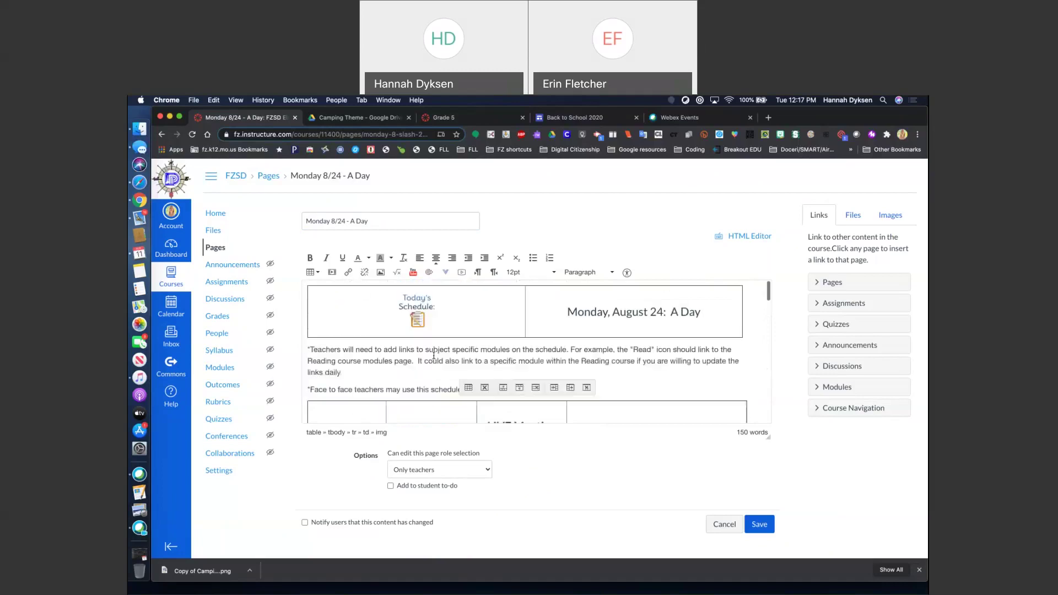
# Select the Read icon in the 9:30-10:30 row and point out the page web address as the kind of link it needs
pyautogui.scroll(-5, 433, 355)
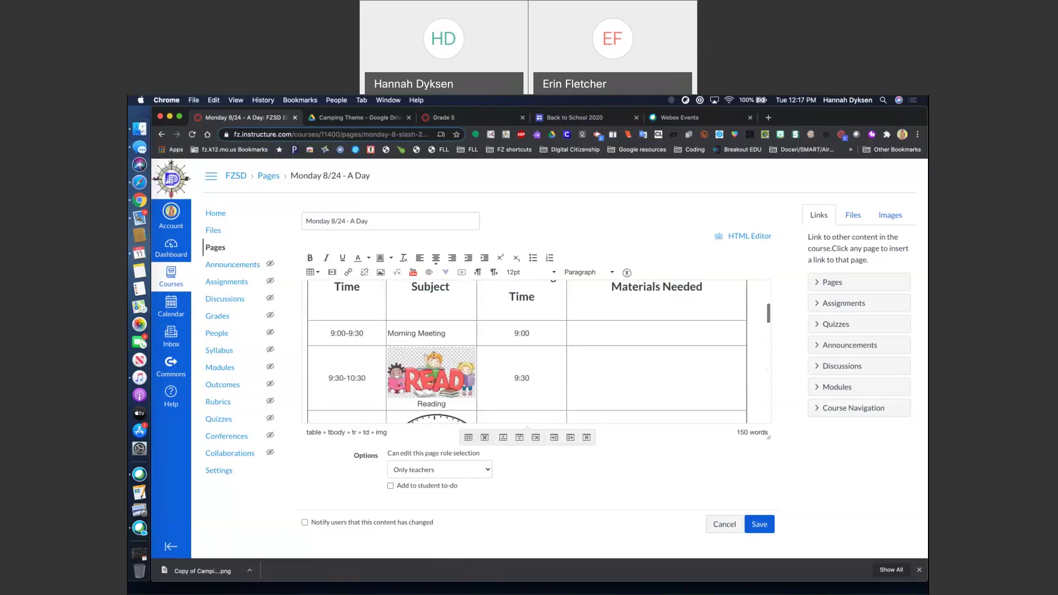
pyautogui.click(433, 355)
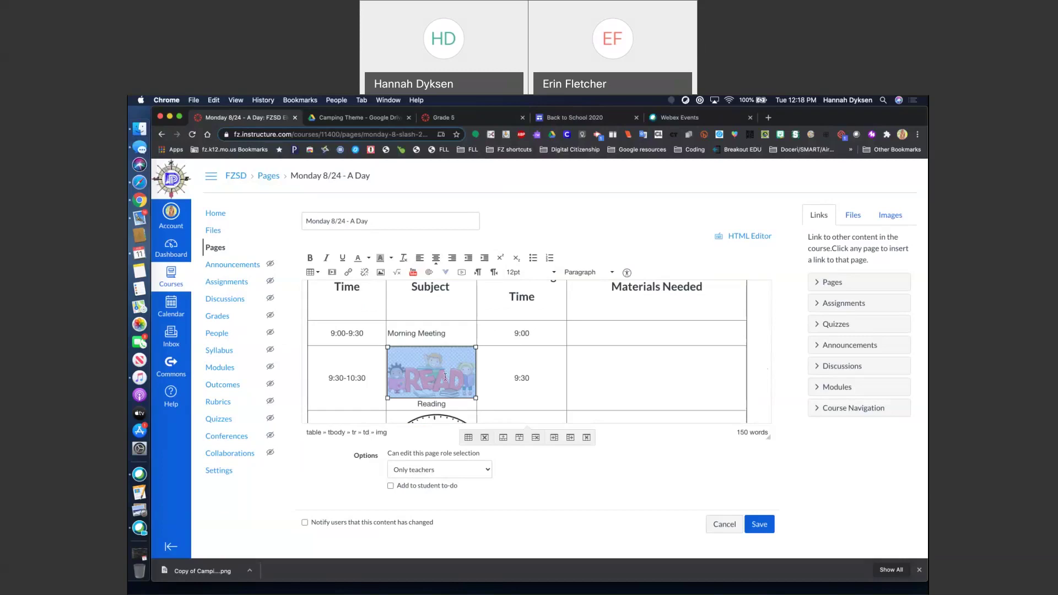
pyautogui.click(363, 132)
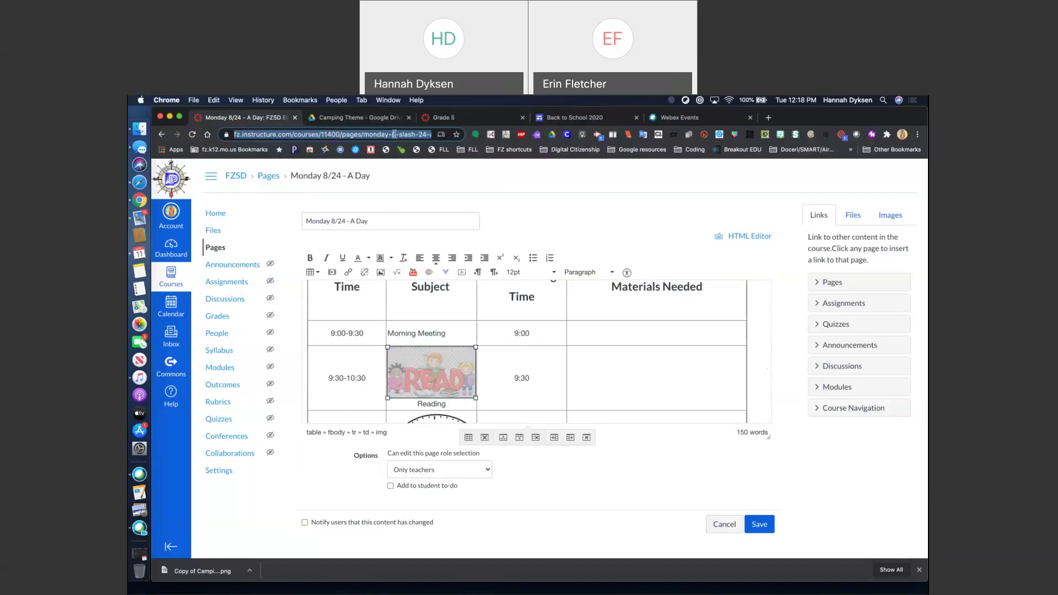
pyautogui.click(443, 364)
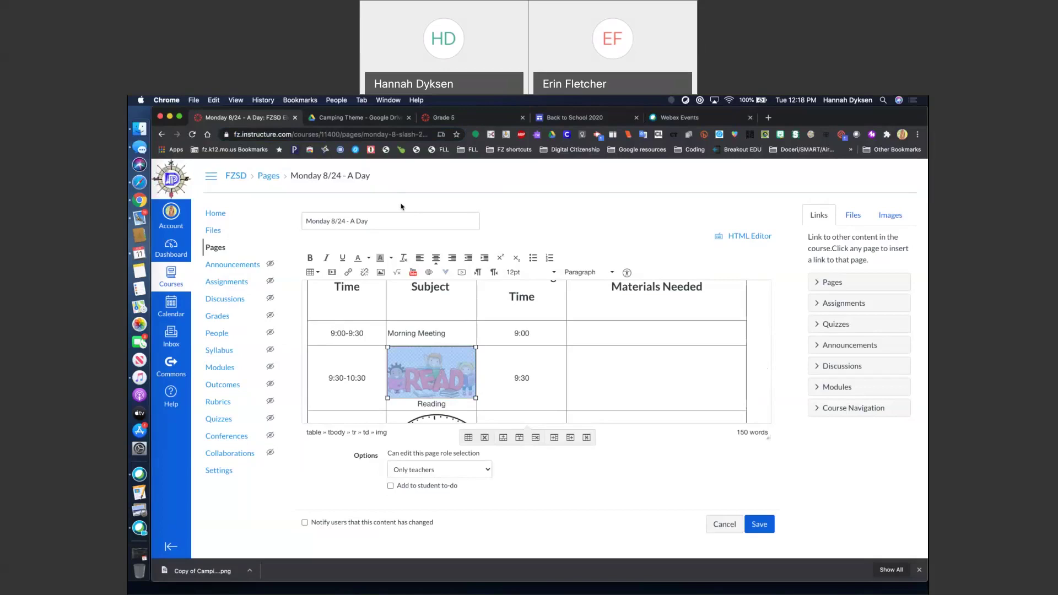
pyautogui.click(390, 134)
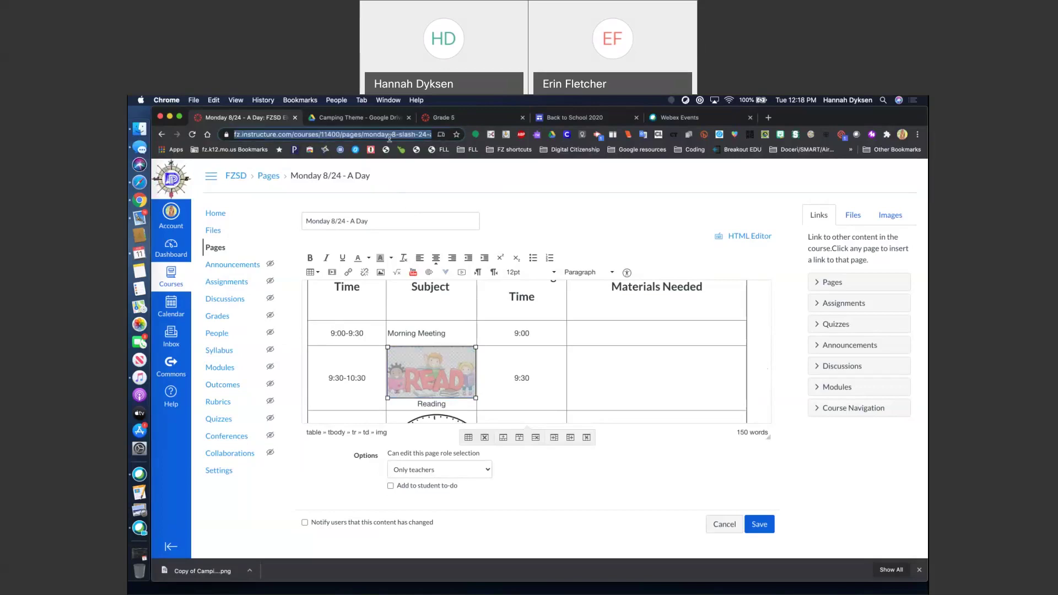
pyautogui.click(429, 363)
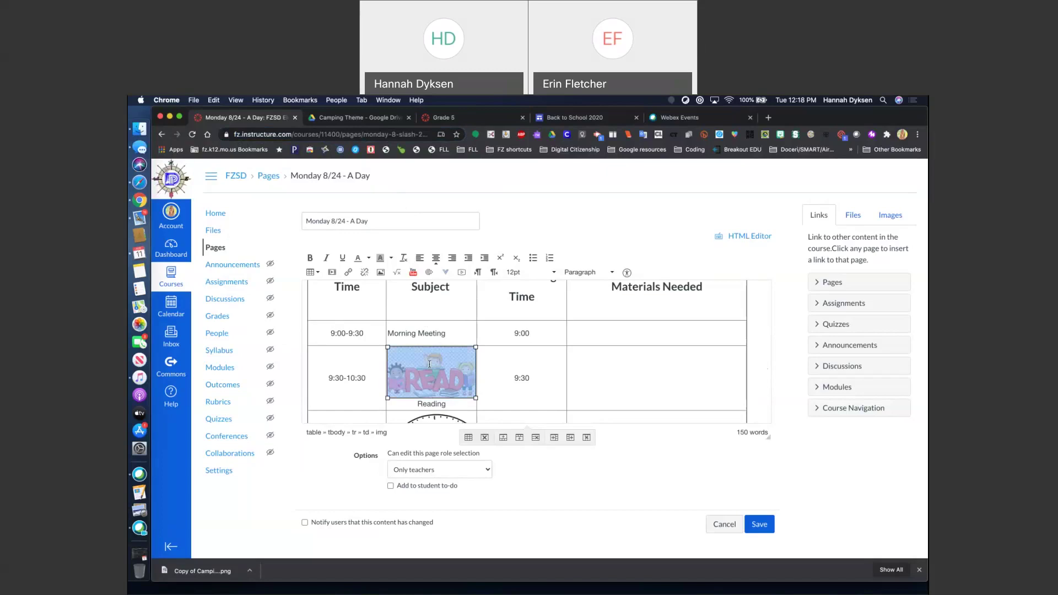
# Review the schedule's subject rows from Reading through PE, including the Home Page link below the table
pyautogui.scroll(-3, 458, 363)
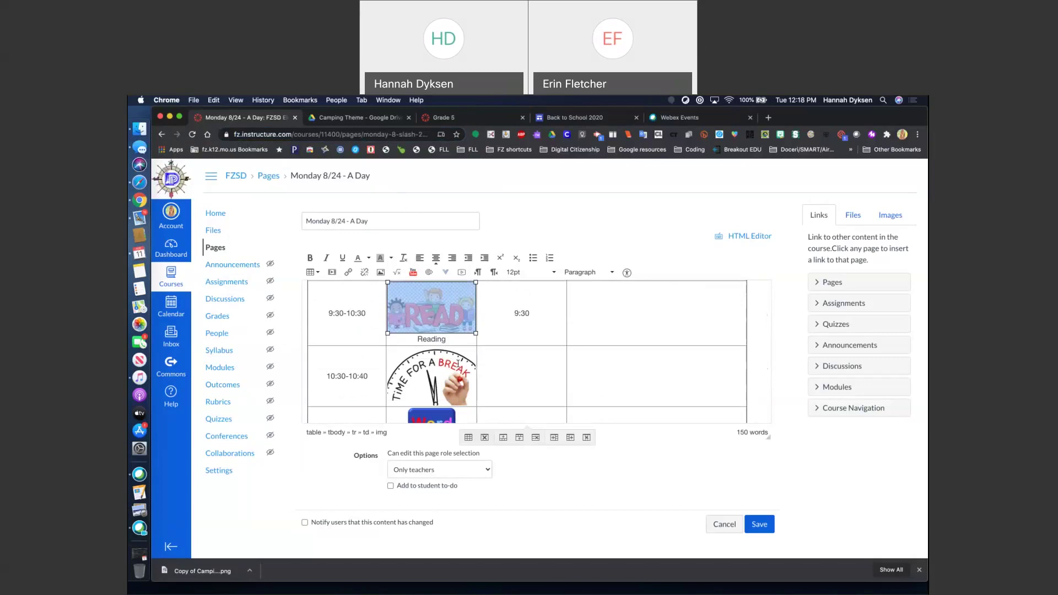
pyautogui.scroll(-2, 457, 363)
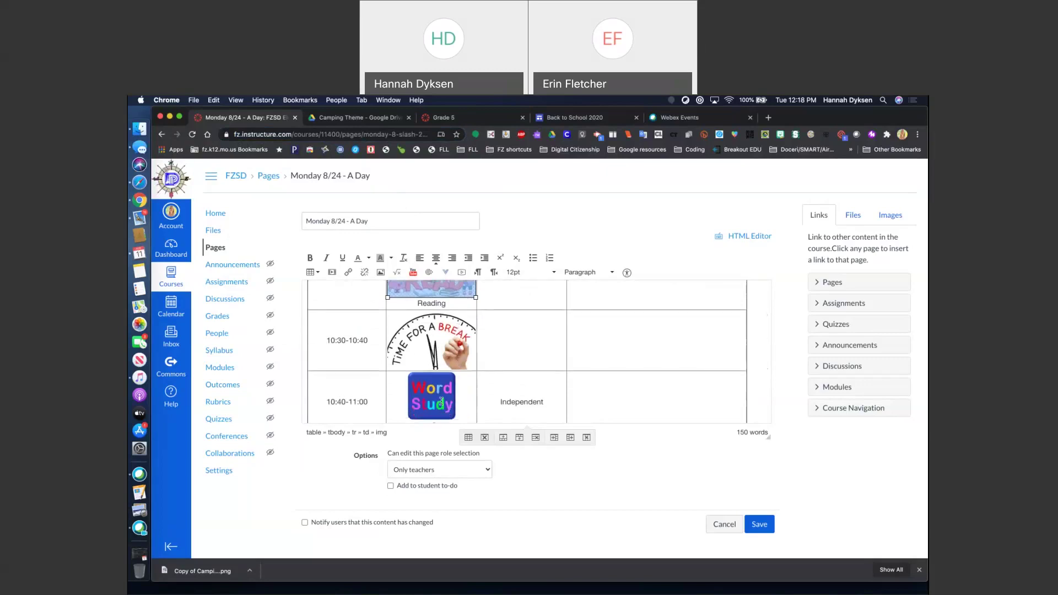
pyautogui.scroll(1, 442, 353)
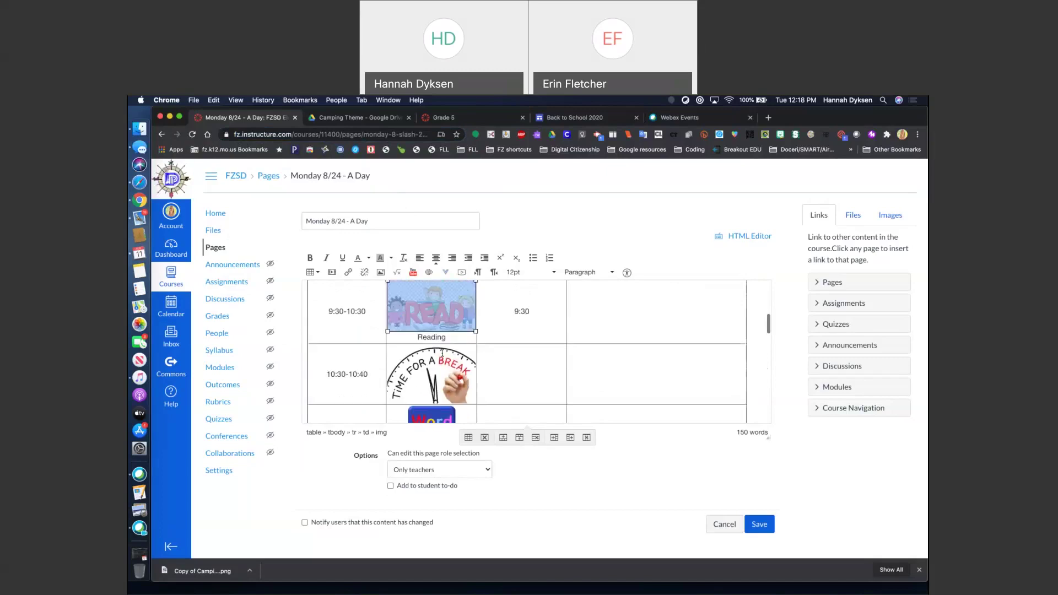
pyautogui.scroll(4, 442, 353)
pyautogui.scroll(-9, 435, 358)
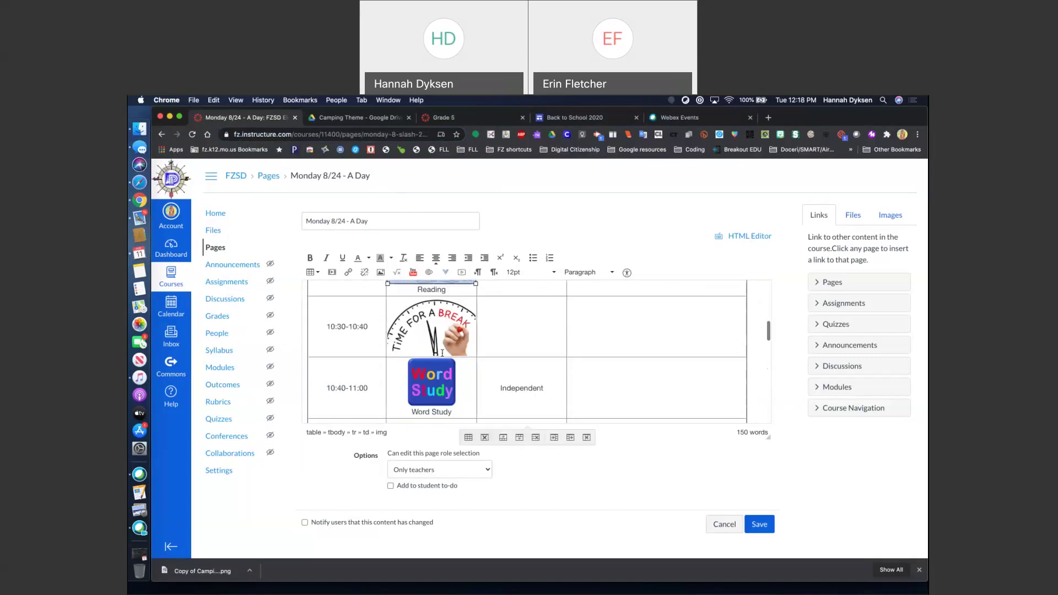
pyautogui.scroll(-20, 438, 358)
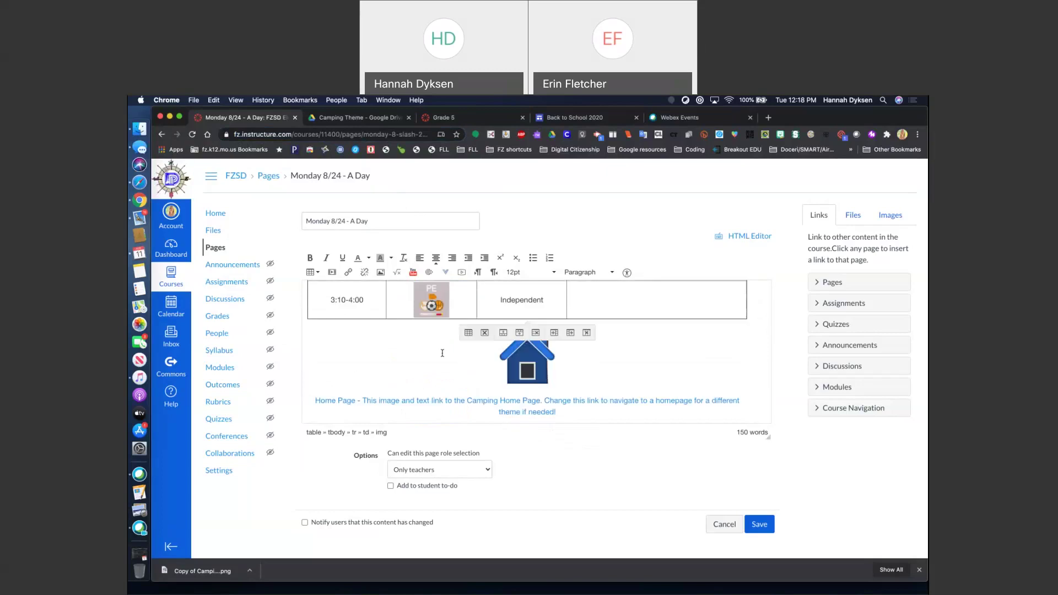
pyautogui.scroll(20, 442, 353)
pyautogui.scroll(-4, 442, 353)
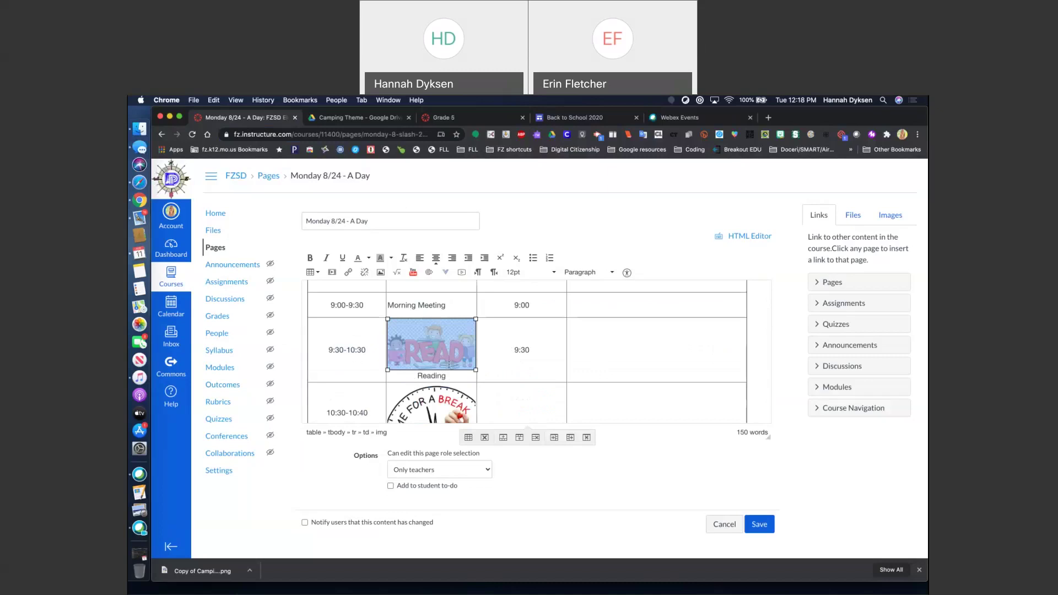
pyautogui.scroll(-3, 448, 364)
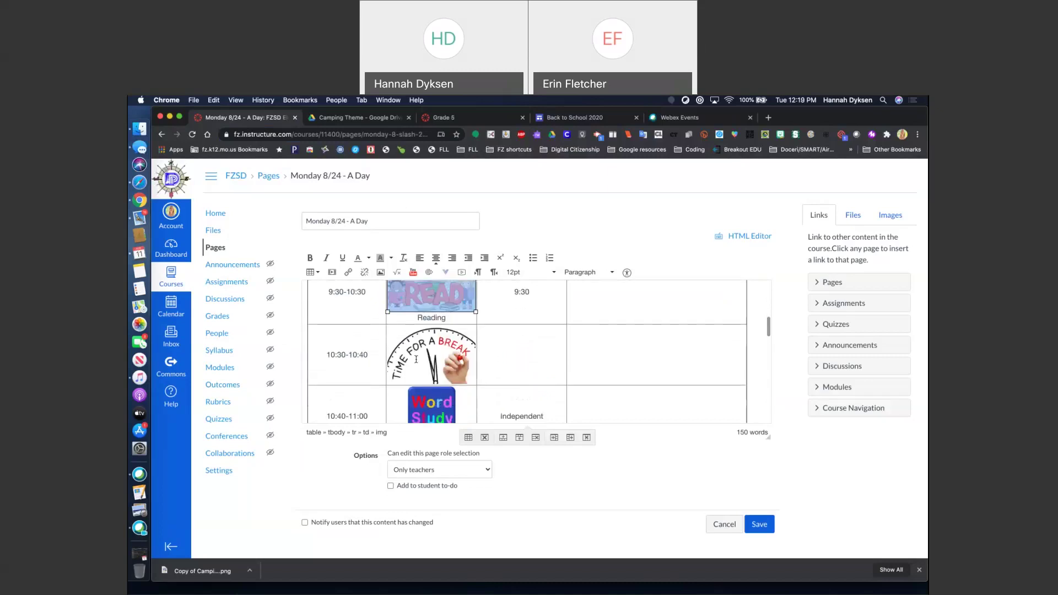
pyautogui.scroll(5, 418, 355)
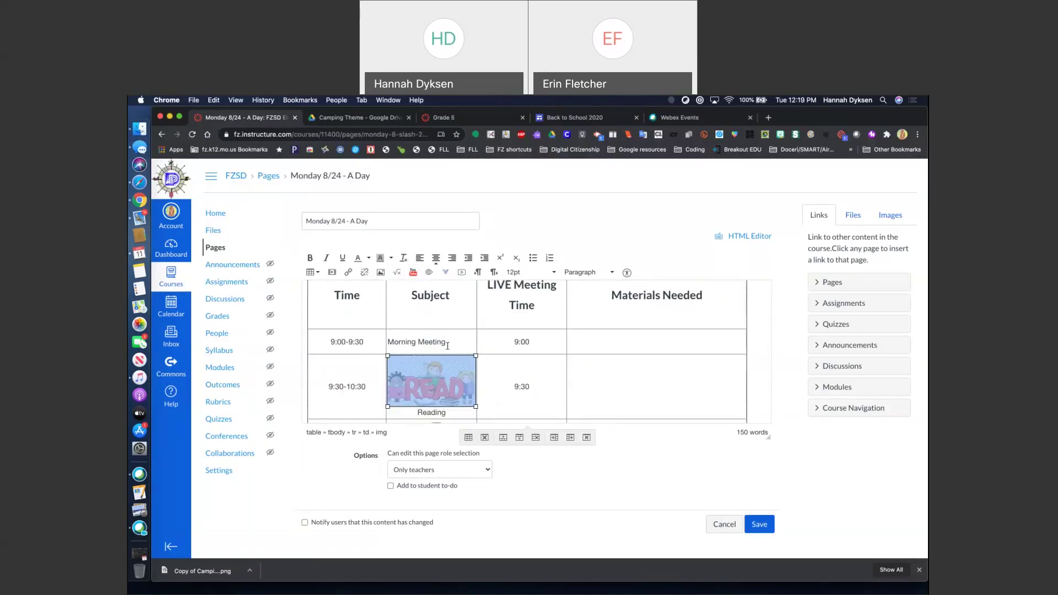
# Examine the Morning Meeting text, the Read icon and the Reading row's Materials Needed cell as places for links and notes
pyautogui.click(447, 343)
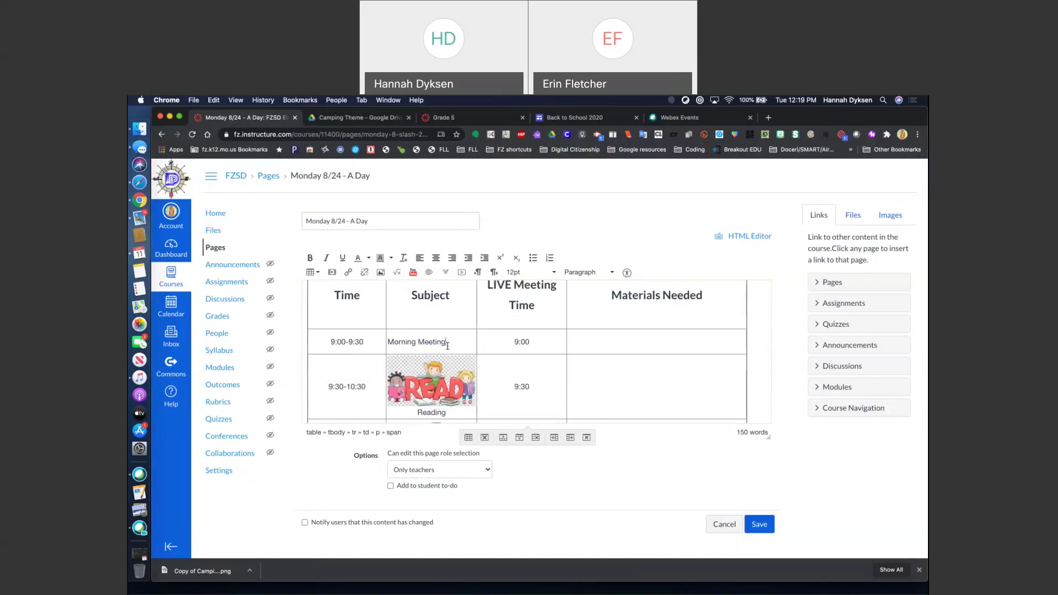
pyautogui.scroll(-3, 447, 345)
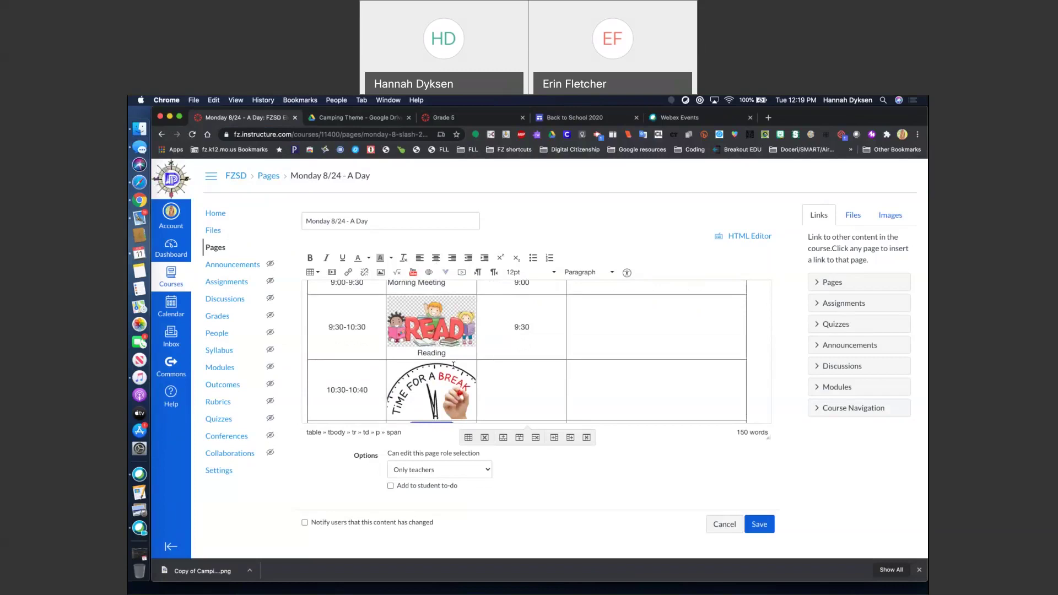
pyautogui.click(449, 319)
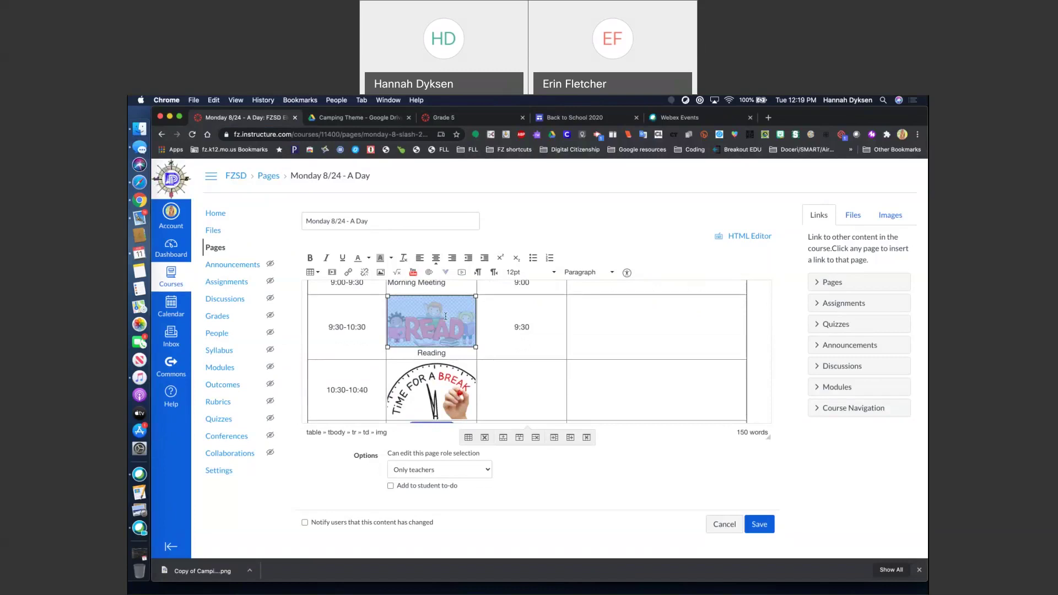
pyautogui.scroll(1, 446, 316)
pyautogui.click(619, 311)
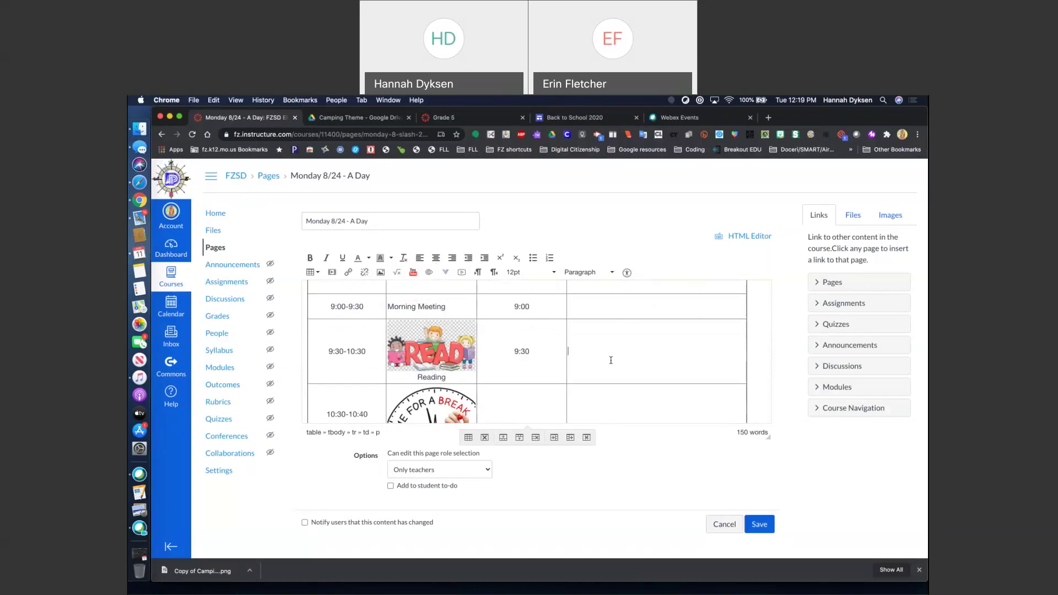
pyautogui.click(442, 353)
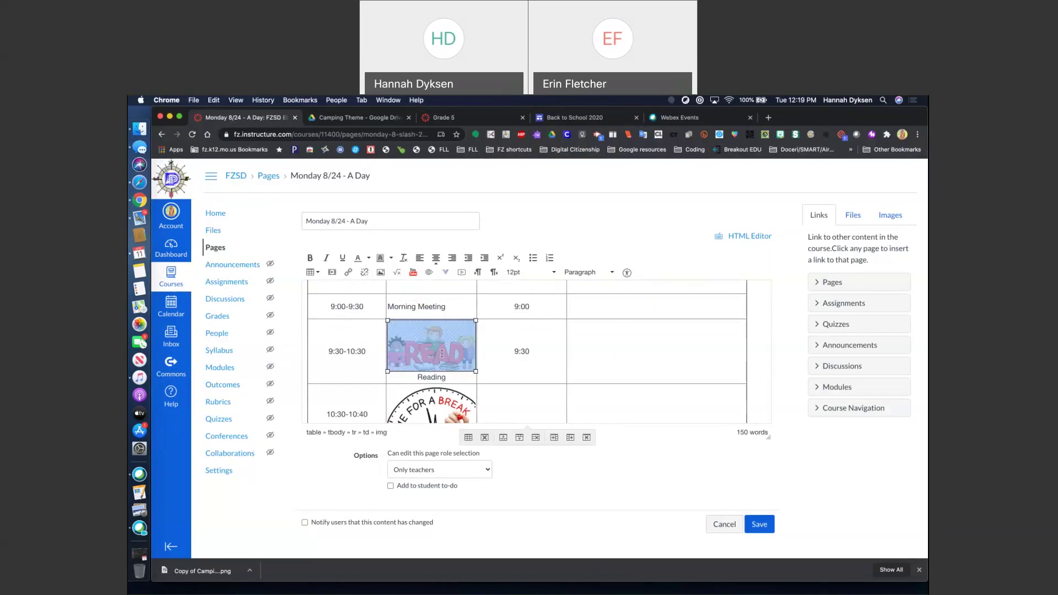
pyautogui.scroll(5, 441, 353)
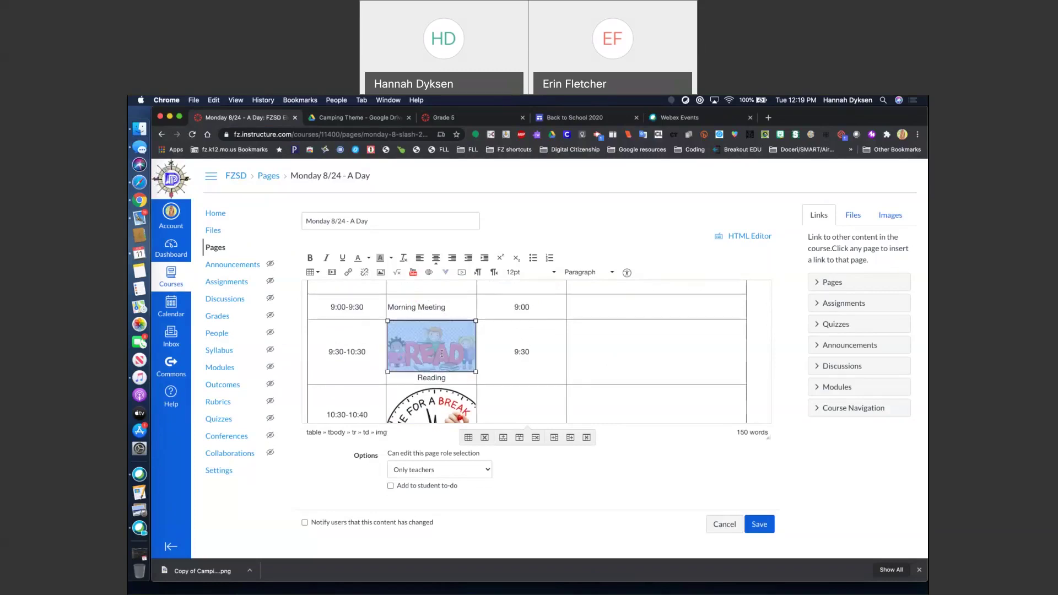
# Leave the Monday page editor without saving, and open "[Template] Teacher Home Page - Camping Theme-Newest" from the course page list at its weekday buttons
pyautogui.click(721, 526)
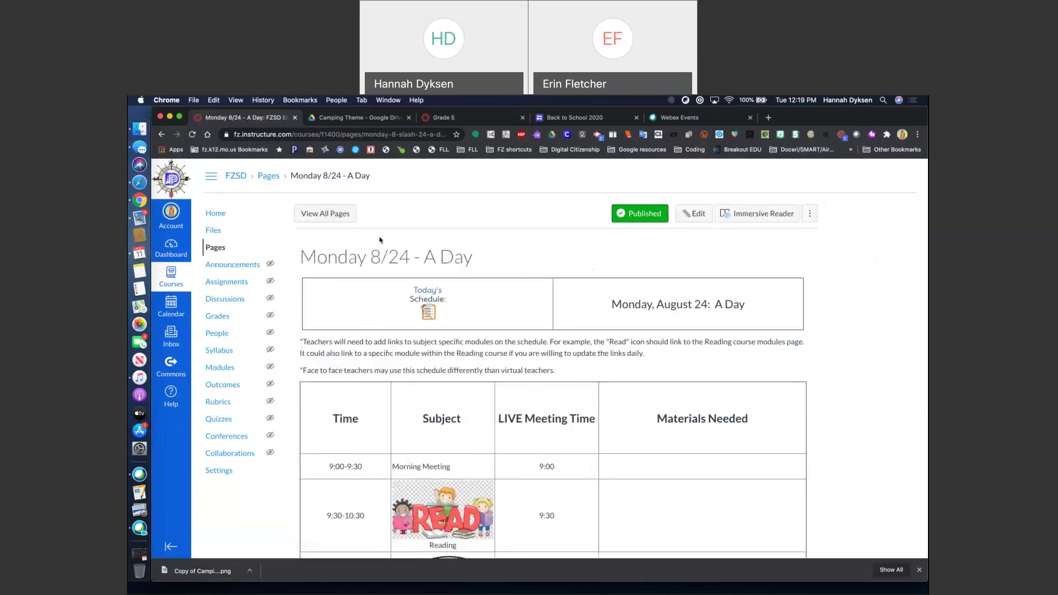
pyautogui.click(216, 214)
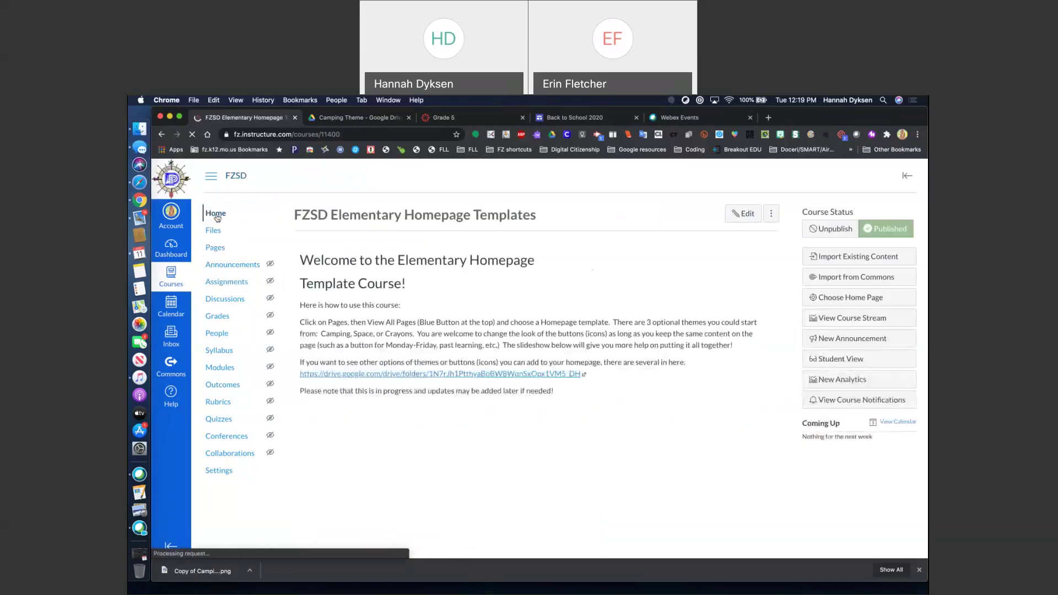
pyautogui.click(216, 247)
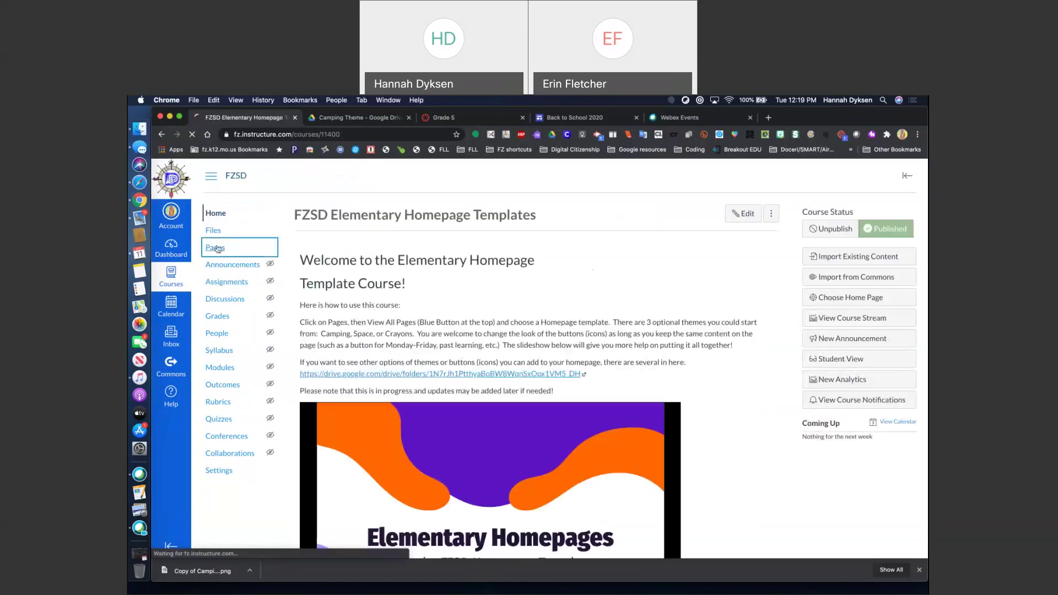
pyautogui.click(323, 213)
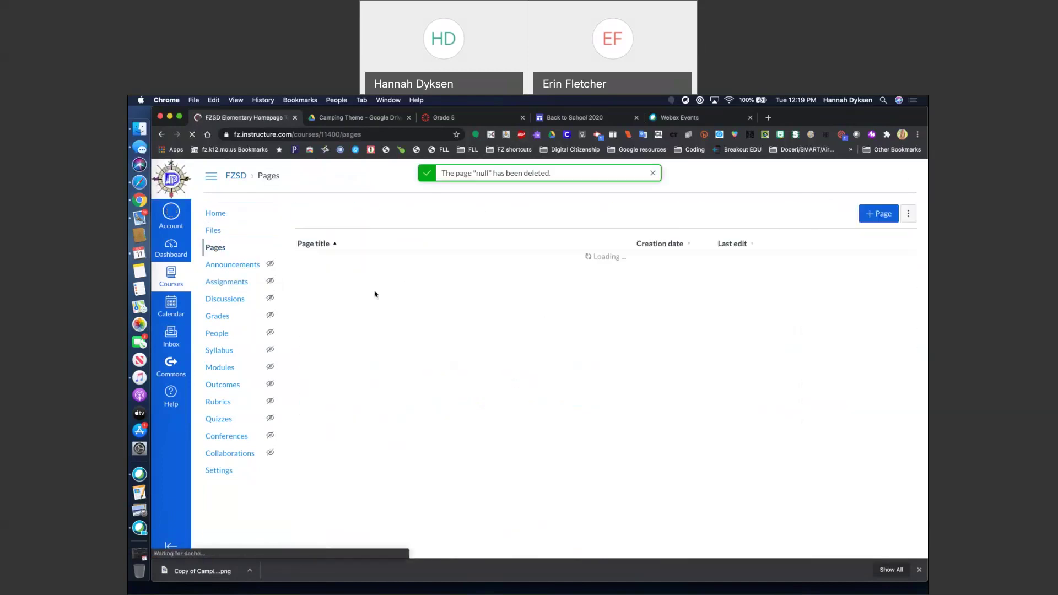
pyautogui.click(395, 264)
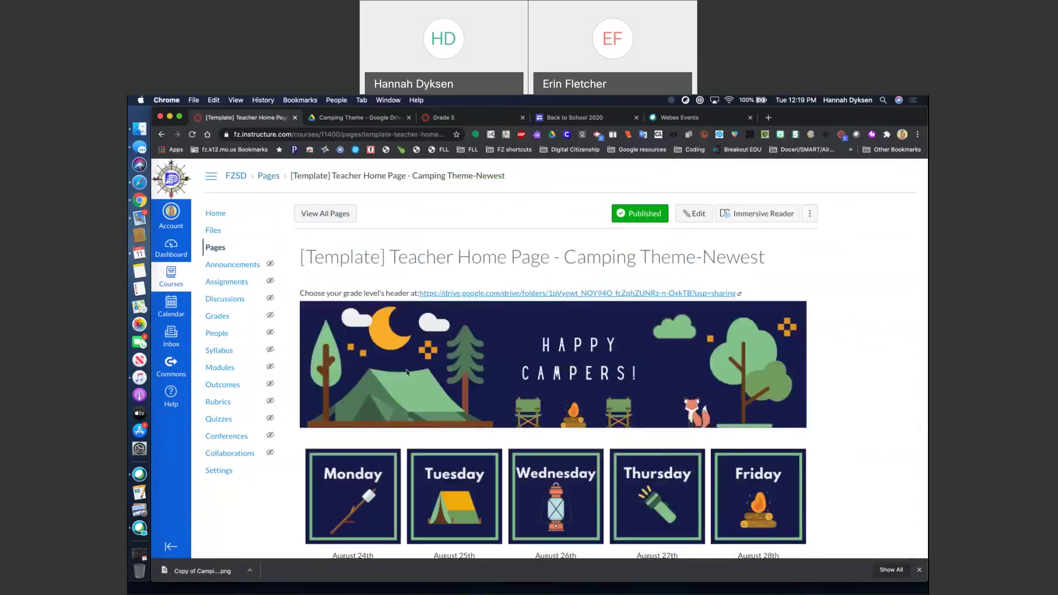
pyautogui.scroll(-2, 406, 372)
pyautogui.scroll(-2, 361, 388)
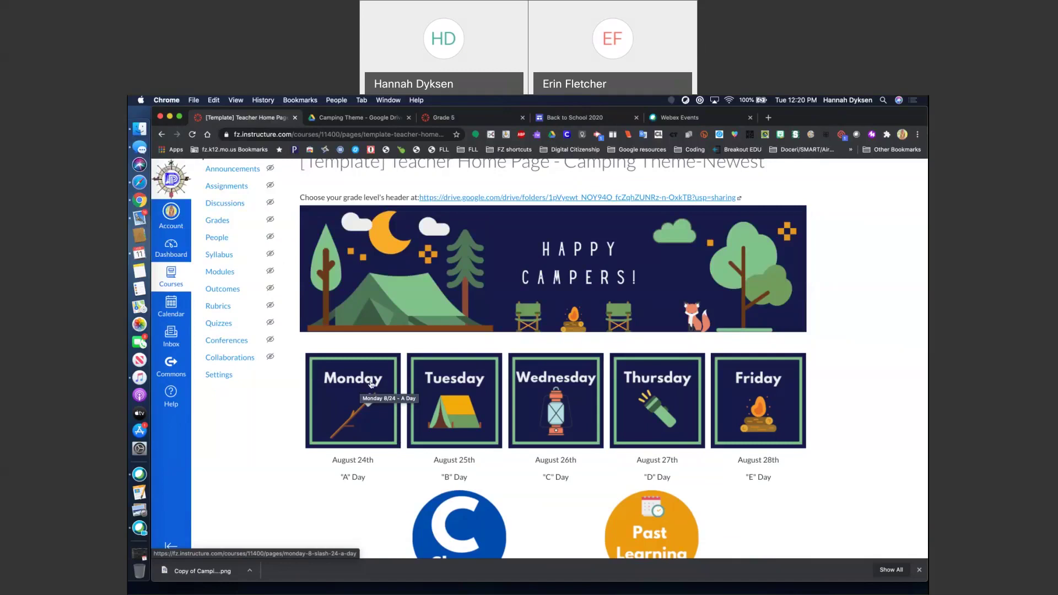
# Open the Monday 8/24 - A Day page from the homepage's Monday button and skim its daily schedule from start to end
pyautogui.scroll(-1, 368, 398)
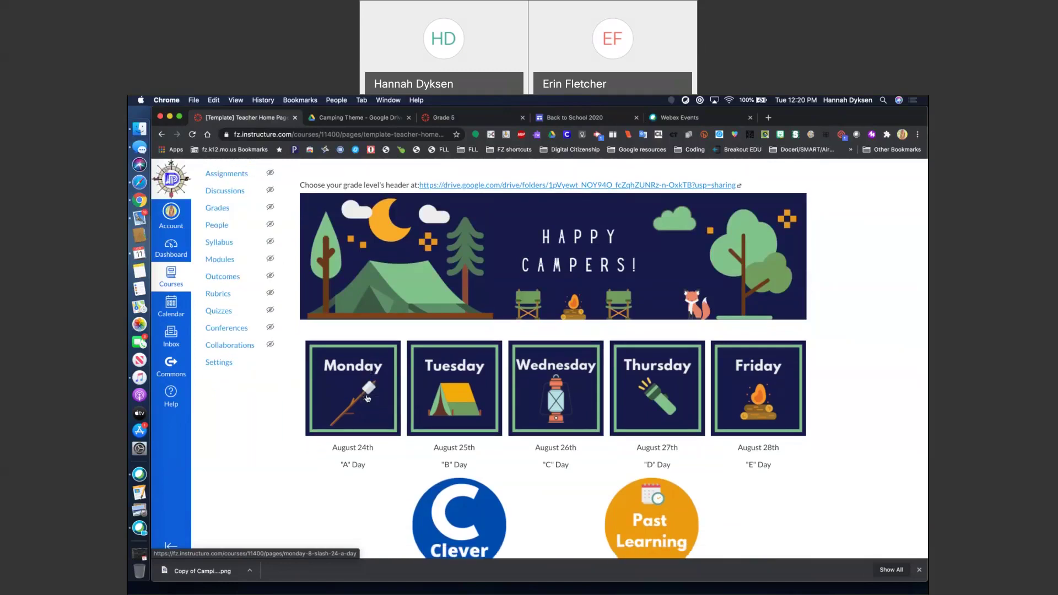
pyautogui.click(367, 386)
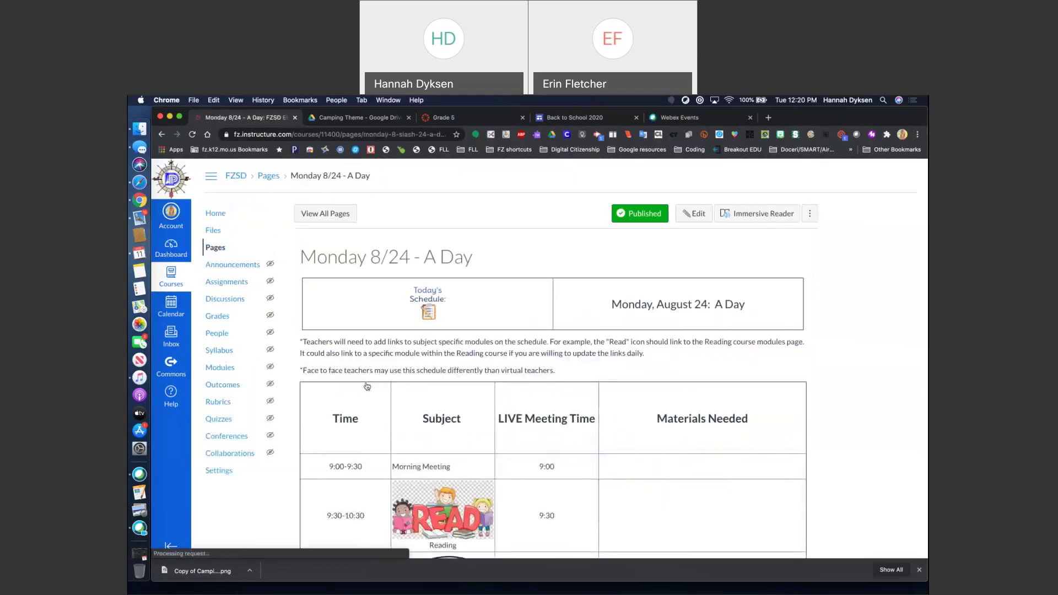
pyautogui.scroll(-3, 397, 405)
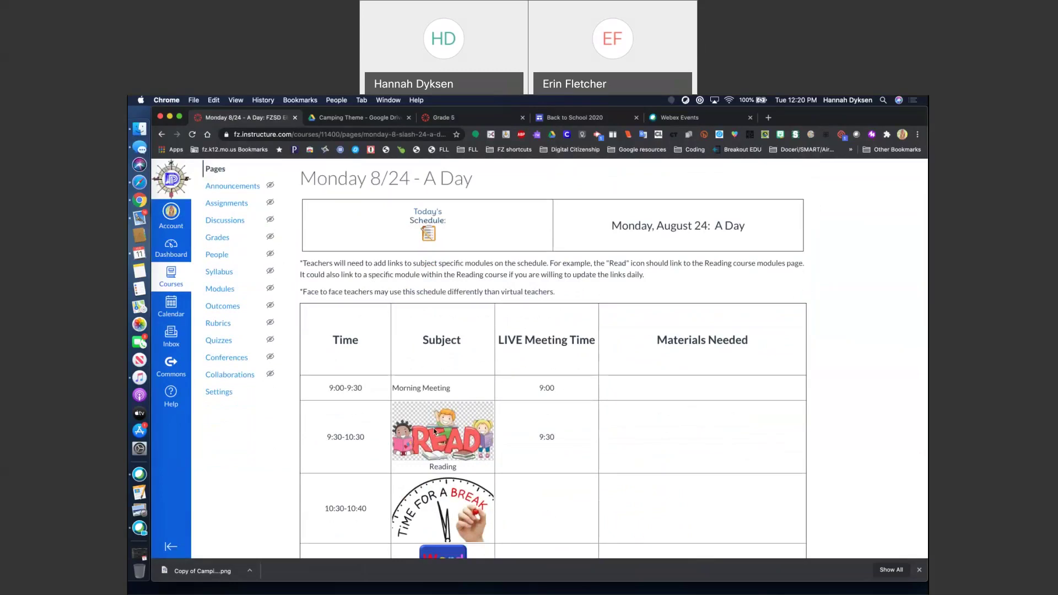
pyautogui.scroll(-5, 435, 430)
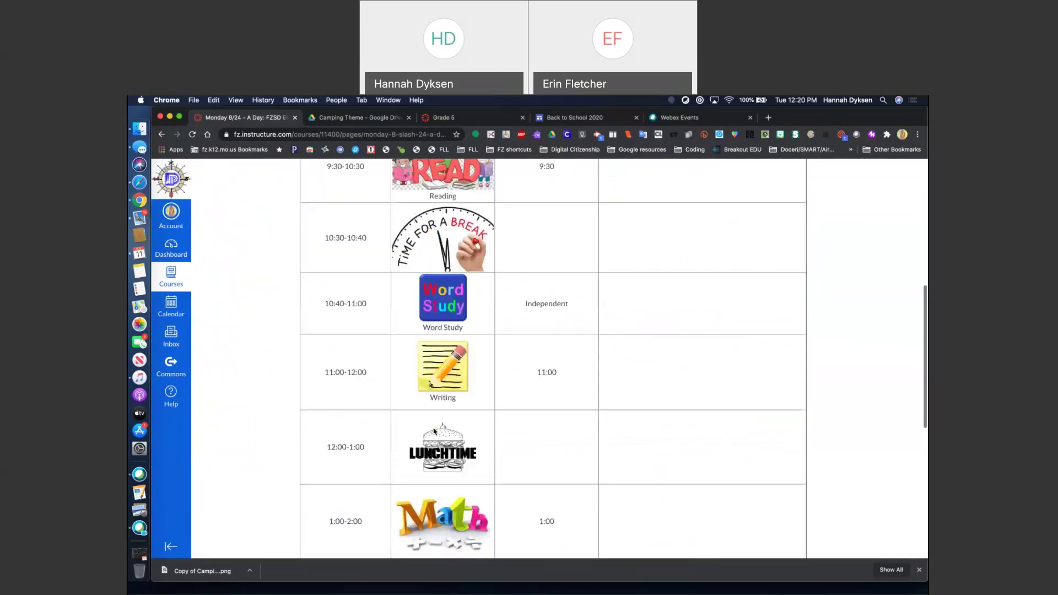
pyautogui.scroll(-10, 434, 430)
pyautogui.scroll(15, 434, 432)
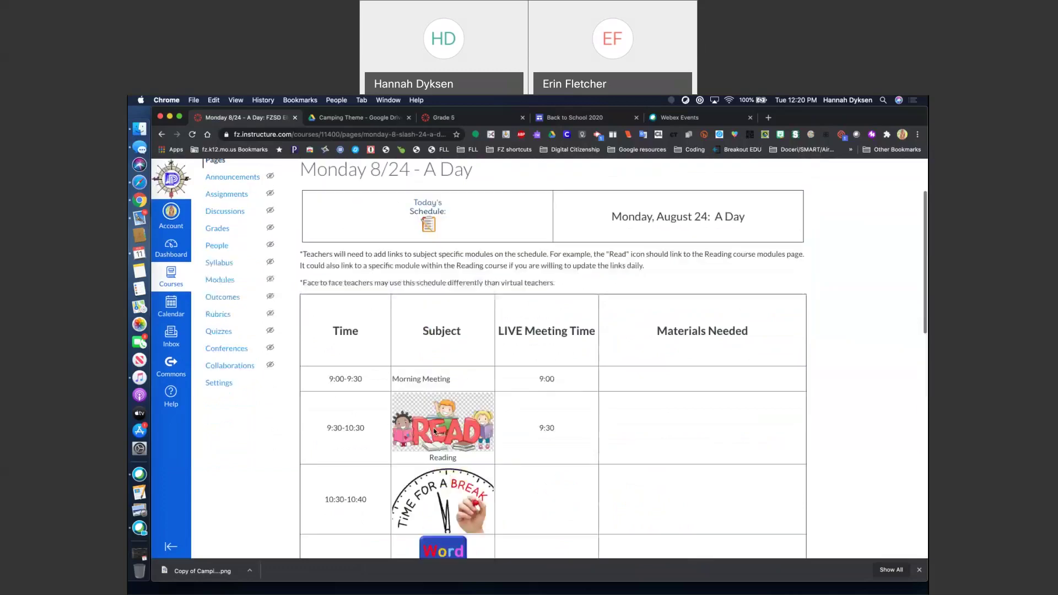
pyautogui.scroll(-10, 435, 431)
pyautogui.scroll(2, 434, 431)
pyautogui.scroll(12, 434, 428)
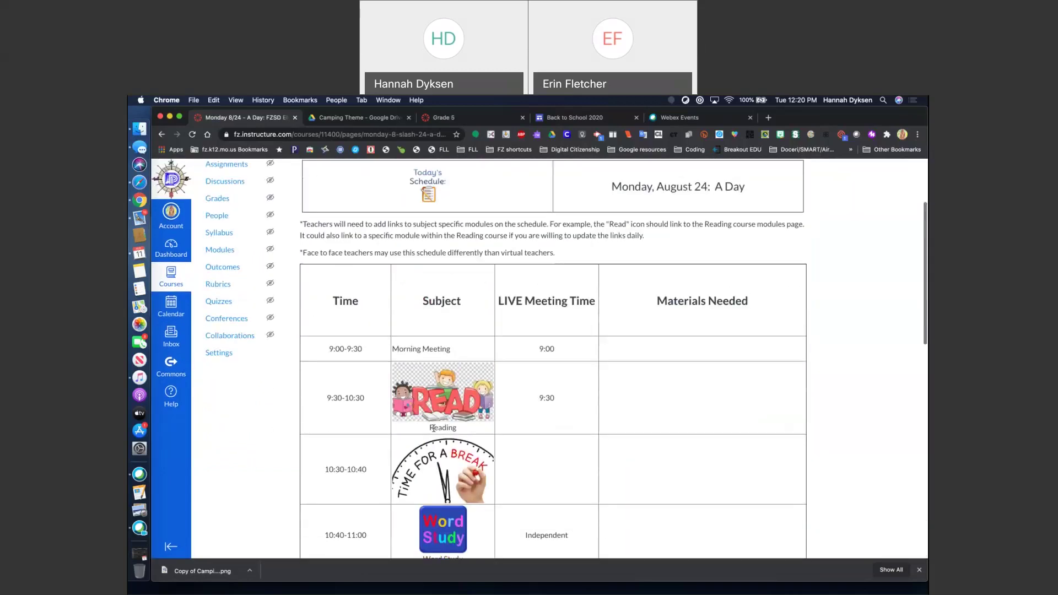
# Review the Monday schedule rows from Morning Meeting through PE, ending at the house icon and Home Page link
pyautogui.scroll(-1, 433, 428)
pyautogui.scroll(-1, 433, 428)
pyautogui.scroll(-1, 434, 428)
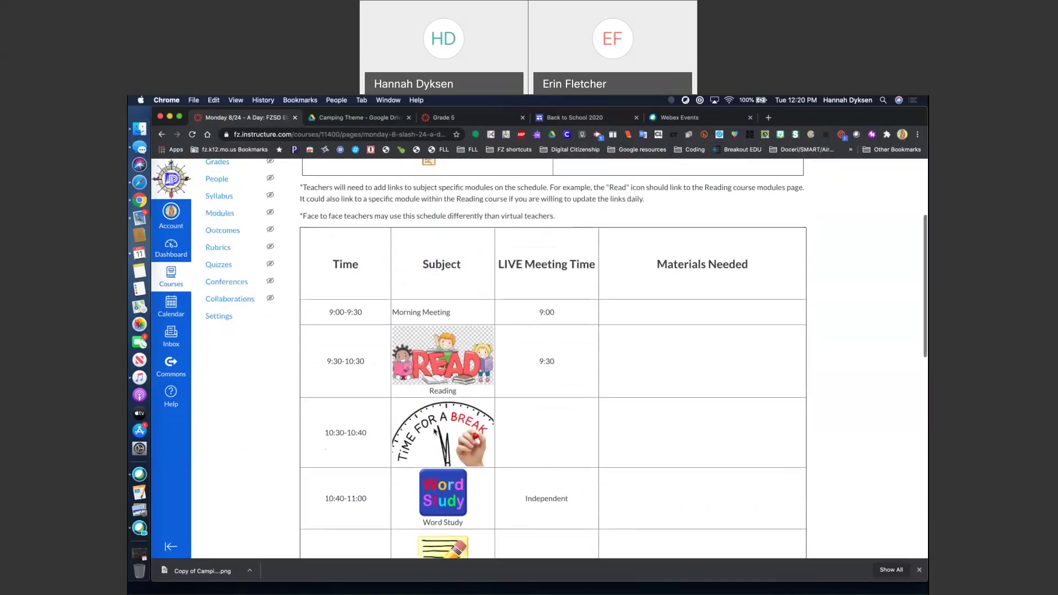
pyautogui.scroll(-5, 434, 430)
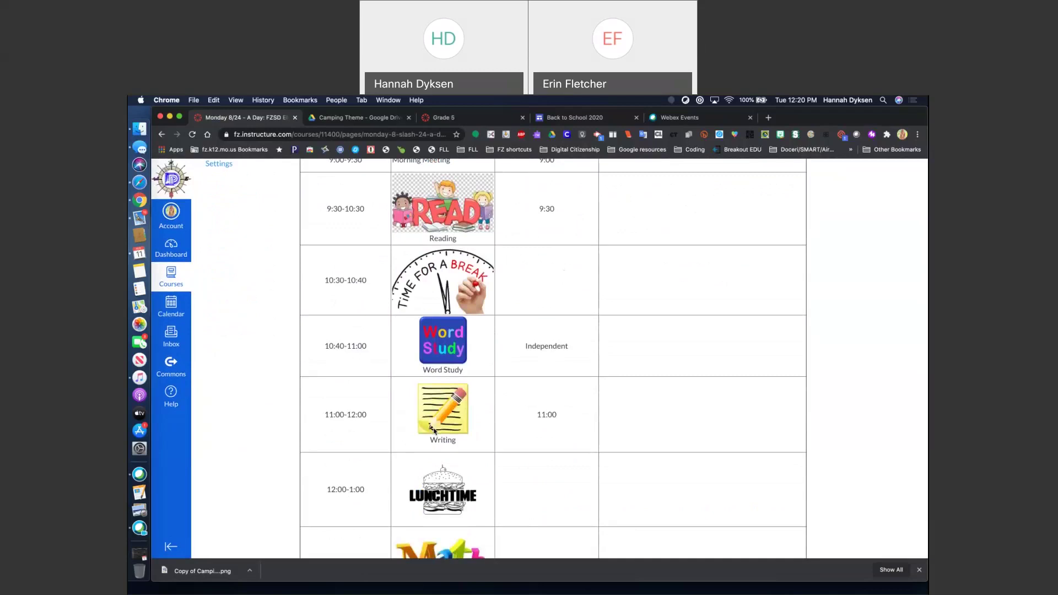
pyautogui.scroll(-1, 433, 430)
pyautogui.scroll(-4, 434, 430)
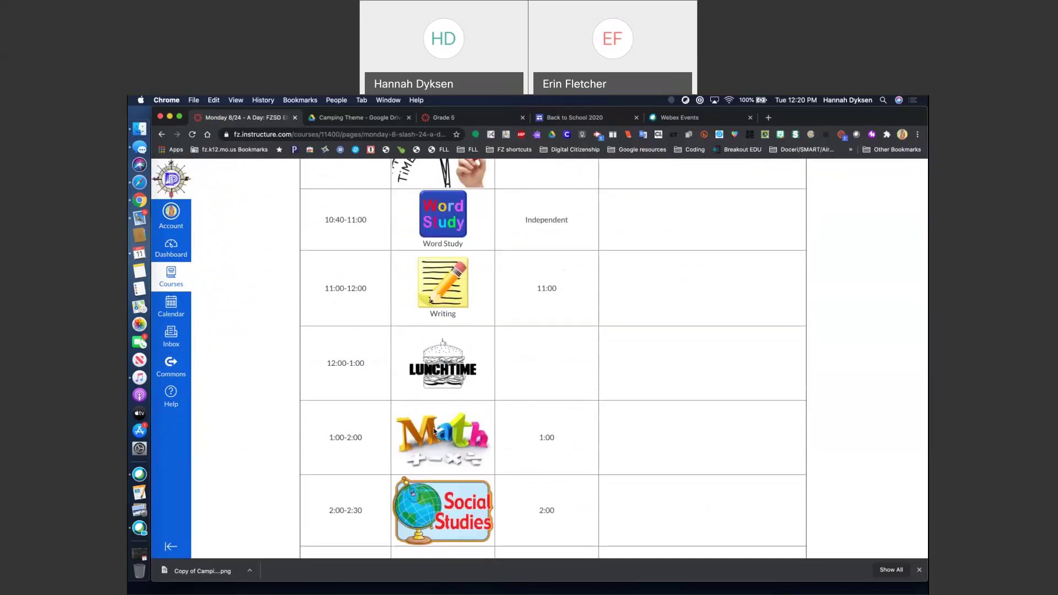
pyautogui.scroll(-8, 434, 431)
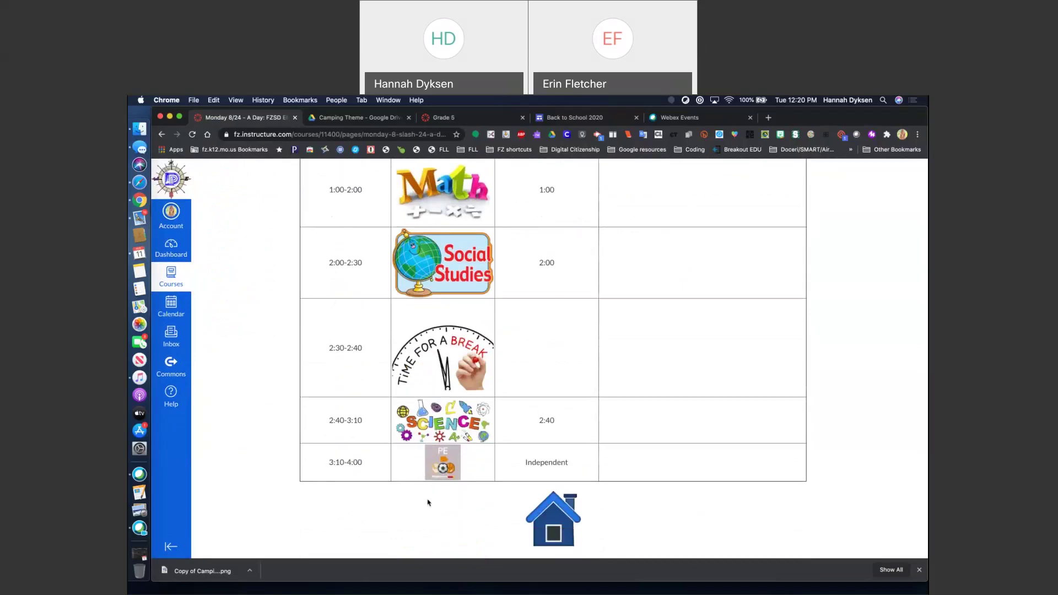
pyautogui.scroll(-1, 428, 503)
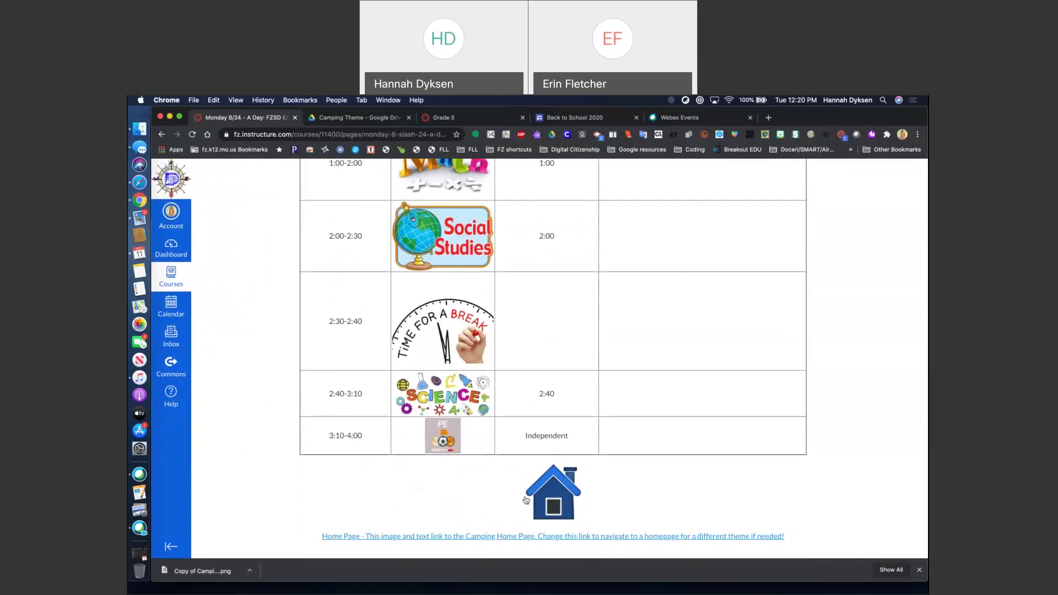
# Test the navigation loop: house icon to the Camping homepage, Monday button to the schedule, and house icon to the homepage again
pyautogui.click(564, 495)
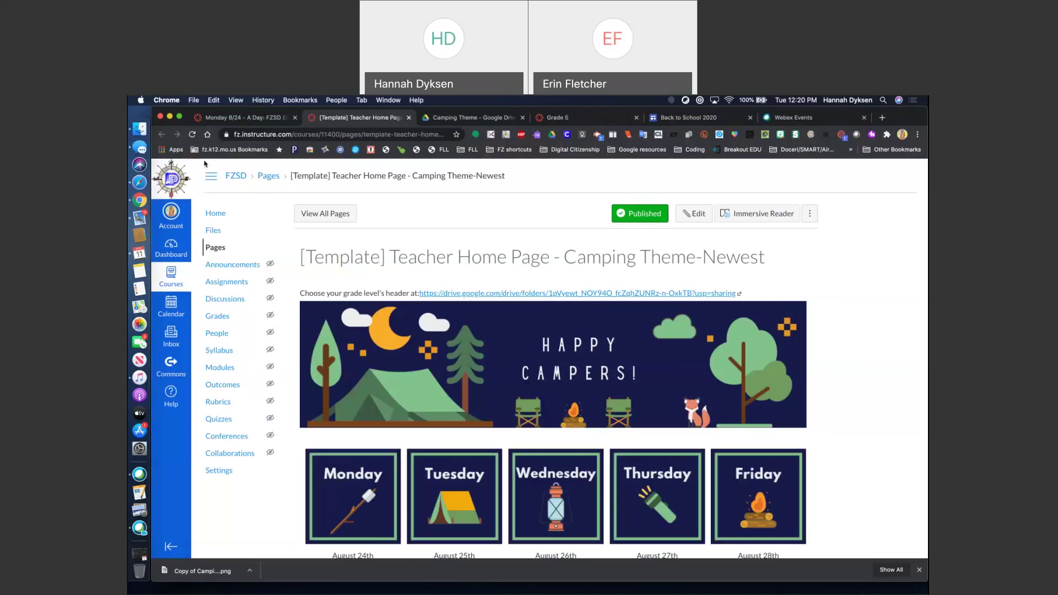
pyautogui.click(355, 468)
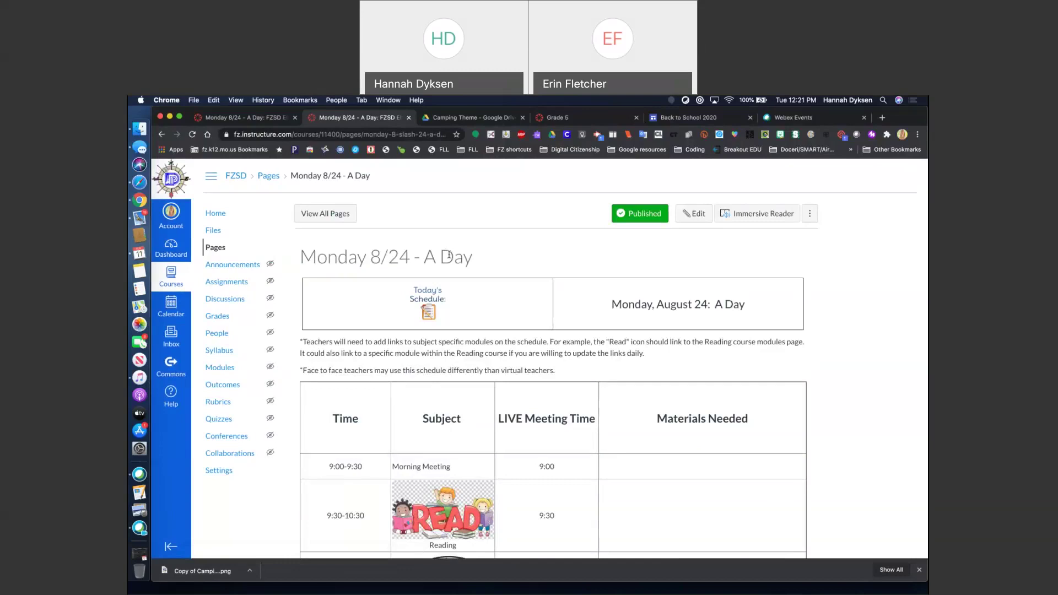
pyautogui.scroll(-15, 421, 348)
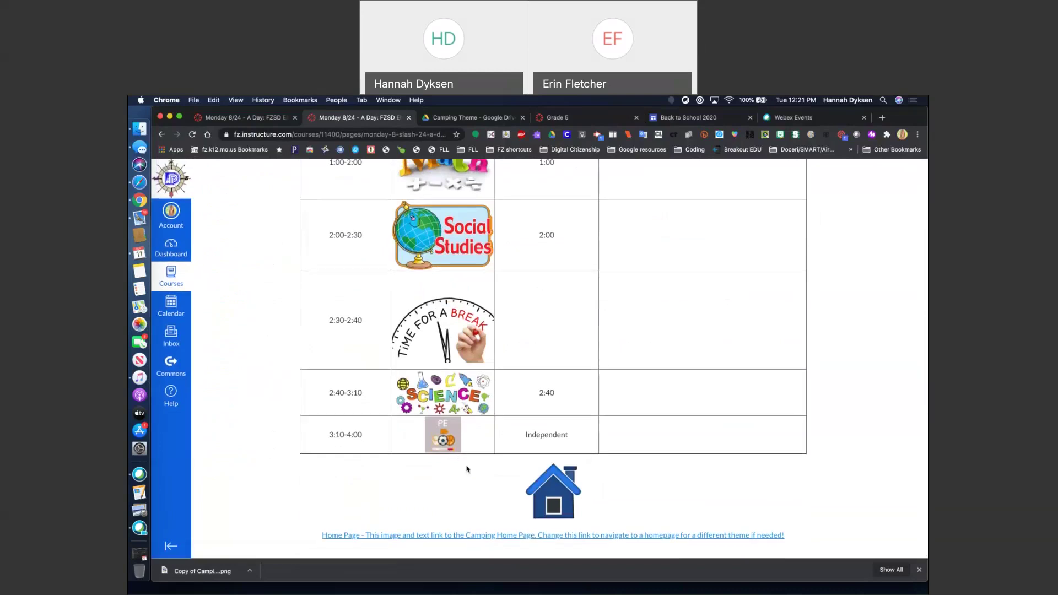
pyautogui.click(558, 502)
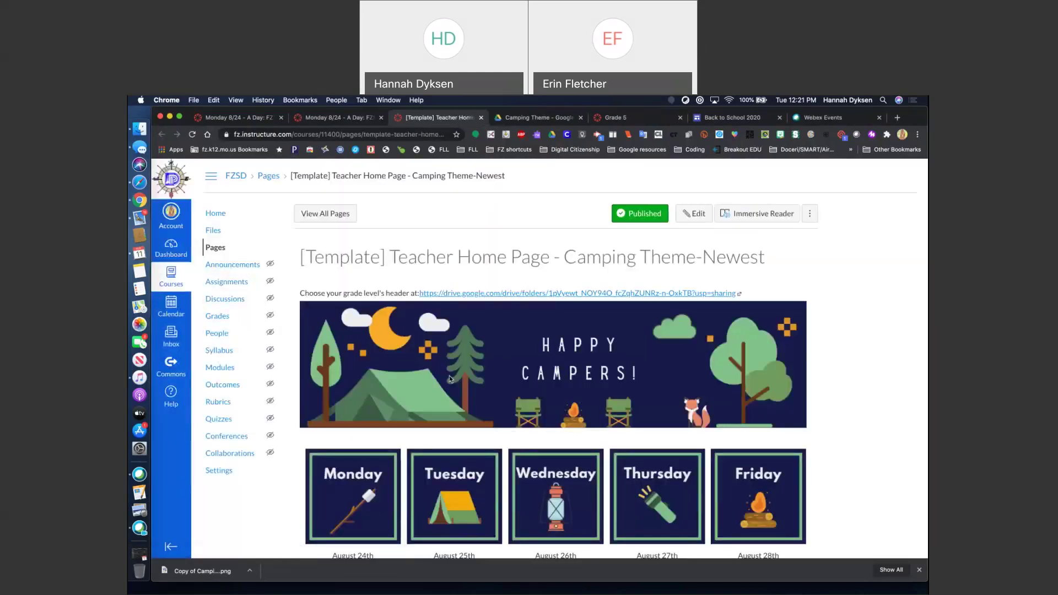
# Look over the Camping homepage buttons, and open the Tuesday 8/25 - B Day page to skim its schedule
pyautogui.scroll(-3, 450, 379)
pyautogui.scroll(-3, 450, 379)
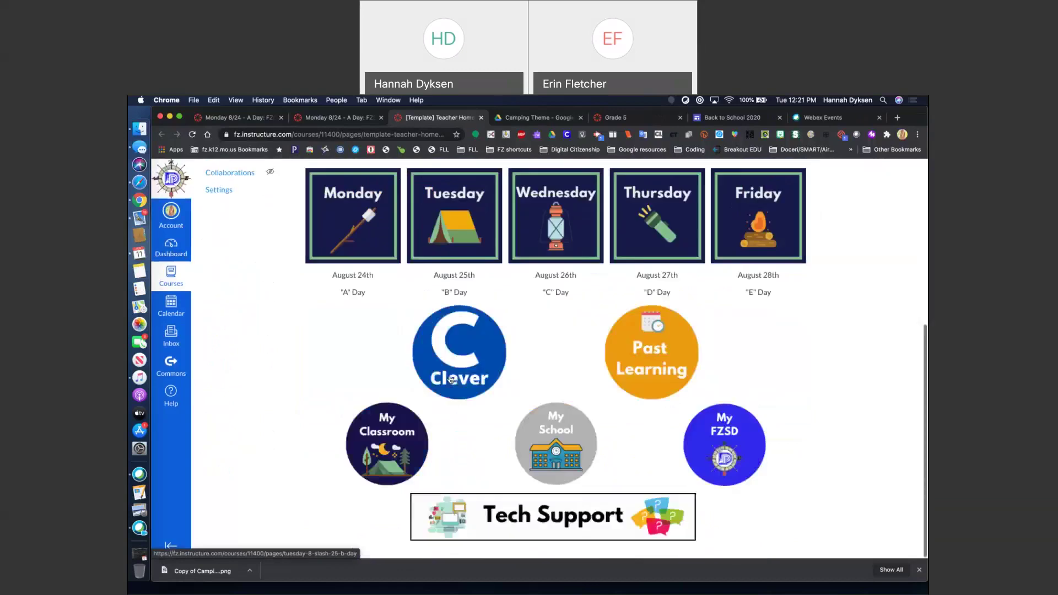
pyautogui.scroll(8, 473, 308)
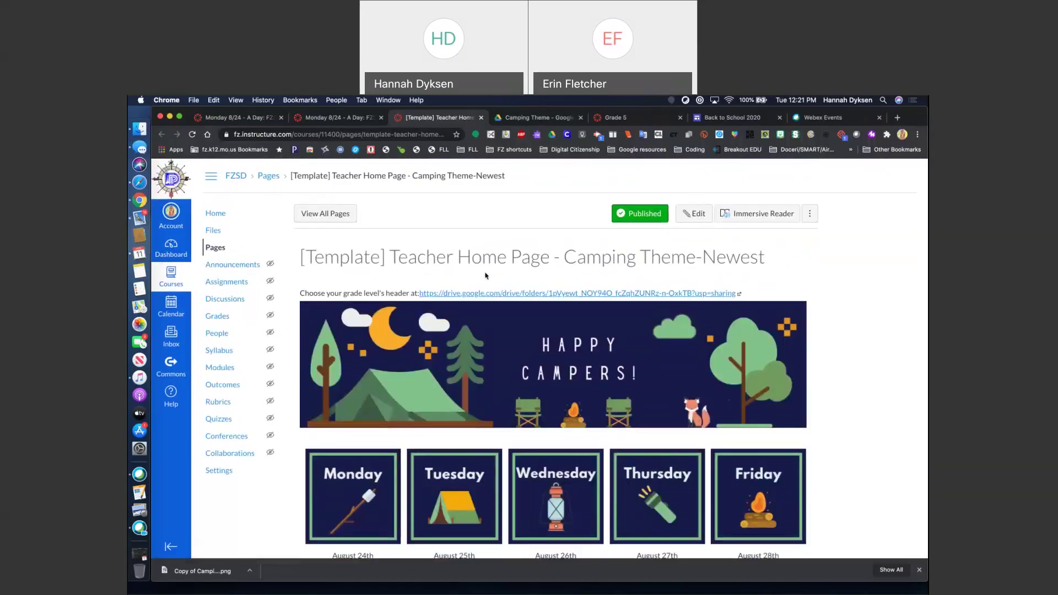
pyautogui.scroll(-3, 486, 276)
pyautogui.click(488, 353)
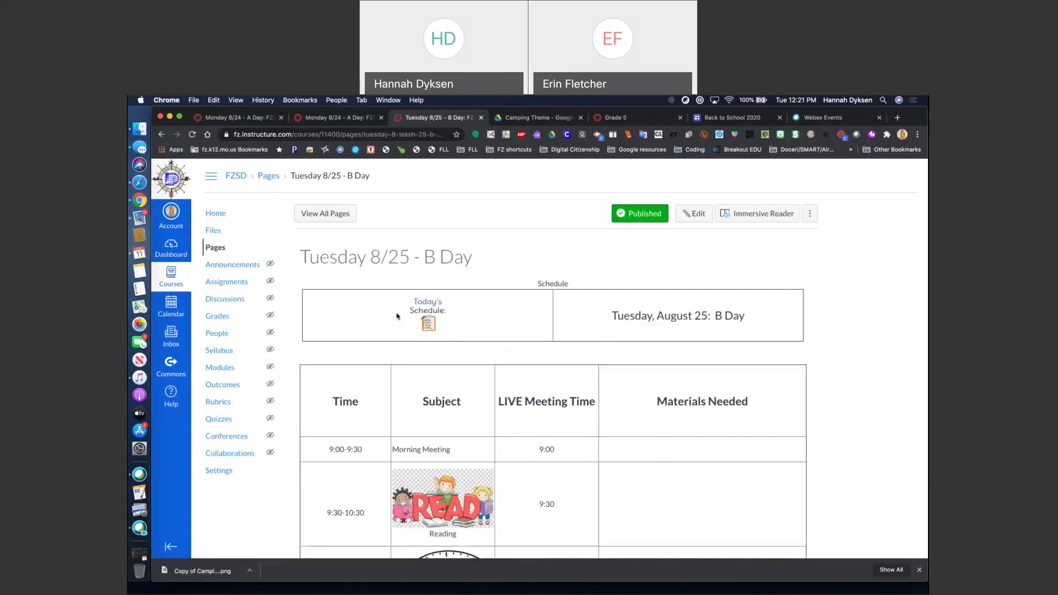
pyautogui.scroll(-15, 397, 315)
pyautogui.scroll(15, 397, 314)
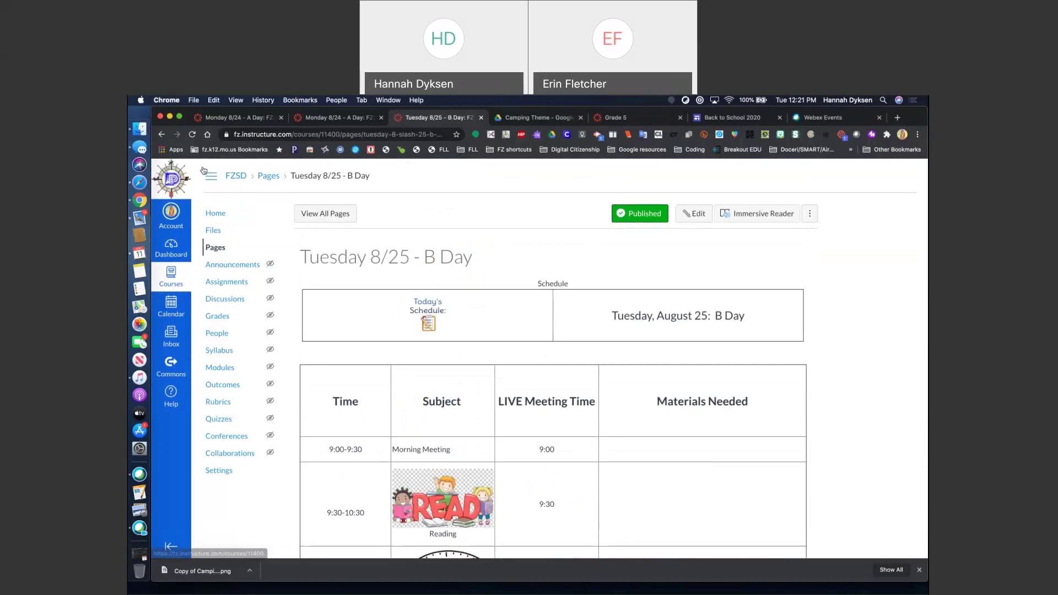
# Return from the Tuesday page to the Camping homepage and follow its Clever button to the Clever Homeroom
pyautogui.click(161, 134)
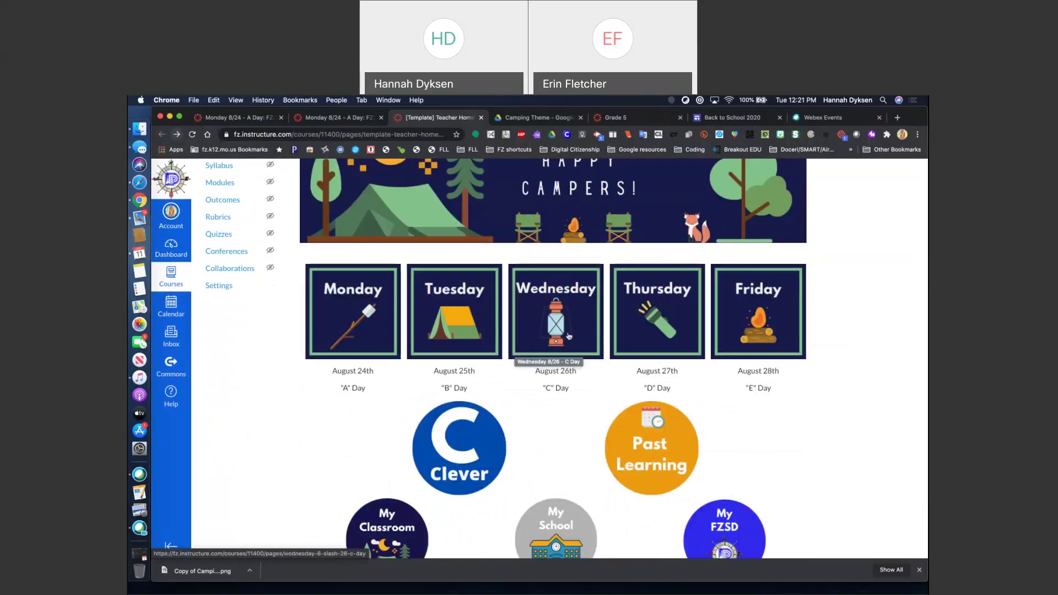
pyautogui.scroll(-2, 559, 418)
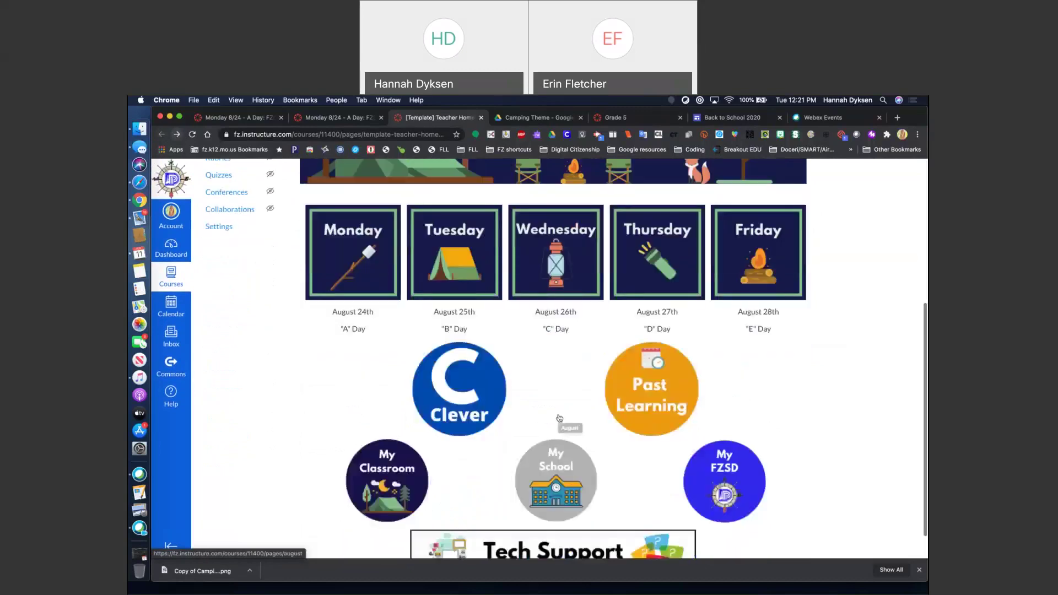
pyautogui.click(454, 390)
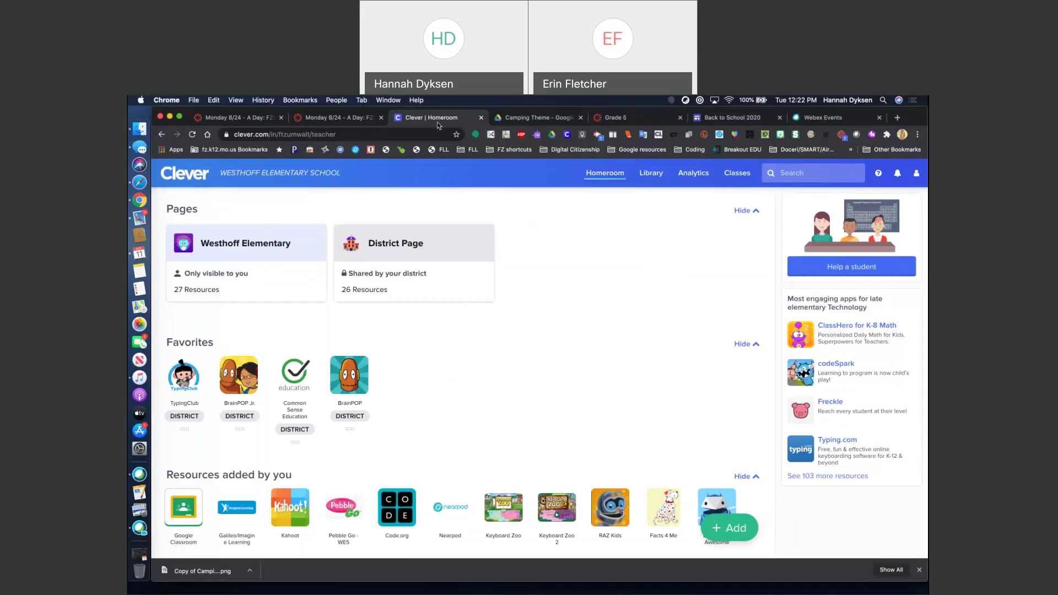
pyautogui.click(161, 135)
pyautogui.click(337, 117)
pyautogui.click(418, 119)
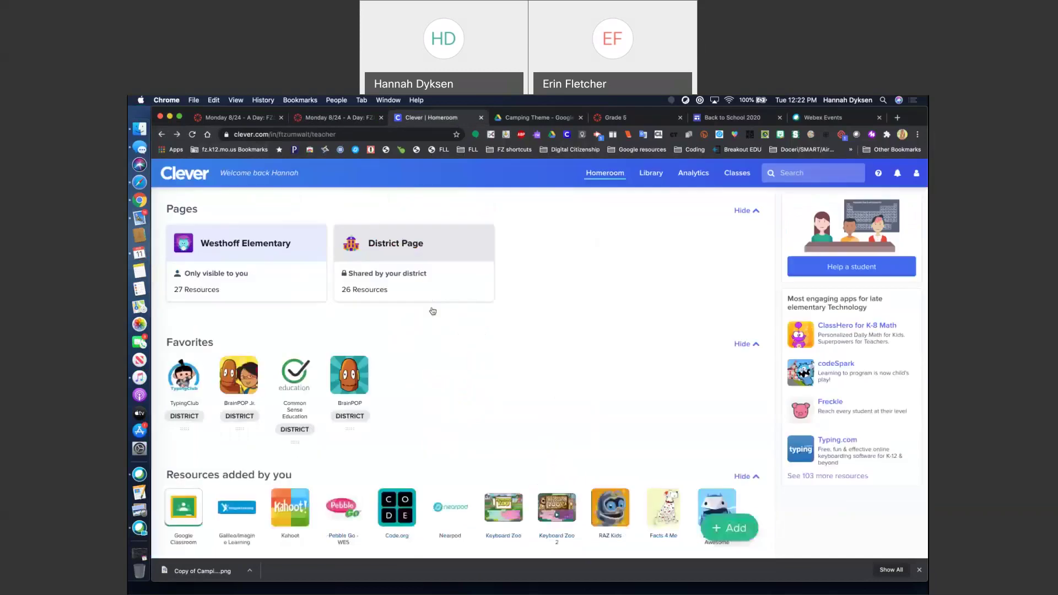
# Examine the Clever Homeroom's Favorites, Resources added by you and the District Page card
pyautogui.scroll(-3, 433, 311)
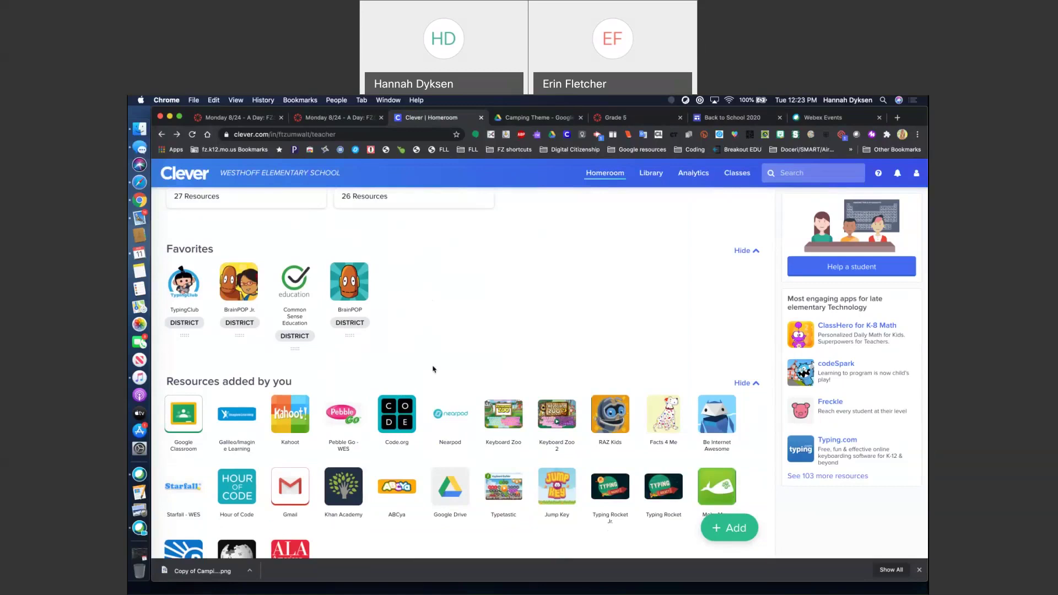
pyautogui.scroll(-2, 433, 369)
pyautogui.scroll(2, 447, 494)
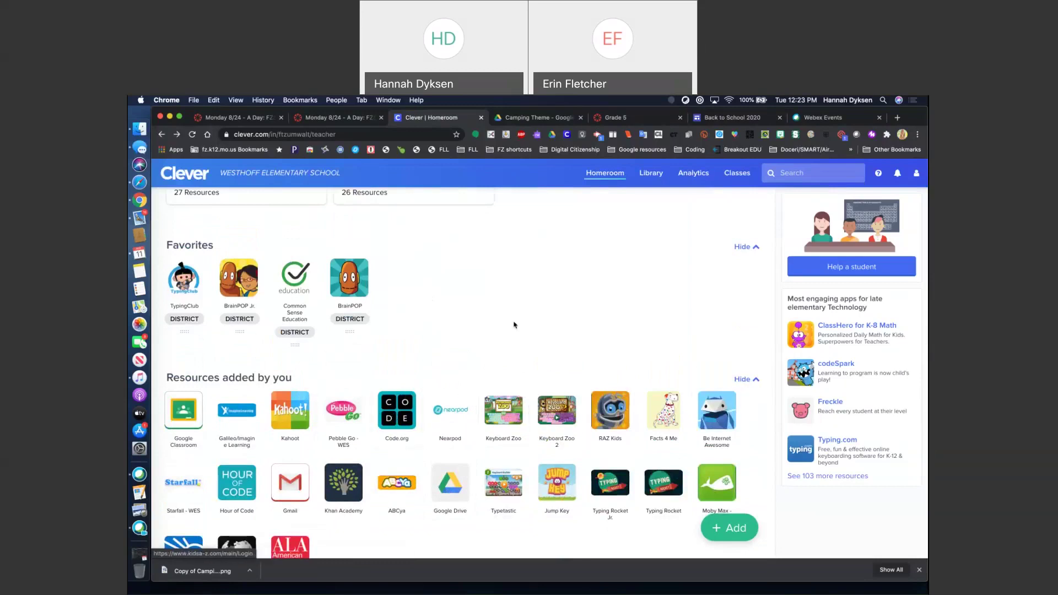
pyautogui.scroll(2, 513, 325)
pyautogui.scroll(1, 514, 325)
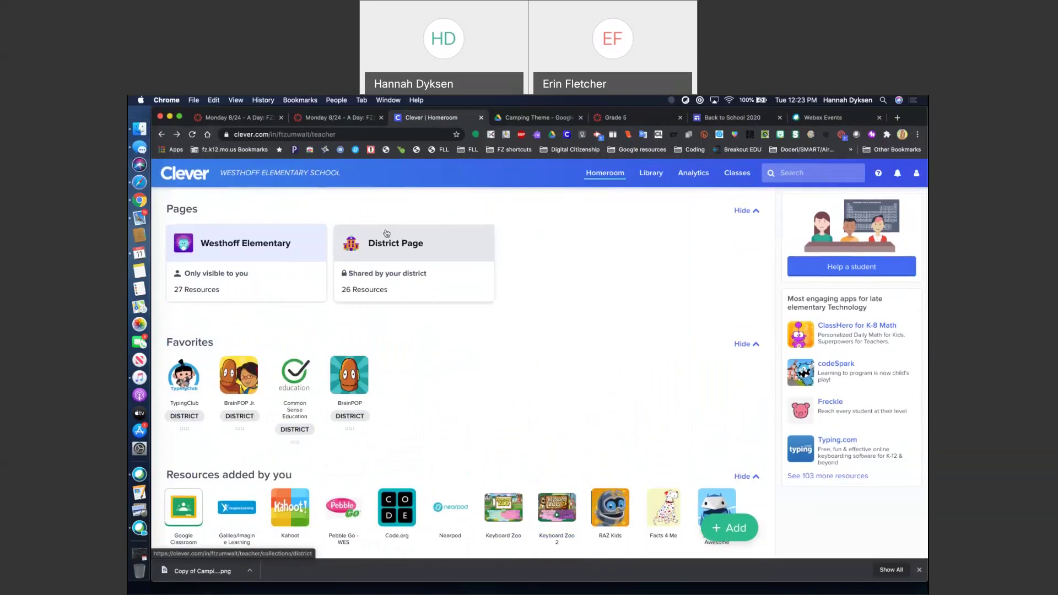
# Switch from Clever back to the Canvas Monday 8/24 - A Day page and skim its schedule
pyautogui.click(347, 118)
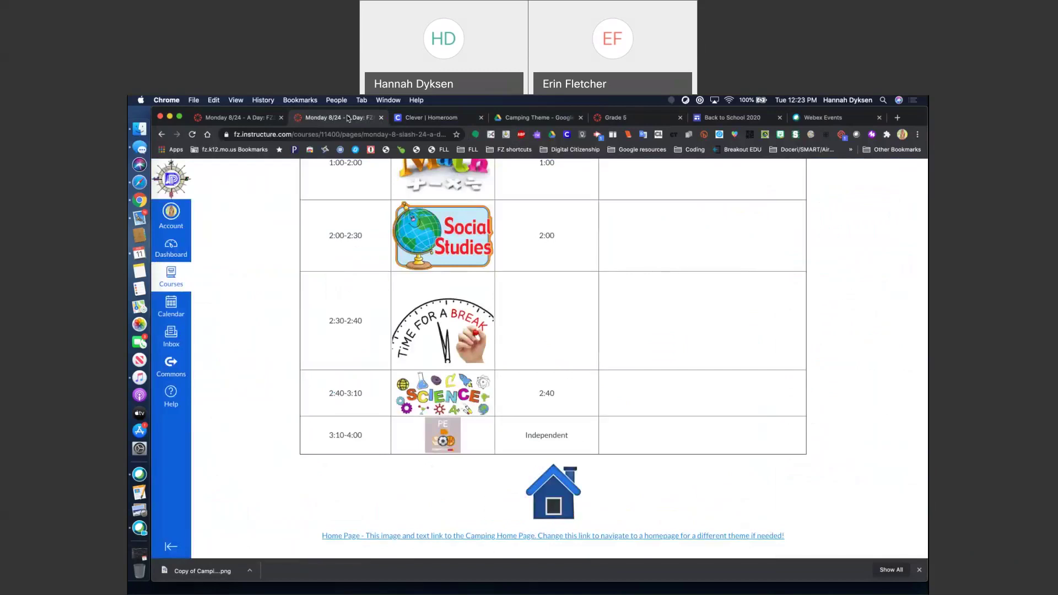
pyautogui.click(240, 120)
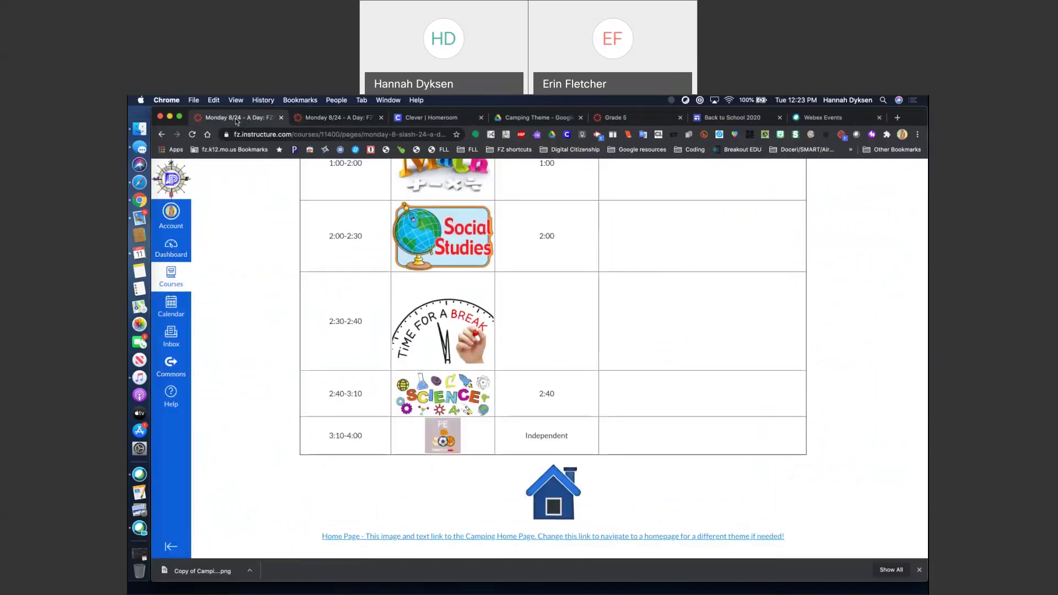
pyautogui.click(314, 119)
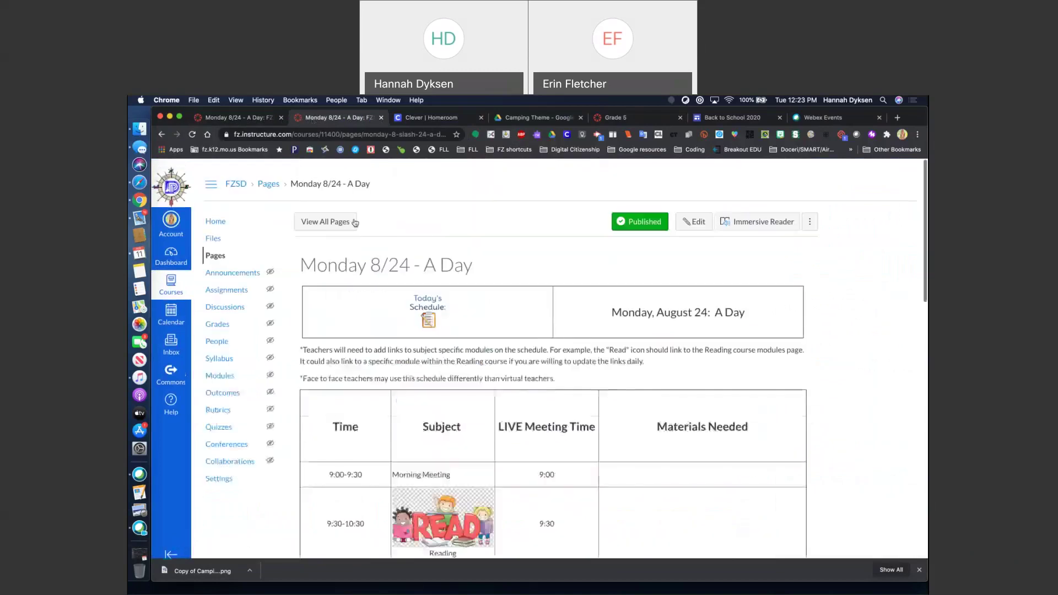
pyautogui.scroll(-10, 379, 284)
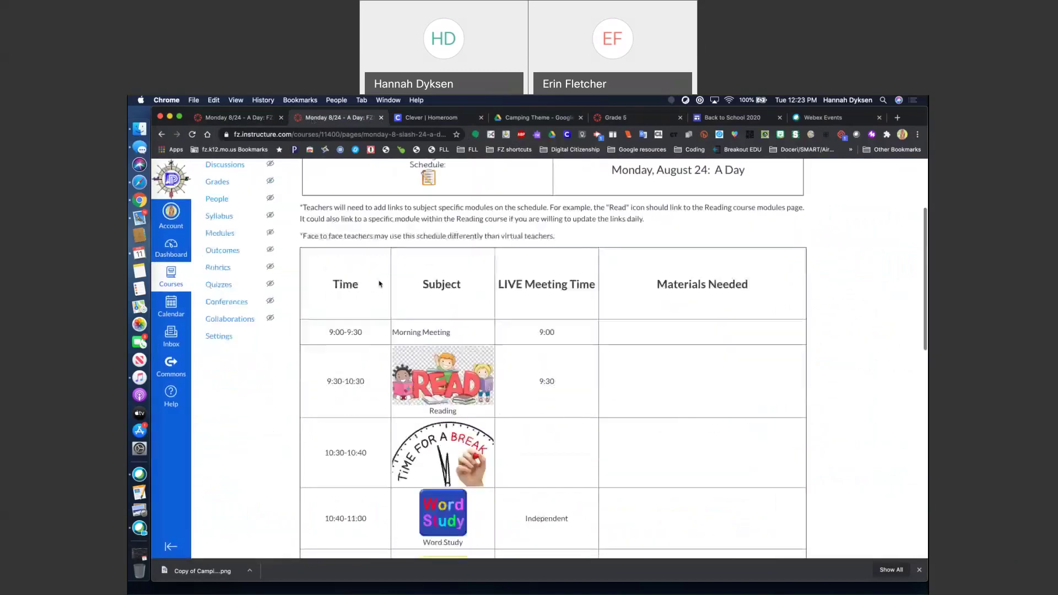
pyautogui.scroll(-5, 379, 284)
pyautogui.scroll(6, 379, 283)
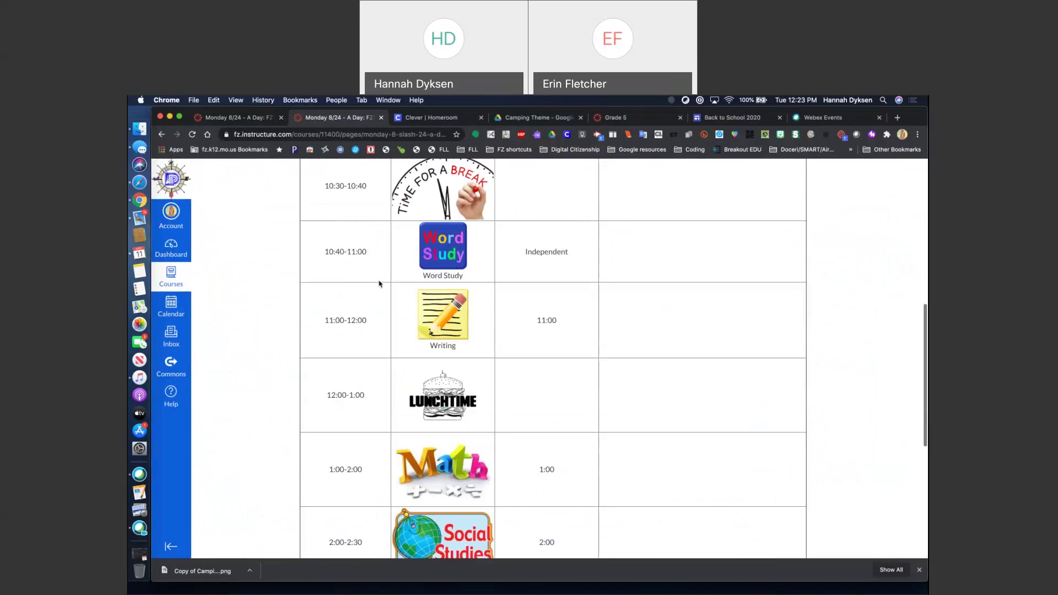
pyautogui.scroll(10, 379, 284)
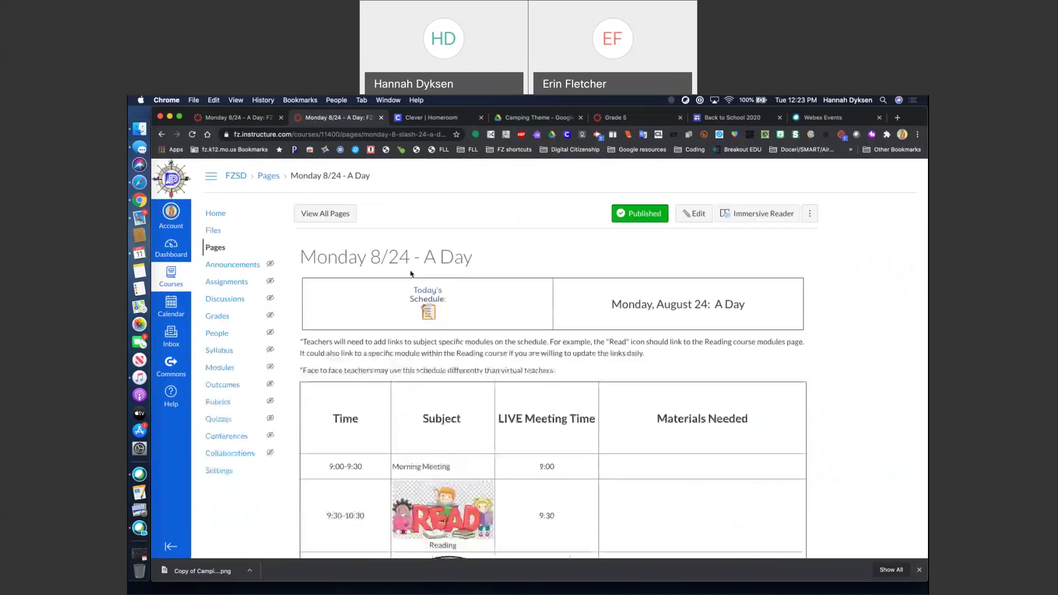
# Open "[Template] Teacher Home Page - Camping Theme-Newest" from the course's list of all pages and show its weekday and Clever buttons
pyautogui.doubleClick(360, 256)
pyautogui.click(361, 256)
pyautogui.click(322, 213)
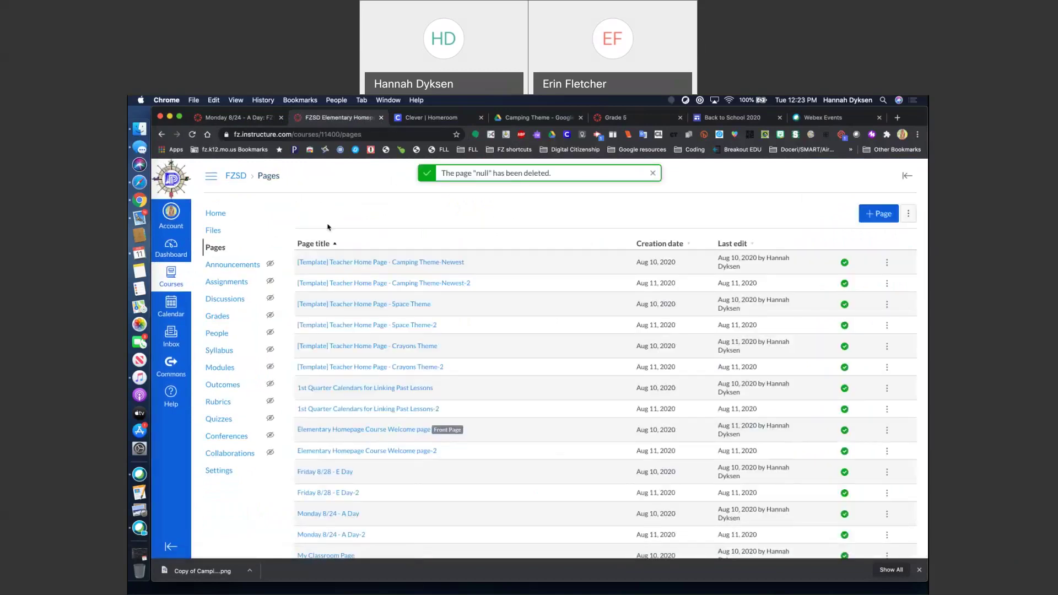
pyautogui.click(347, 262)
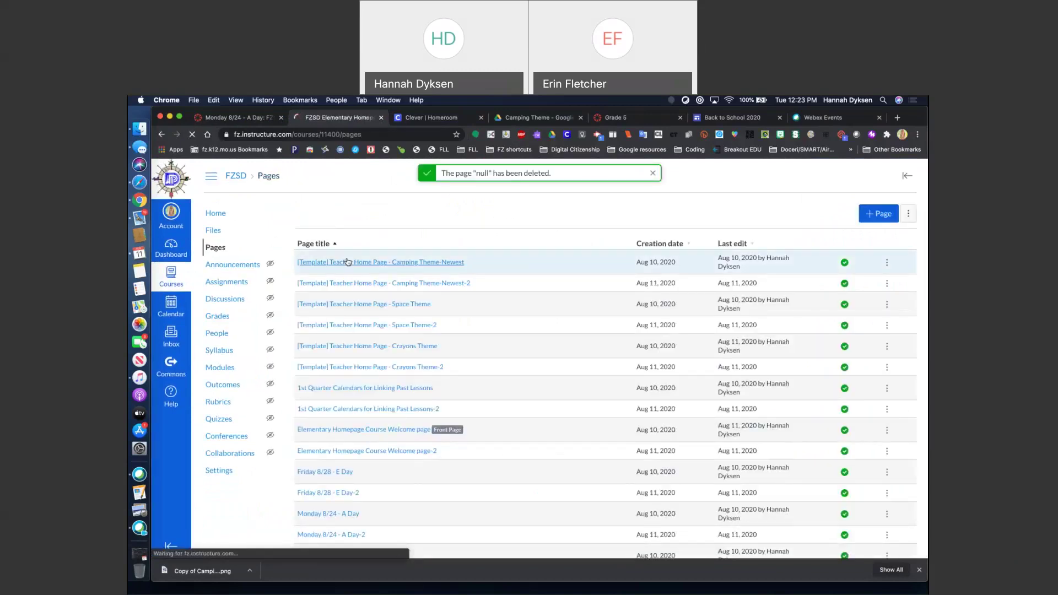
pyautogui.scroll(-5, 368, 343)
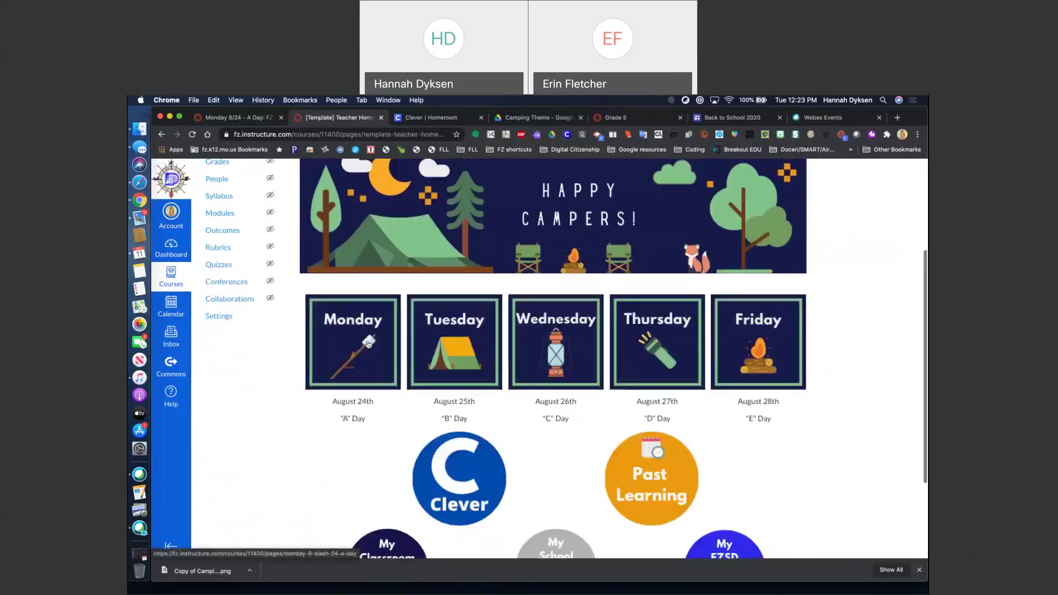
# Examine the Camping theme template homepage's title, header banner, dated weekday buttons and the resource buttons beneath them
pyautogui.scroll(-1, 288, 418)
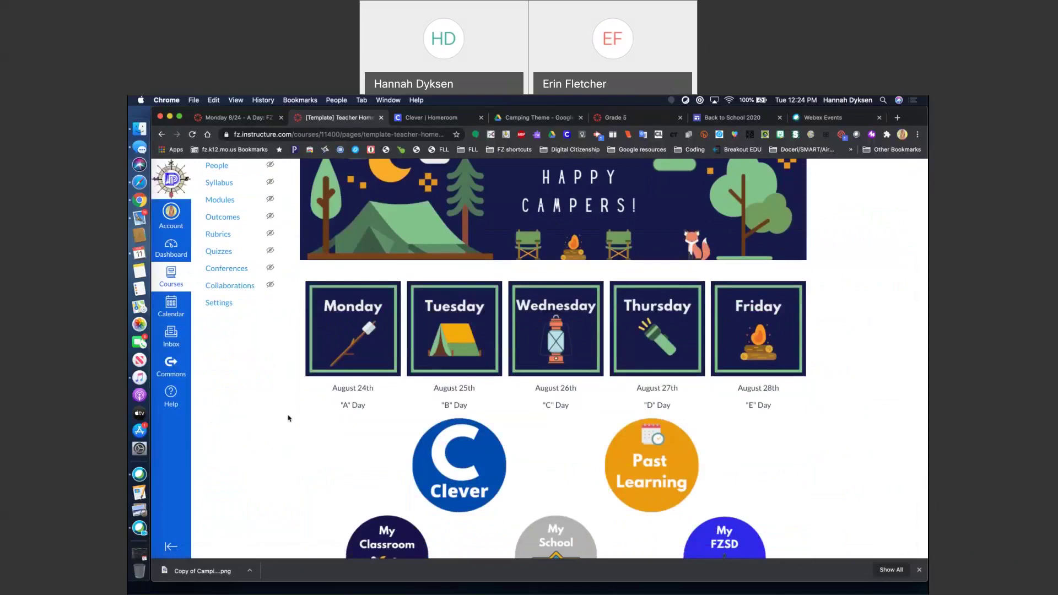
pyautogui.scroll(5, 288, 418)
pyautogui.scroll(-4, 444, 366)
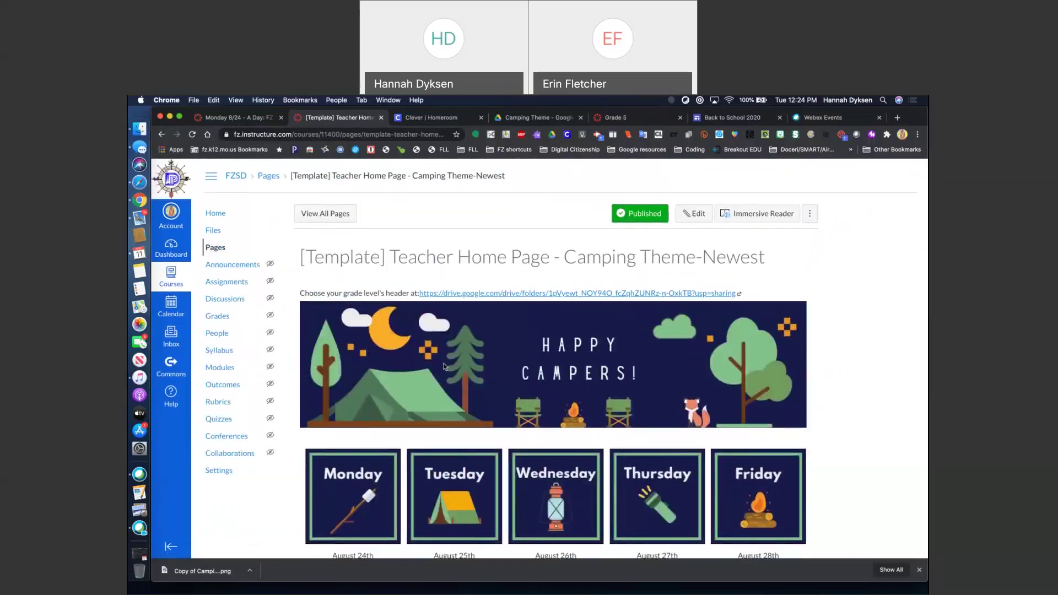
pyautogui.scroll(-2, 444, 366)
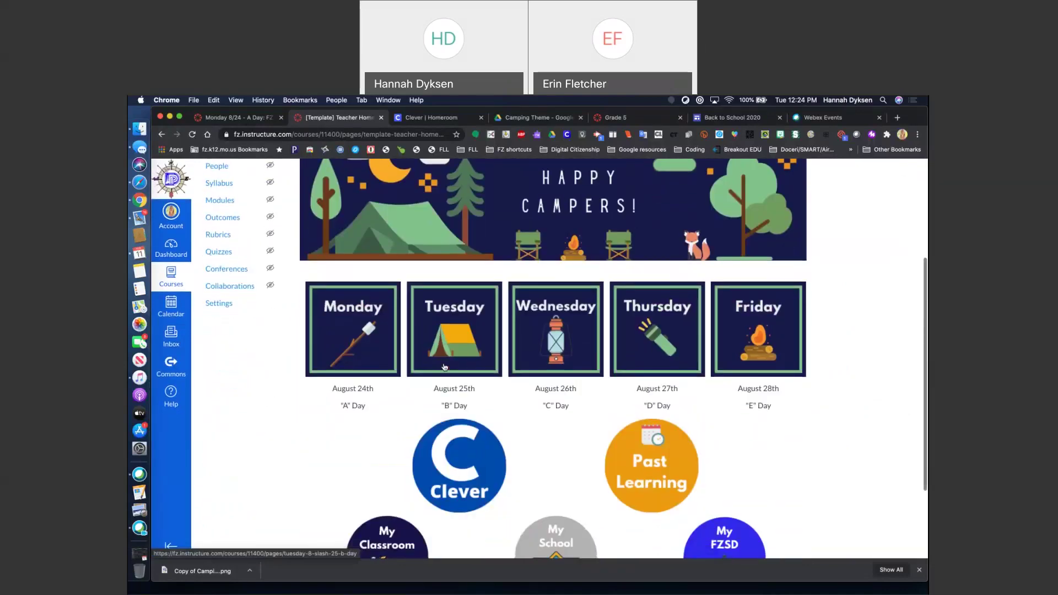
pyautogui.scroll(-4, 386, 388)
pyautogui.scroll(10, 330, 412)
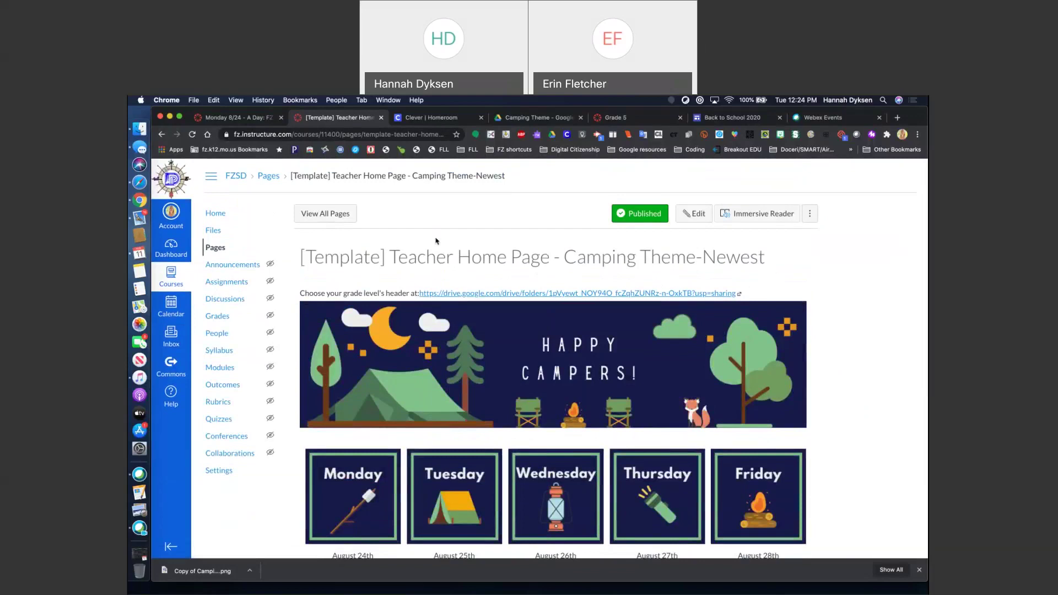
pyautogui.scroll(-10, 435, 241)
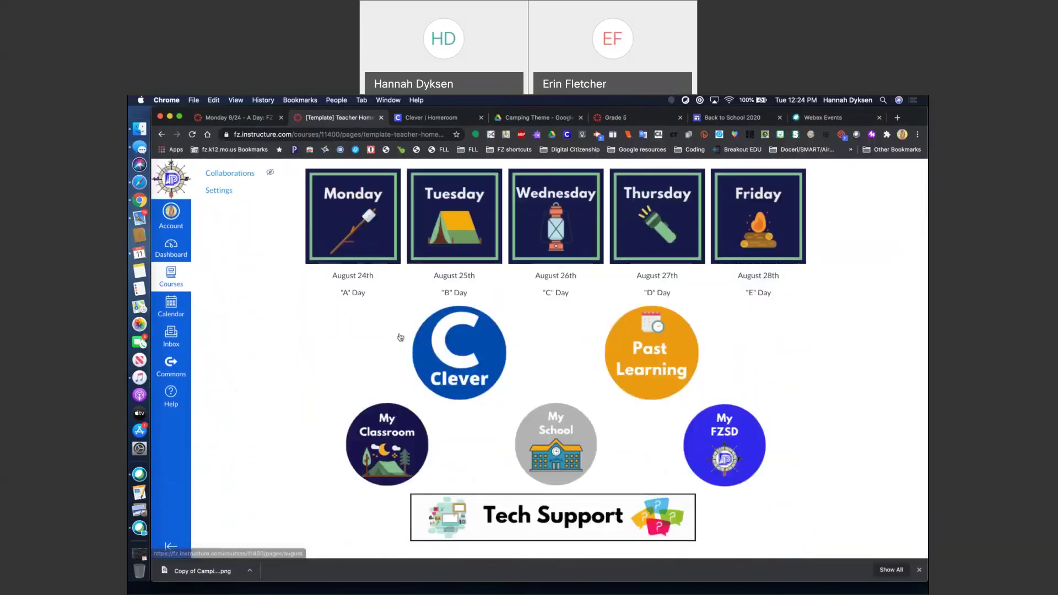
pyautogui.scroll(10, 811, 333)
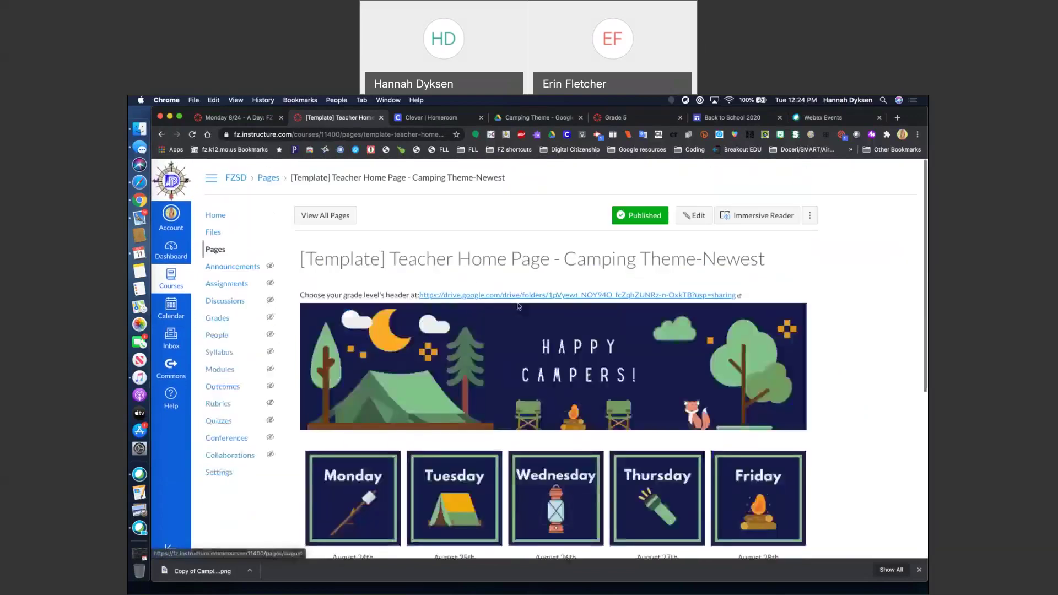
pyautogui.tripleClick(489, 266)
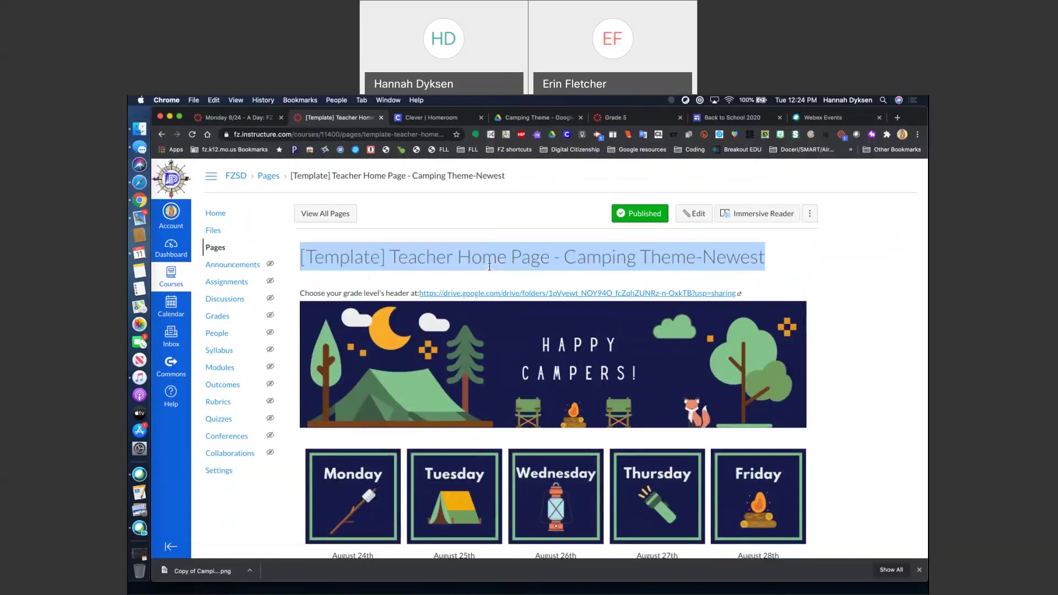
pyautogui.click(489, 267)
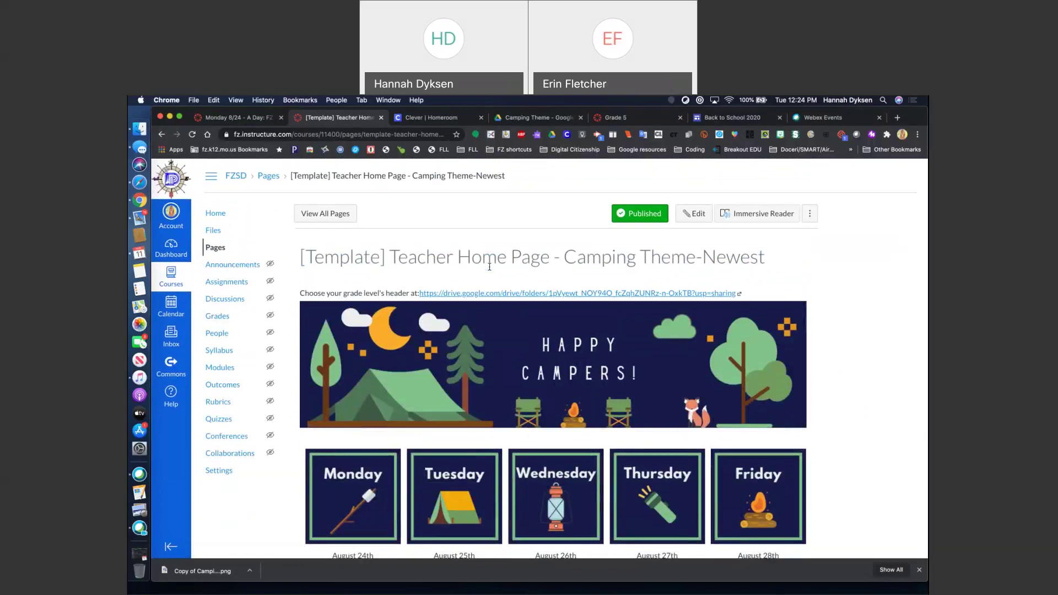
pyautogui.scroll(-6, 489, 266)
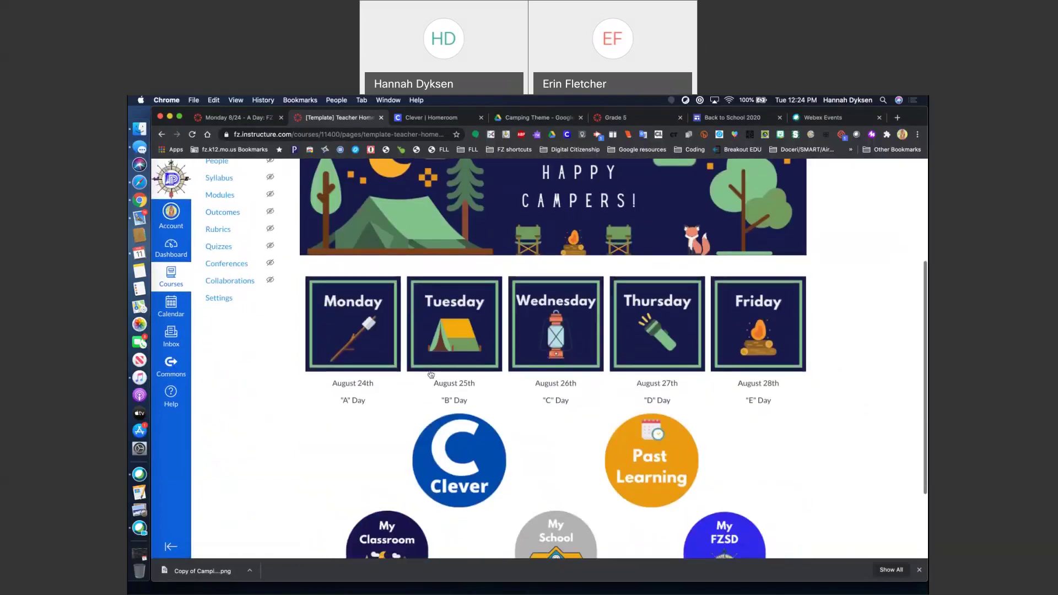
pyautogui.scroll(6, 470, 252)
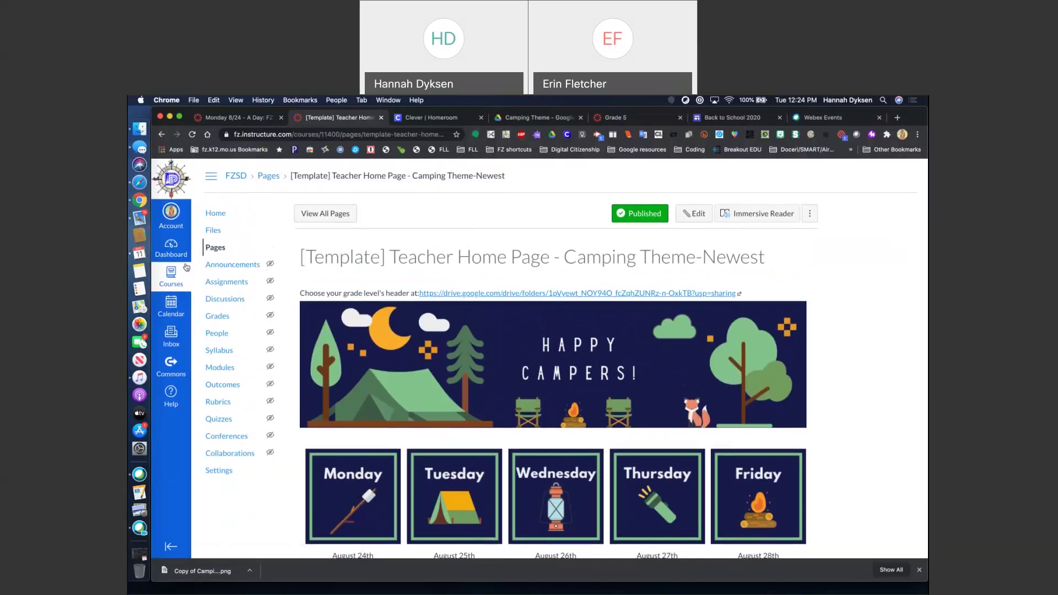
# From the Dashboard, enter the FZSD Elementary Homepage Templates course and open "[Template] Teacher Home Page - Camping Theme-Newest" from all its pages
pyautogui.click(171, 255)
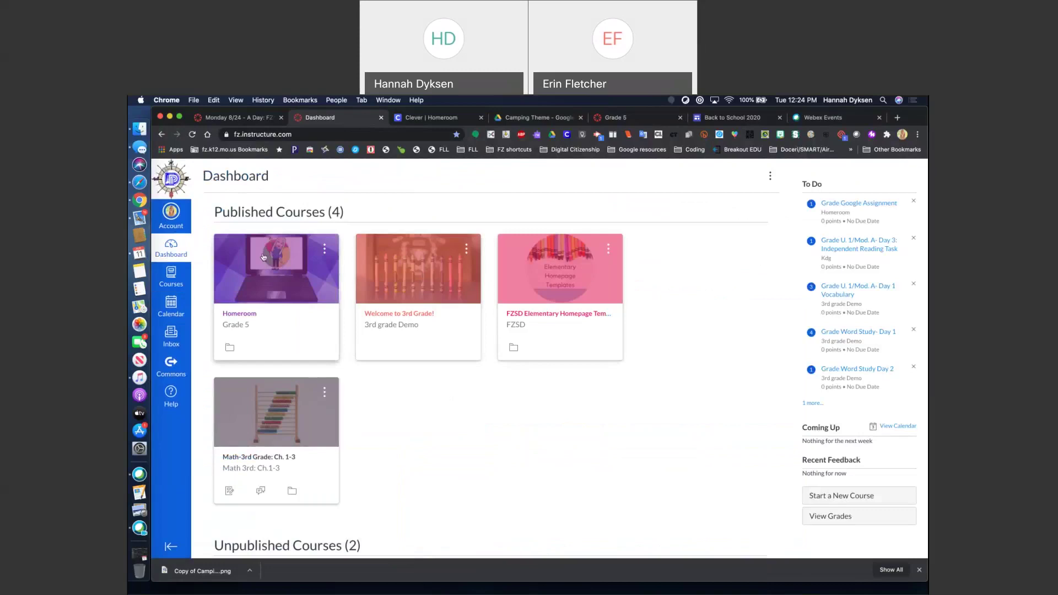
pyautogui.click(568, 282)
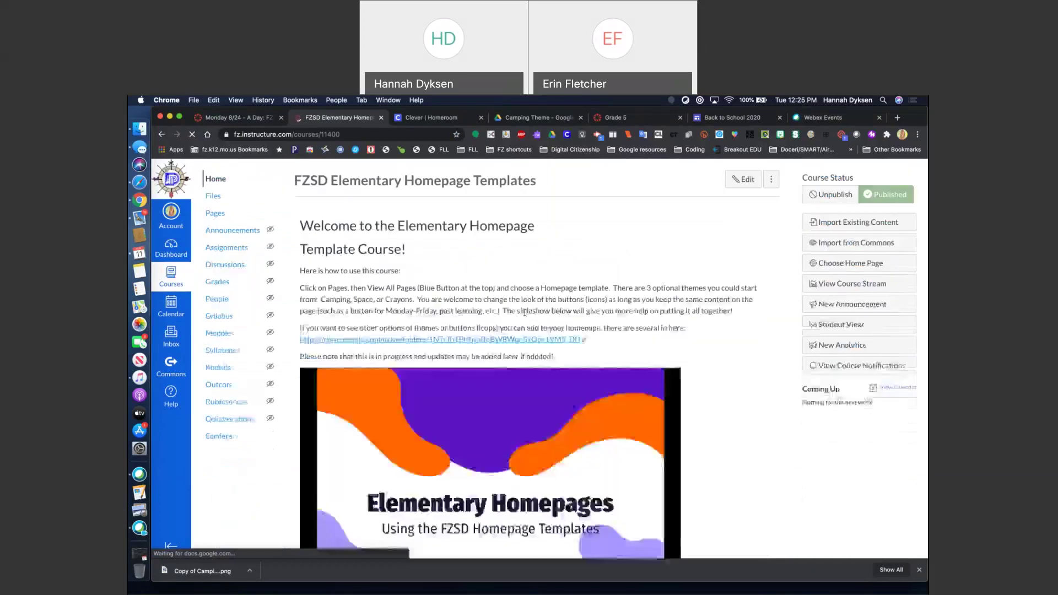
pyautogui.scroll(-1, 484, 307)
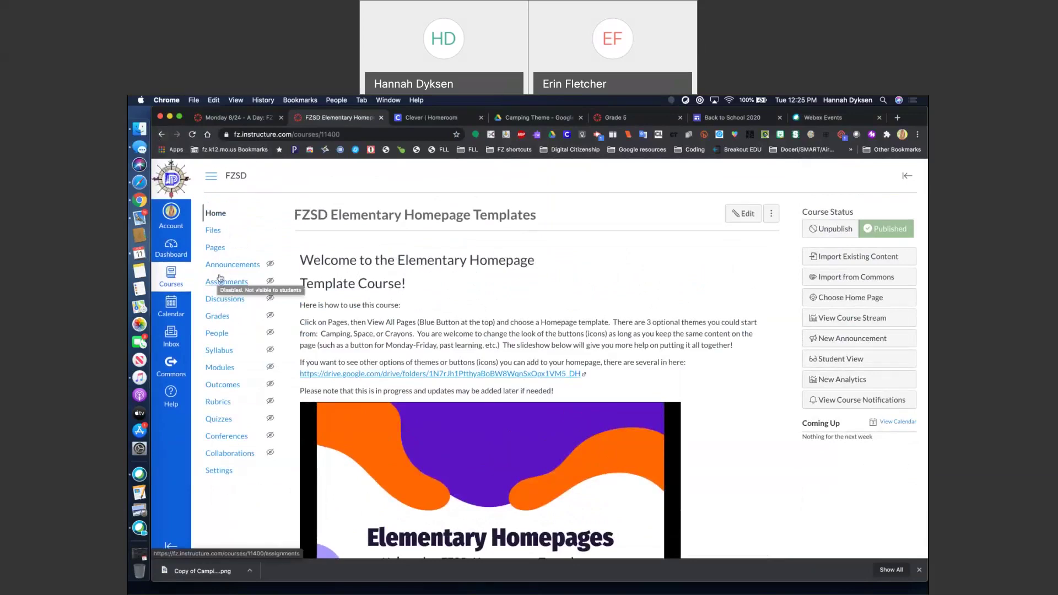
pyautogui.click(216, 247)
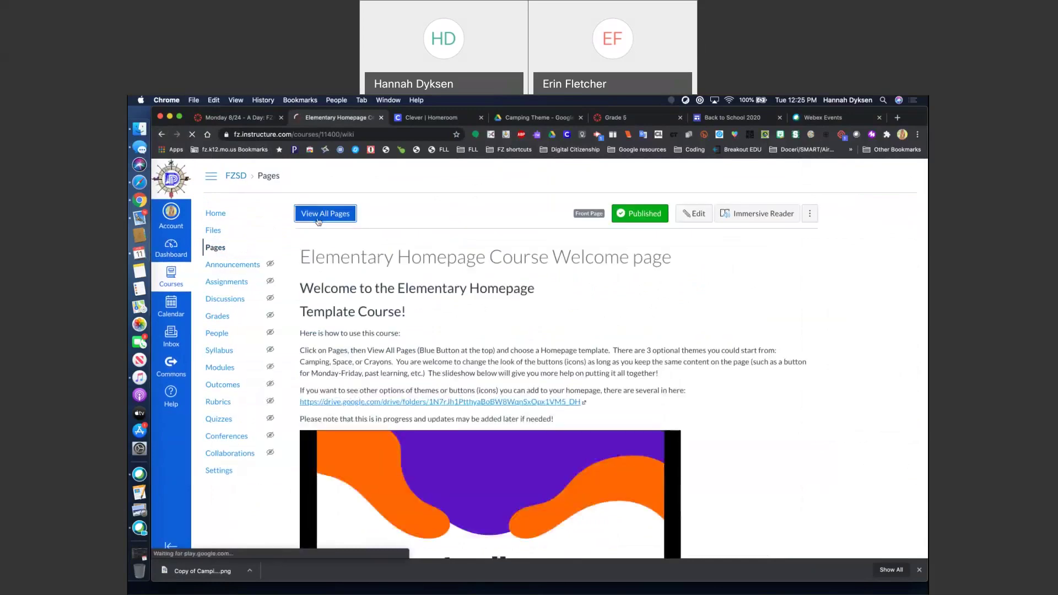
pyautogui.click(330, 230)
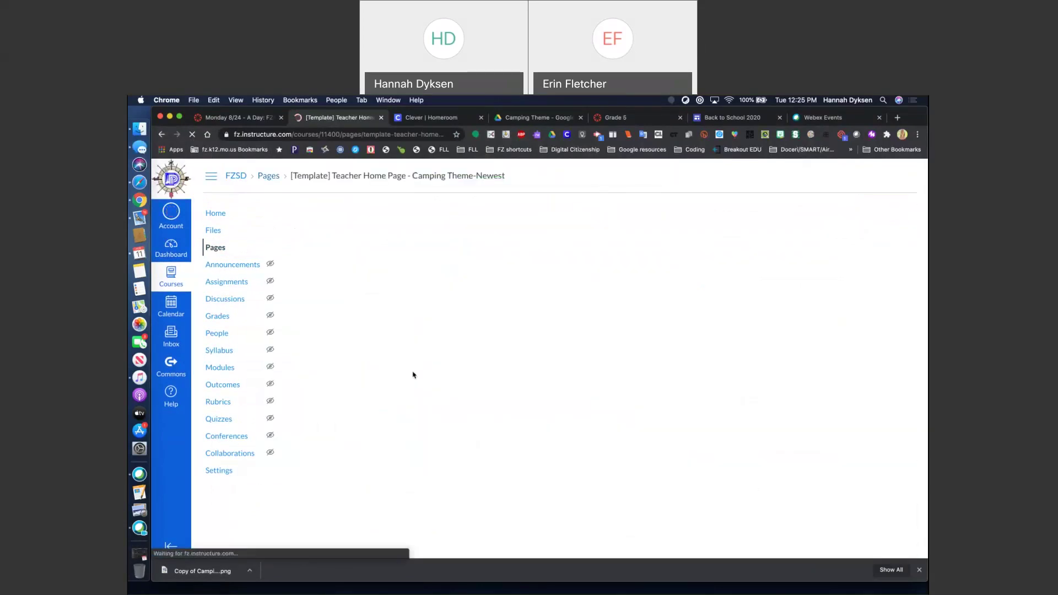
# Review the template homepage's buttons, test where the Past Learning button leads, and return to the homepage
pyautogui.scroll(-4, 380, 405)
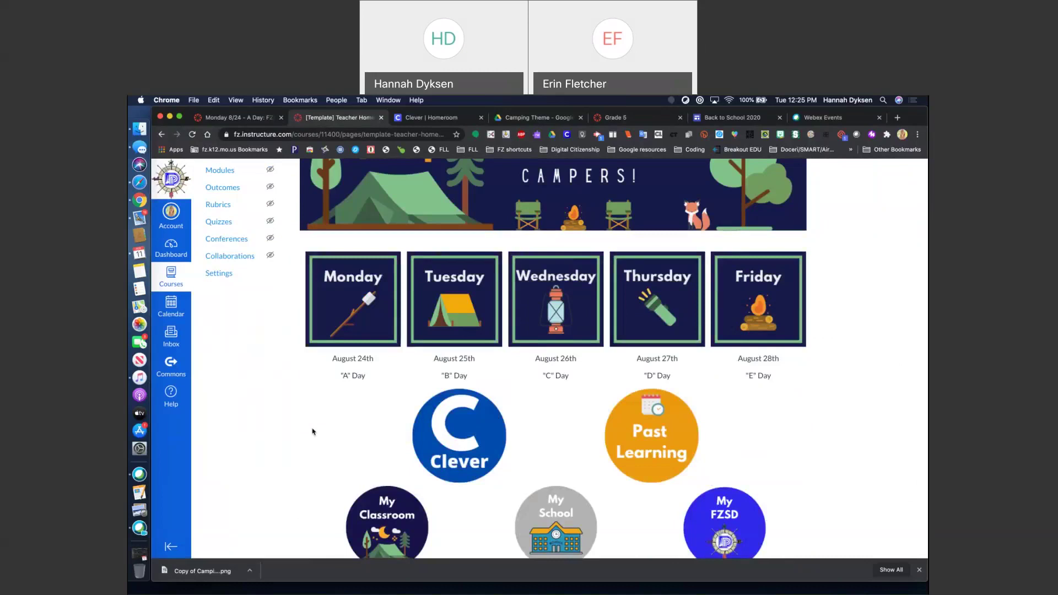
pyautogui.scroll(-1, 552, 446)
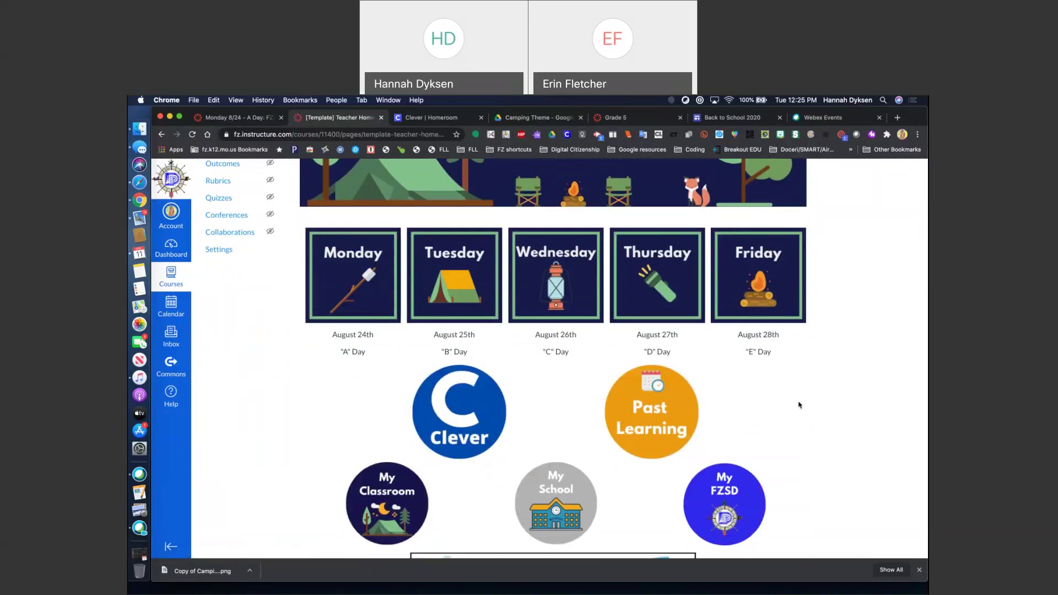
pyautogui.scroll(-2, 733, 394)
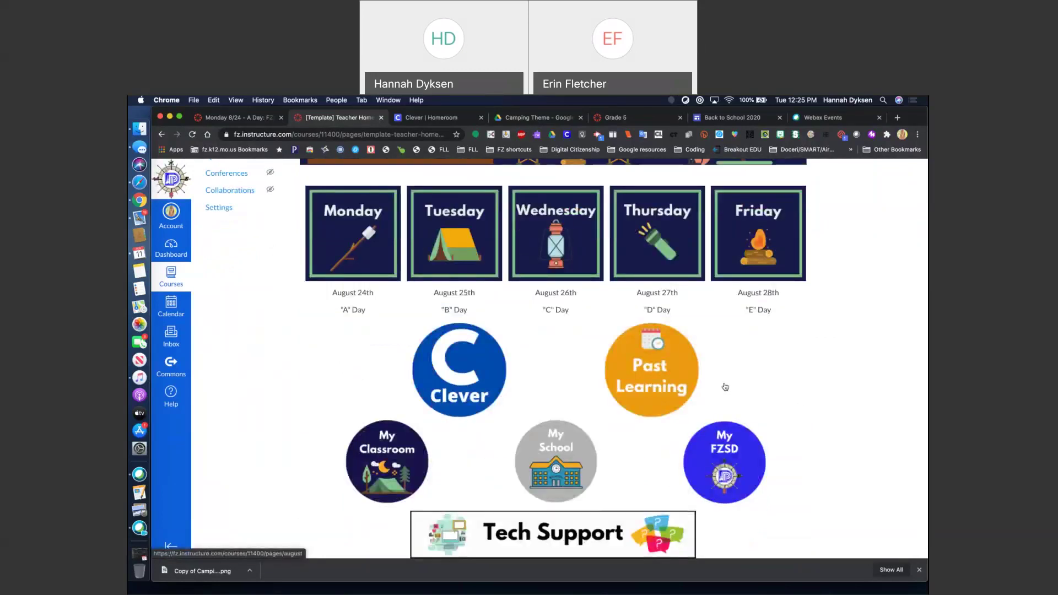
pyautogui.scroll(-1, 661, 383)
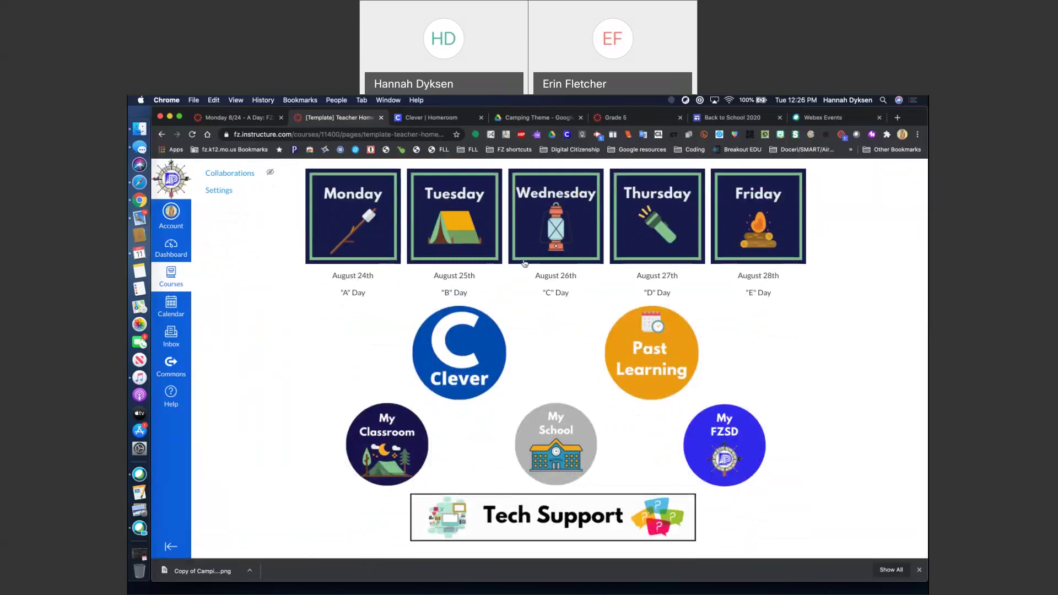
pyautogui.click(660, 361)
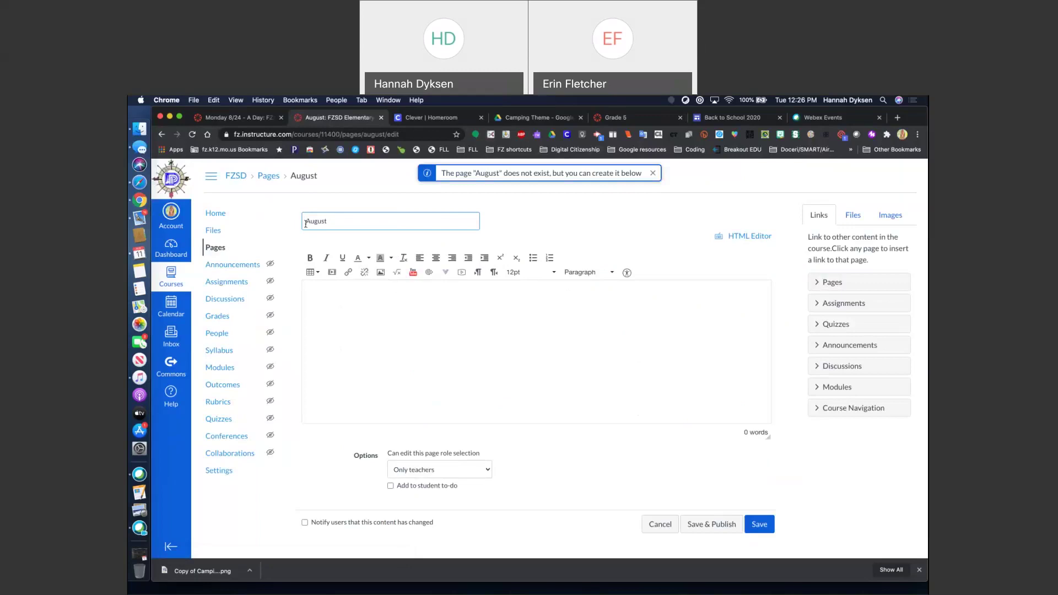
pyautogui.click(162, 133)
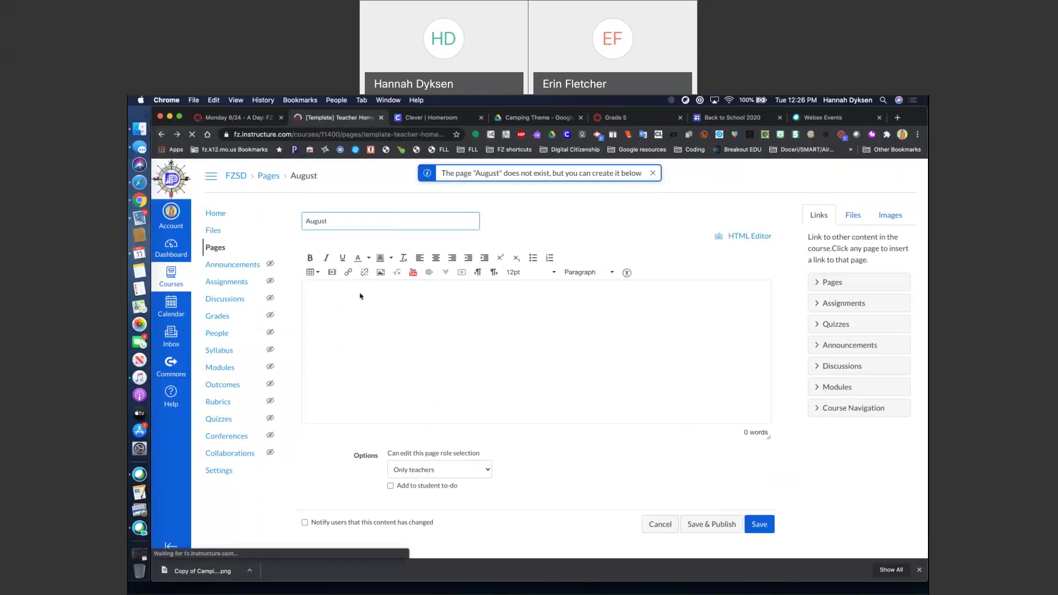
# Edit the Camping homepage and link the Past Learning image to the course page "Past Learning- Subjects"
pyautogui.scroll(-1, 678, 264)
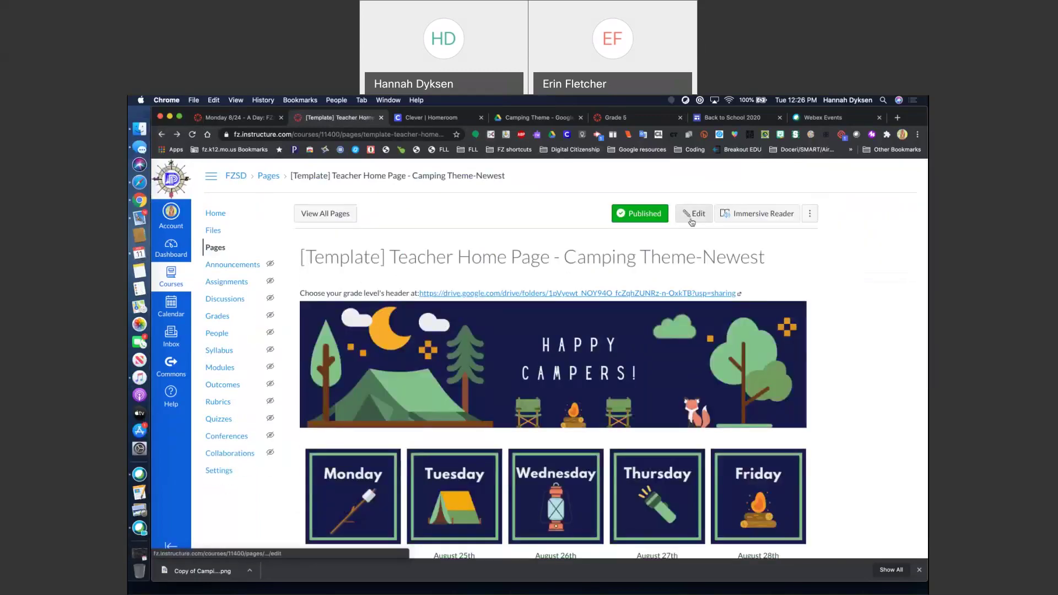
pyautogui.click(693, 215)
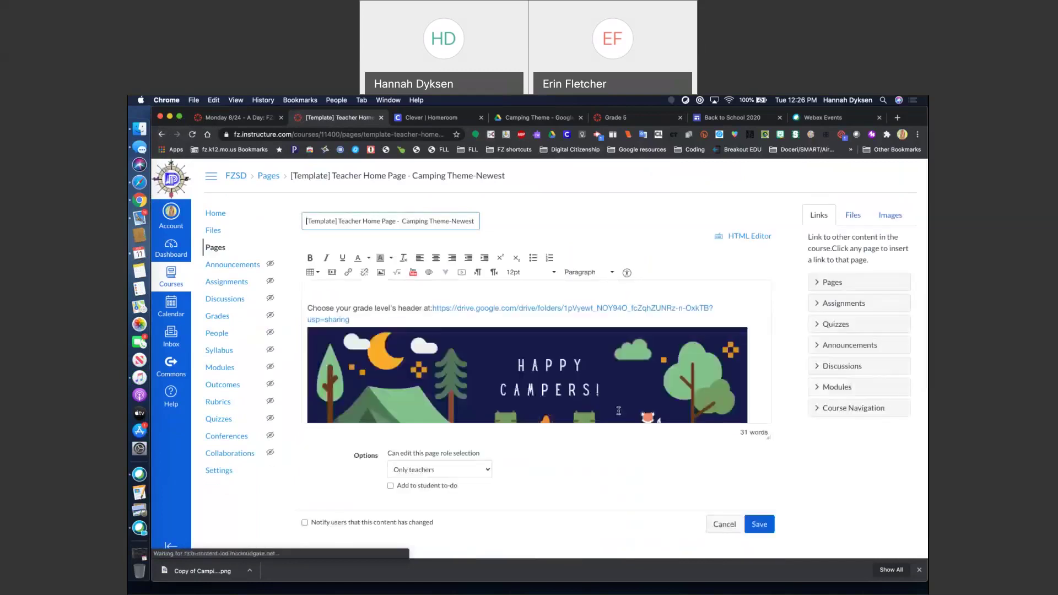
pyautogui.scroll(-10, 619, 371)
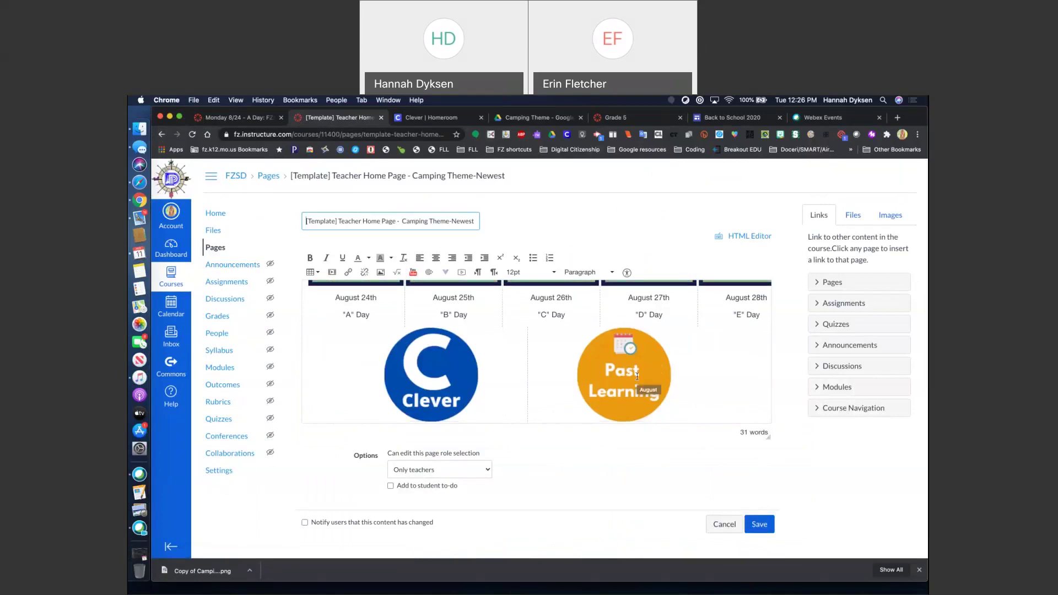
pyautogui.click(637, 376)
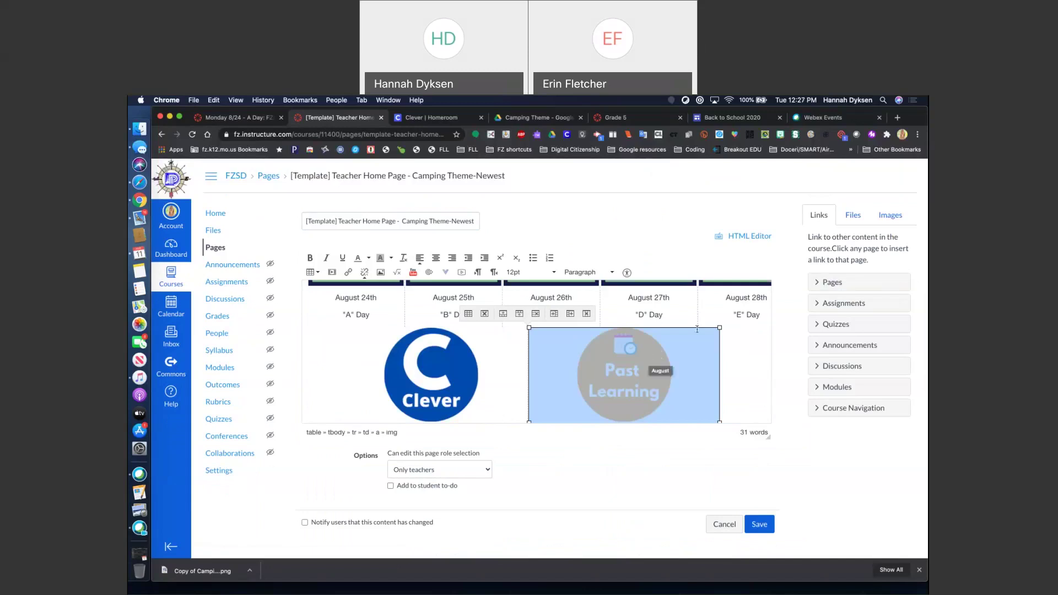
pyautogui.click(817, 281)
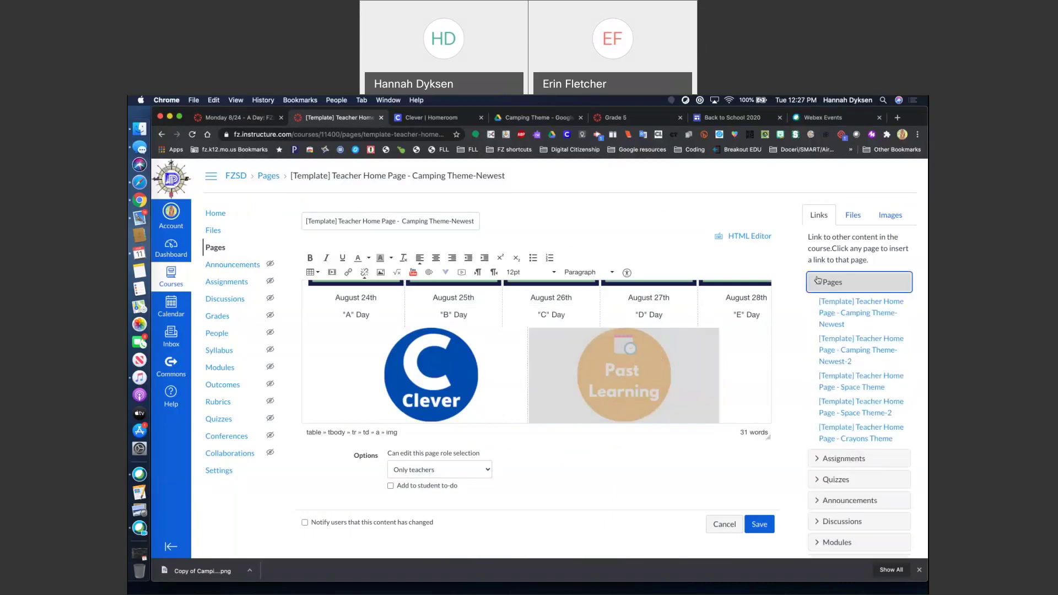
pyautogui.scroll(-2, 828, 330)
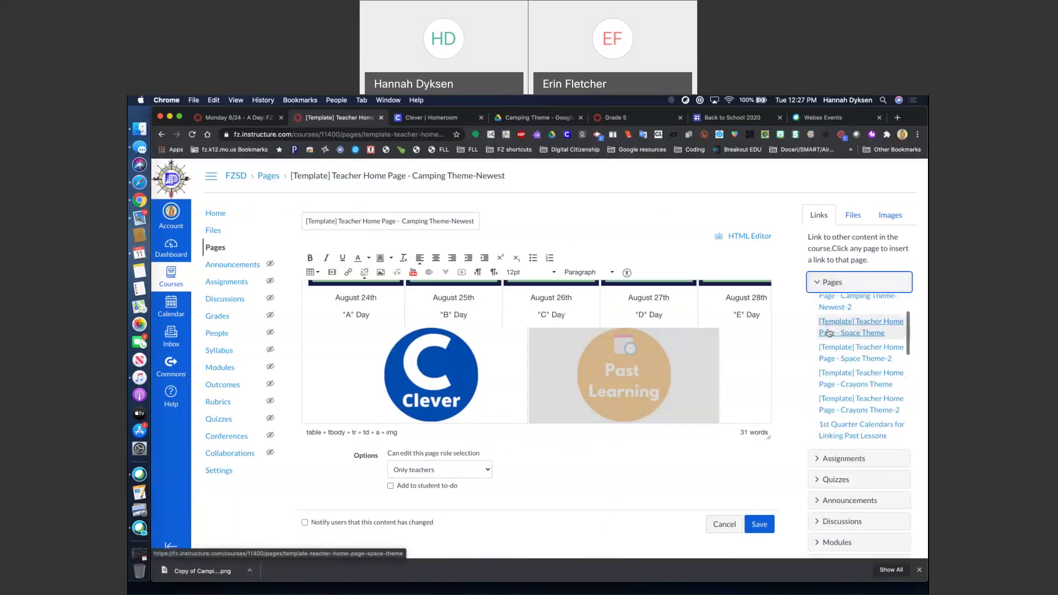
pyautogui.scroll(-6, 828, 332)
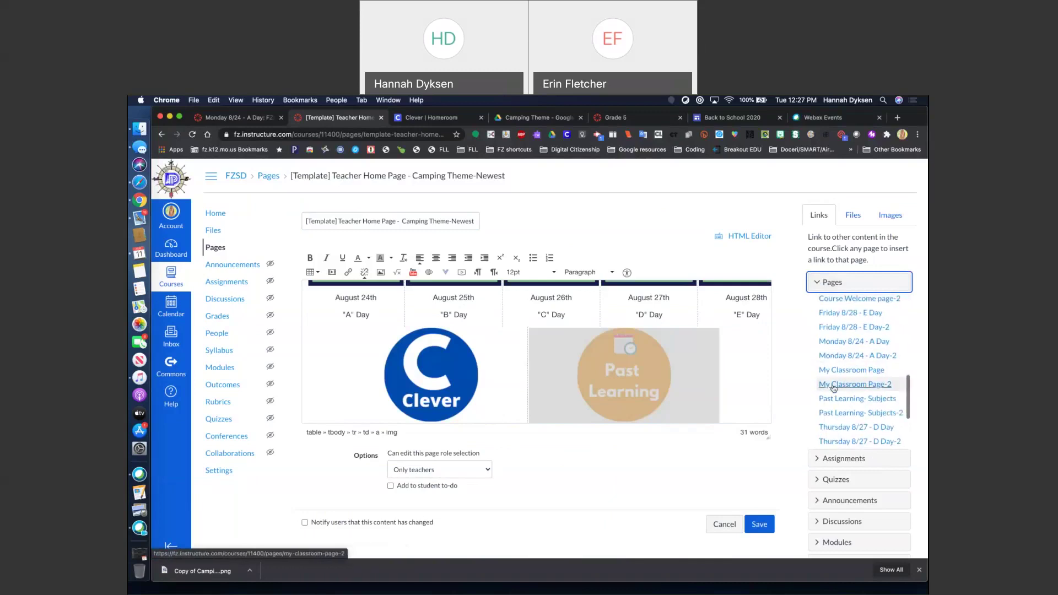
pyautogui.click(834, 402)
# Recheck the Past Learning image in the editor, save the Camping homepage and bring its Past Learning button into view
pyautogui.scroll(-1, 800, 398)
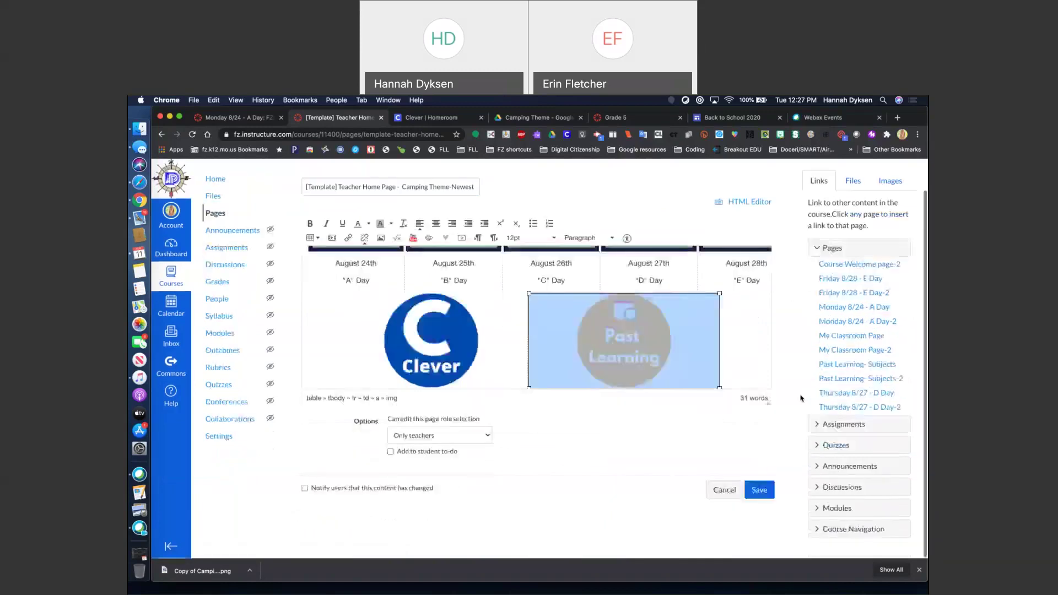
pyautogui.scroll(1, 807, 401)
pyautogui.scroll(-5, 840, 369)
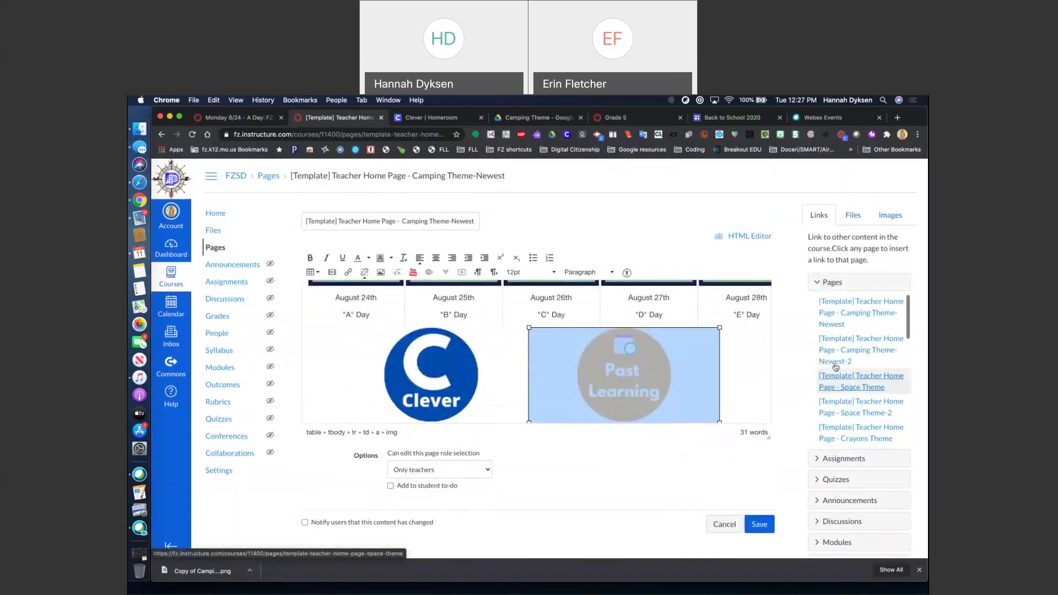
pyautogui.click(815, 290)
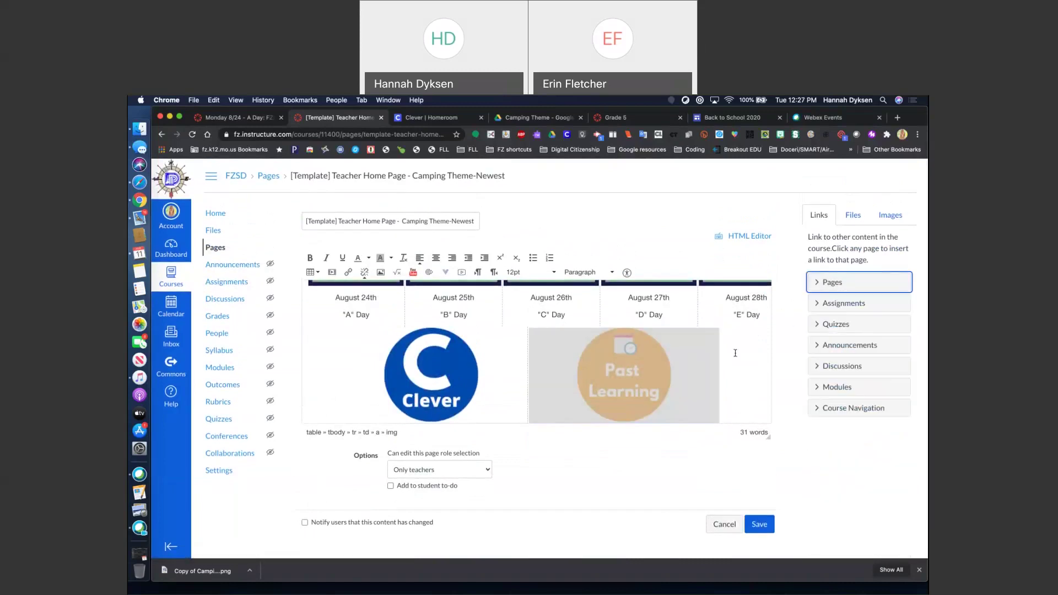
pyautogui.click(650, 361)
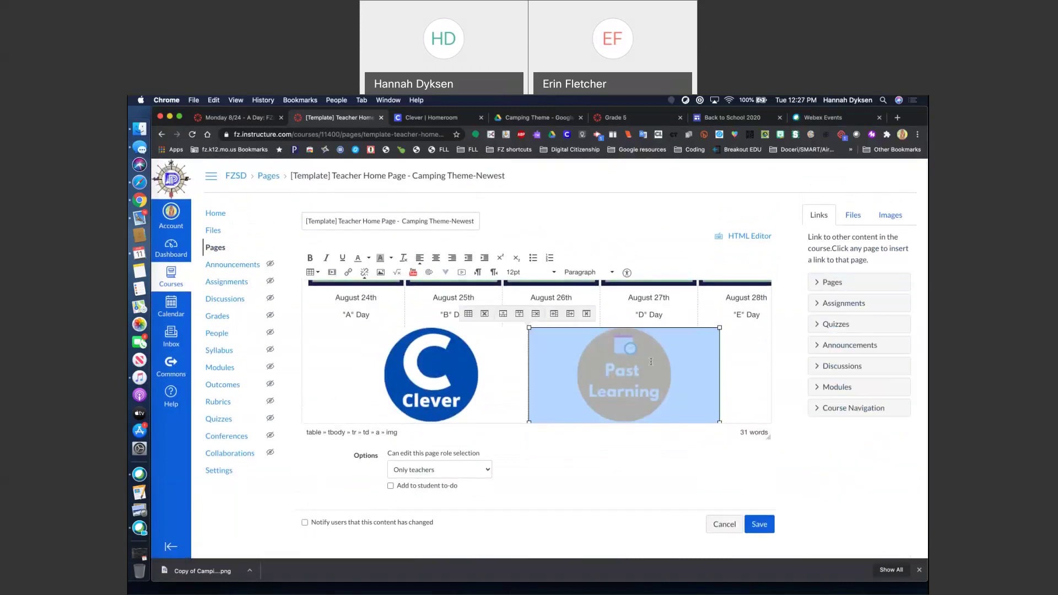
pyautogui.click(726, 366)
pyautogui.scroll(-5, 705, 386)
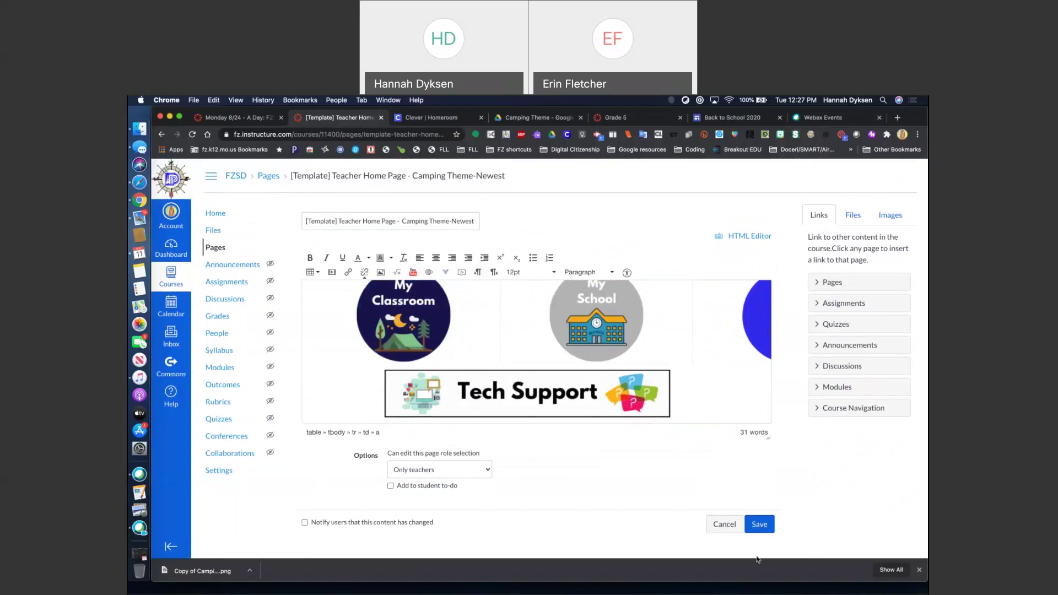
pyautogui.click(759, 524)
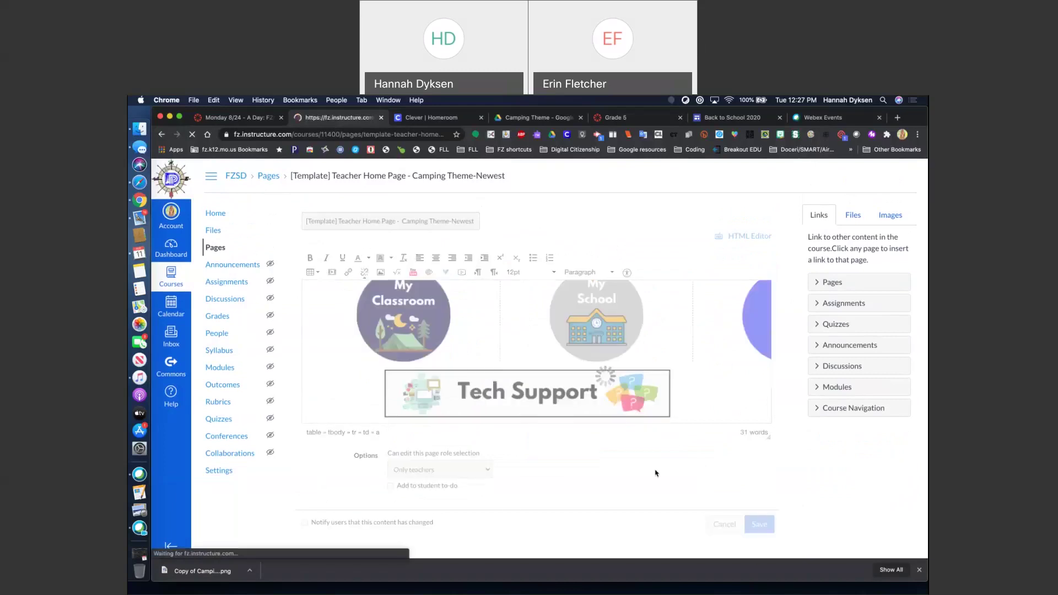
pyautogui.scroll(-5, 643, 436)
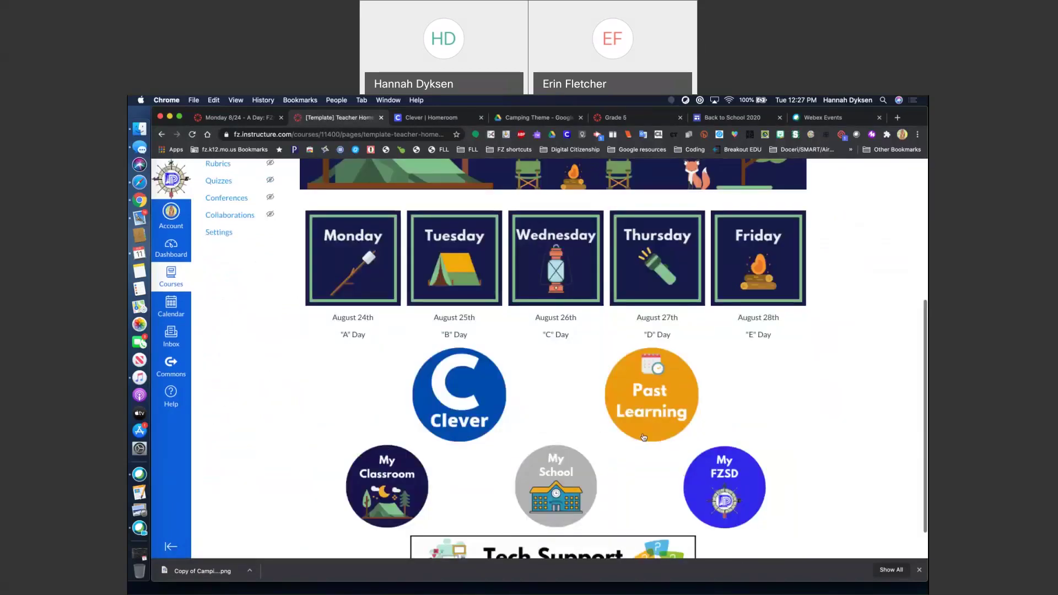
# Test the relinked Past Learning button and examine the subject list on the "Past Learning- Subjects" page
pyautogui.click(642, 386)
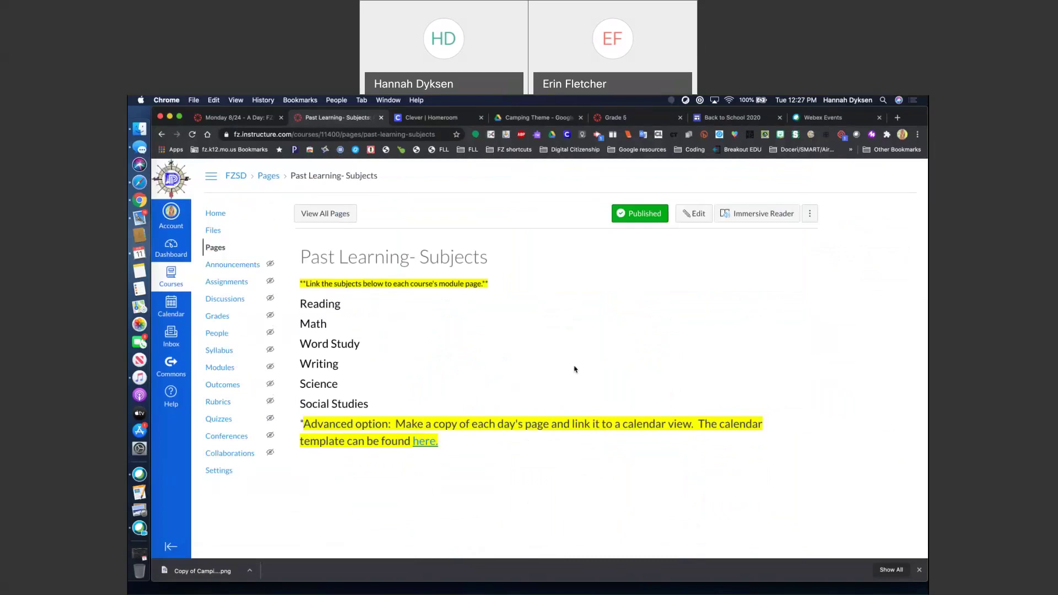
pyautogui.doubleClick(310, 304)
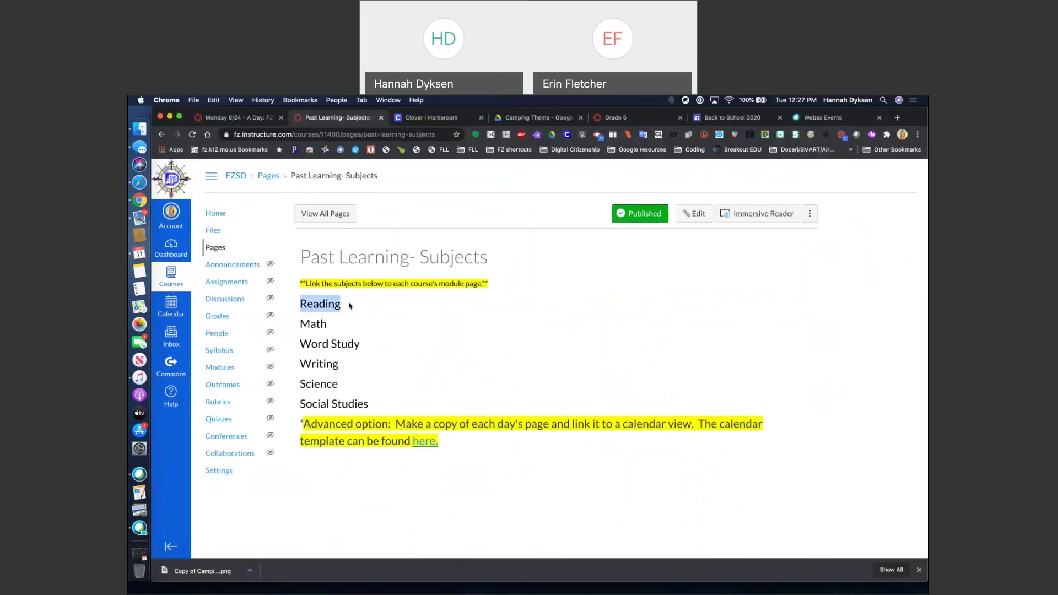
pyautogui.moveTo(297, 324); pyautogui.dragTo(361, 345)
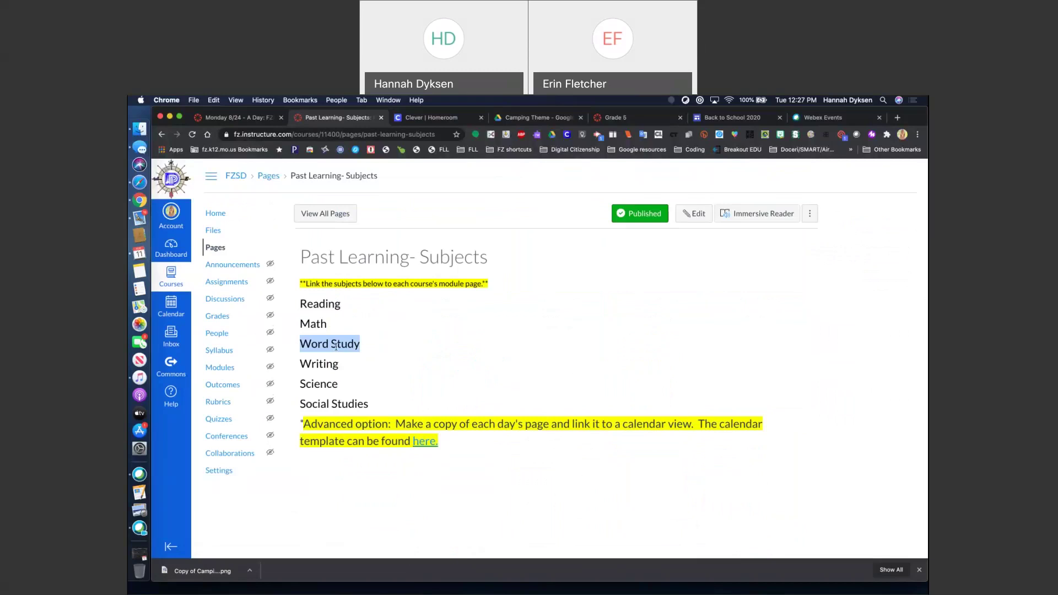
pyautogui.moveTo(298, 304); pyautogui.dragTo(359, 344)
pyautogui.click(358, 345)
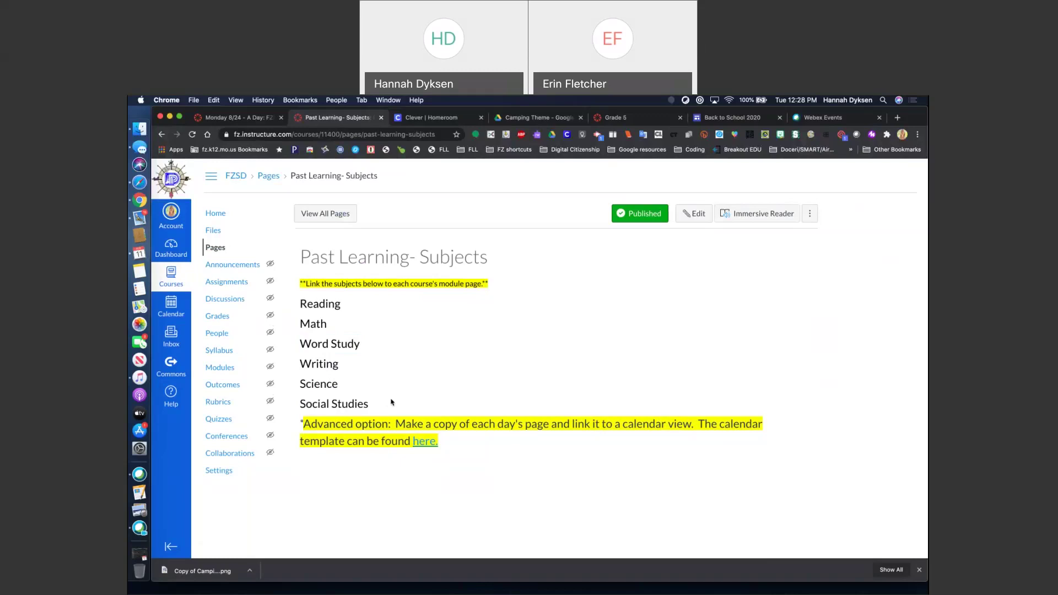
# Follow the calendar template link and inspect the August 1 image in the calendar page's editor, leaving without saving
pyautogui.click(423, 446)
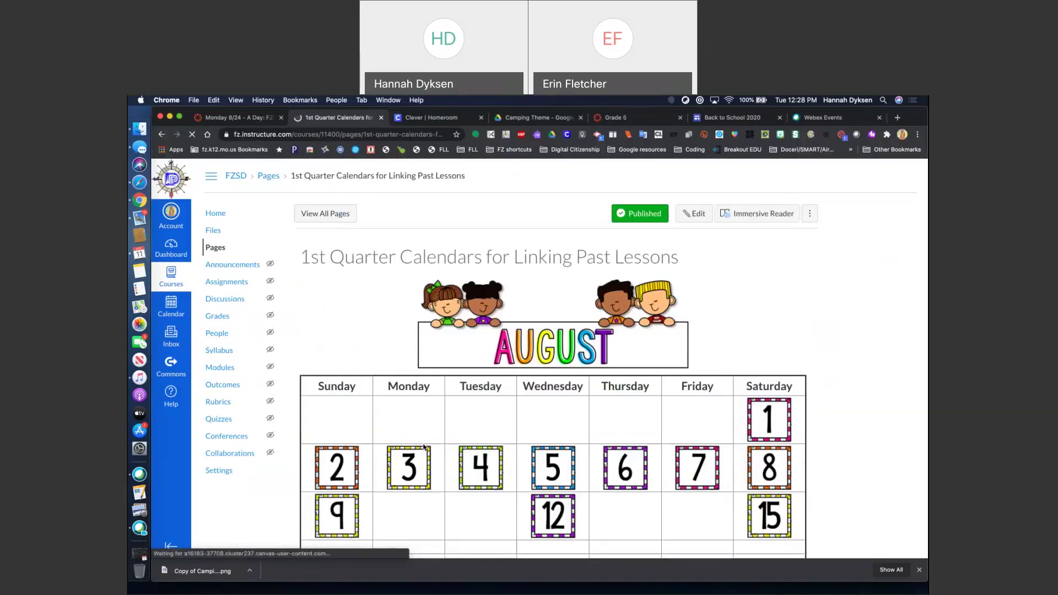
pyautogui.scroll(-1, 389, 352)
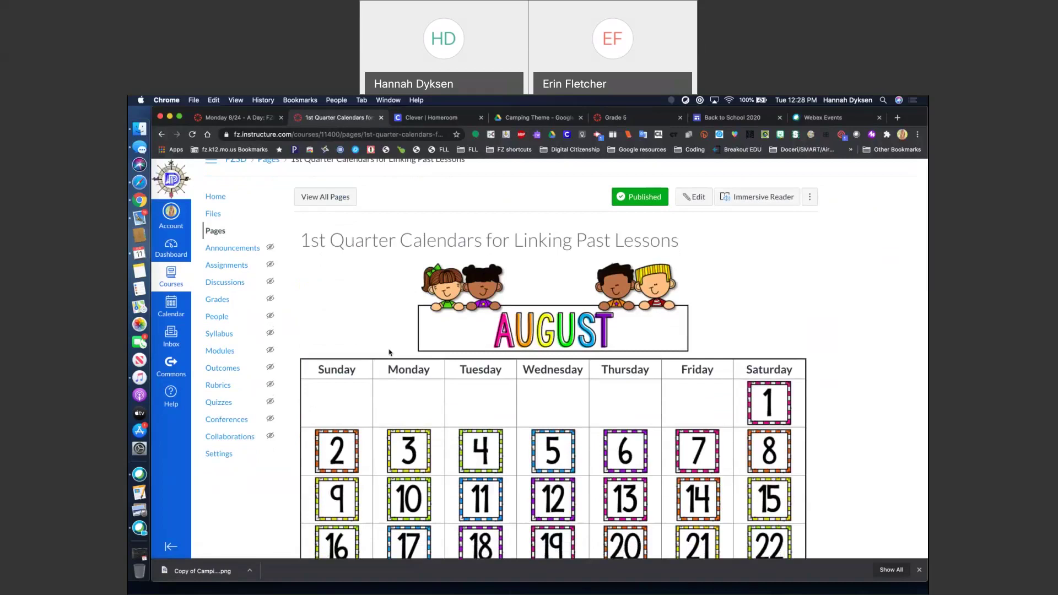
pyautogui.click(696, 198)
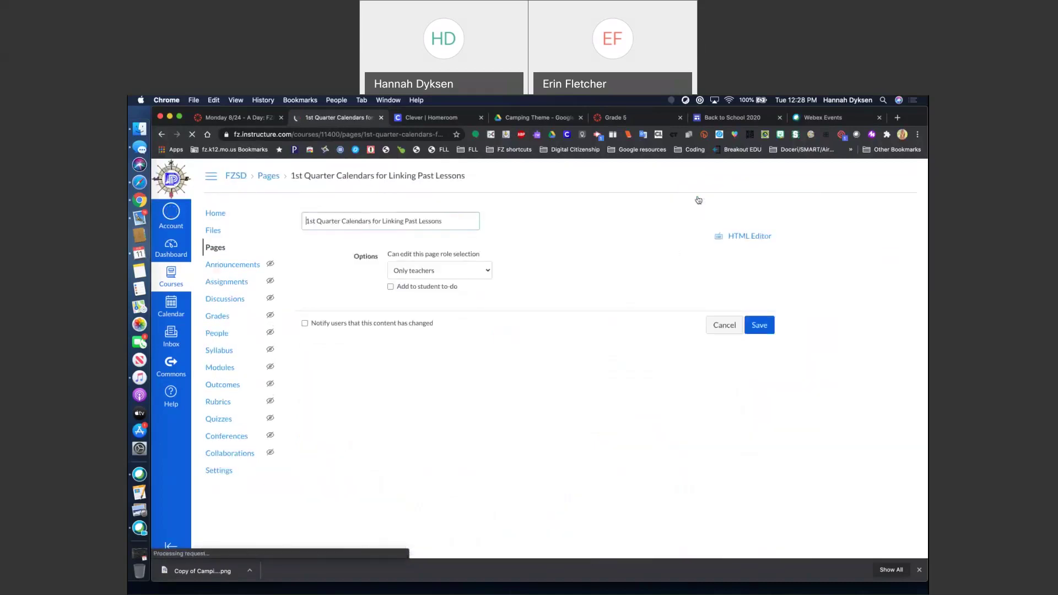
pyautogui.scroll(-2, 707, 368)
pyautogui.click(706, 369)
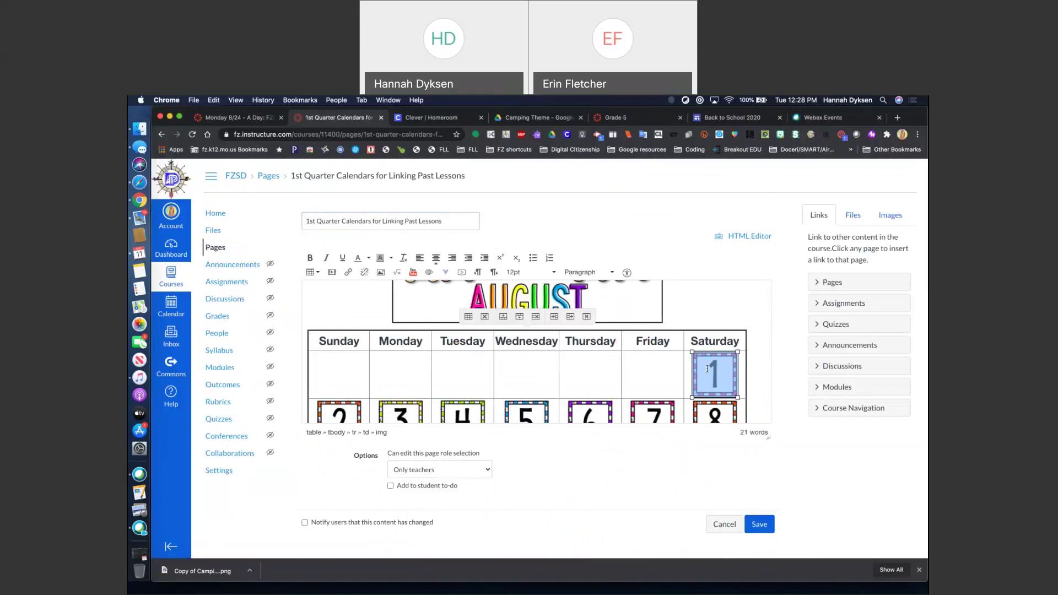
pyautogui.click(722, 525)
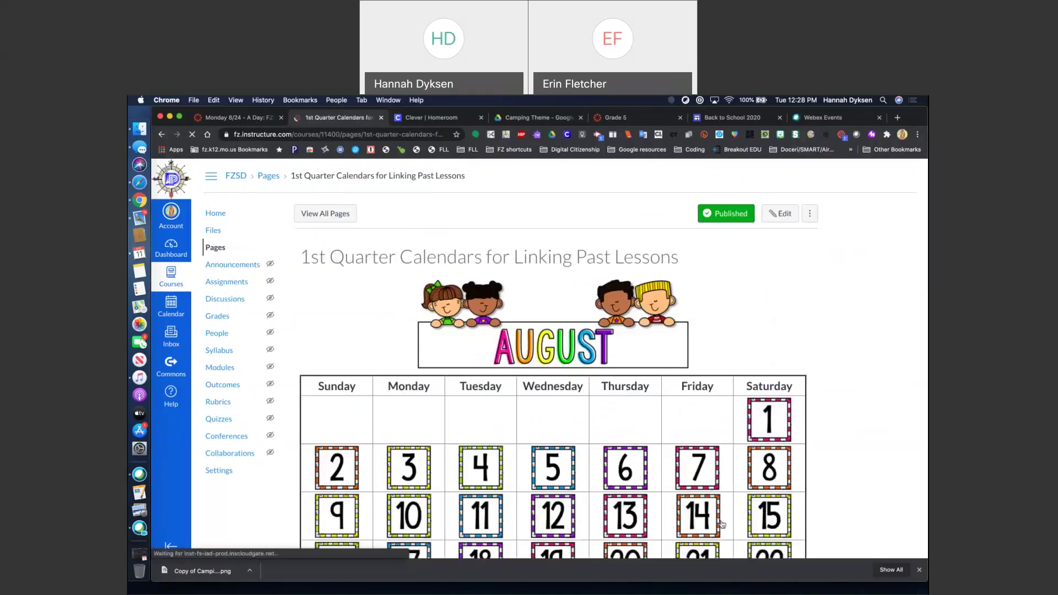
# Return to the "Camping Theme-Newest" homepage through all pages, enter its Monday page and review the full daily schedule
pyautogui.click(341, 217)
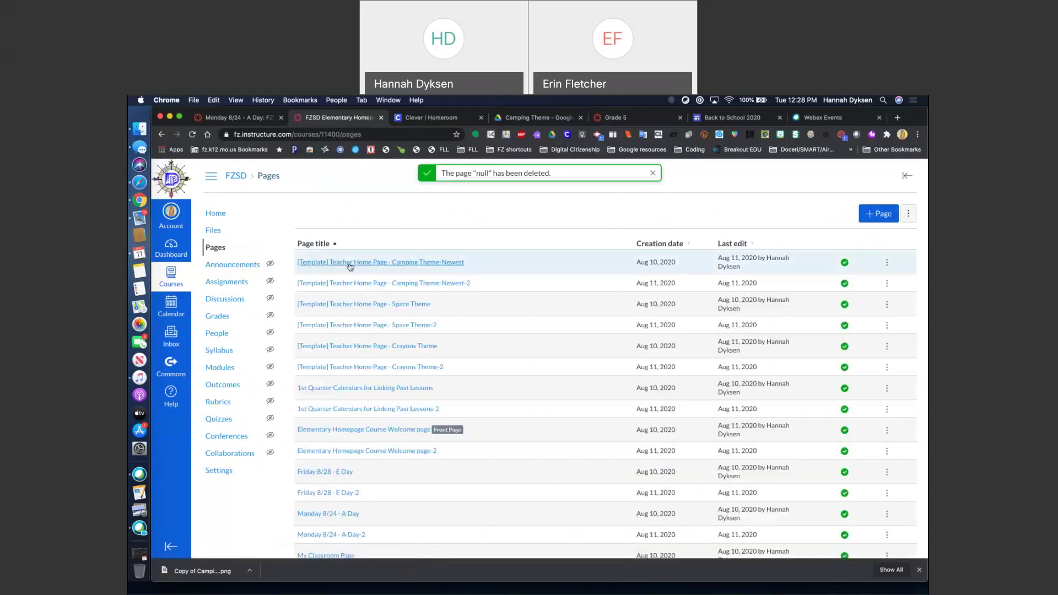
pyautogui.click(350, 262)
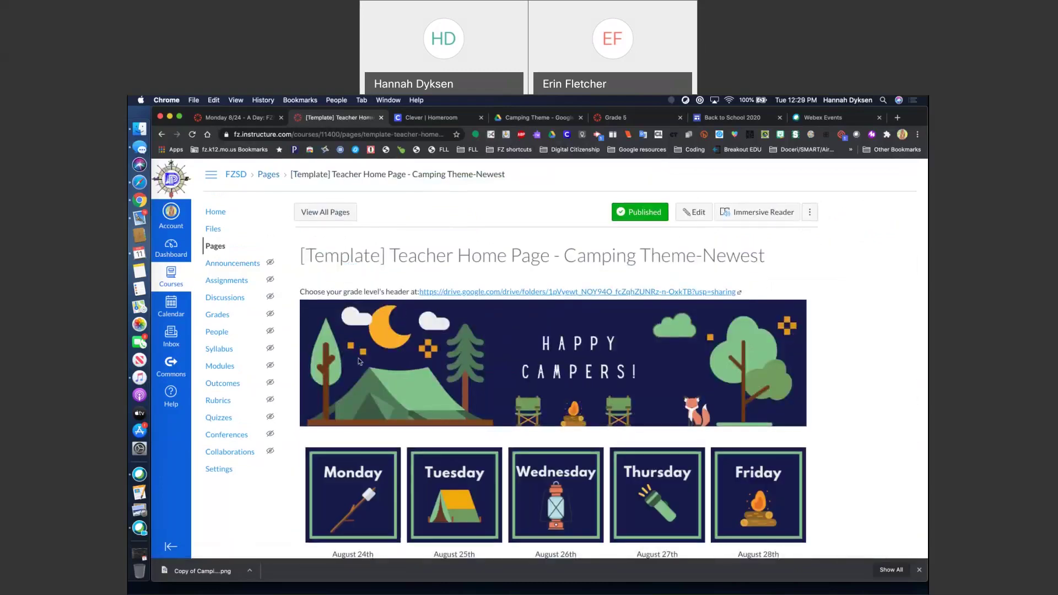
pyautogui.scroll(-3, 358, 364)
pyautogui.click(358, 375)
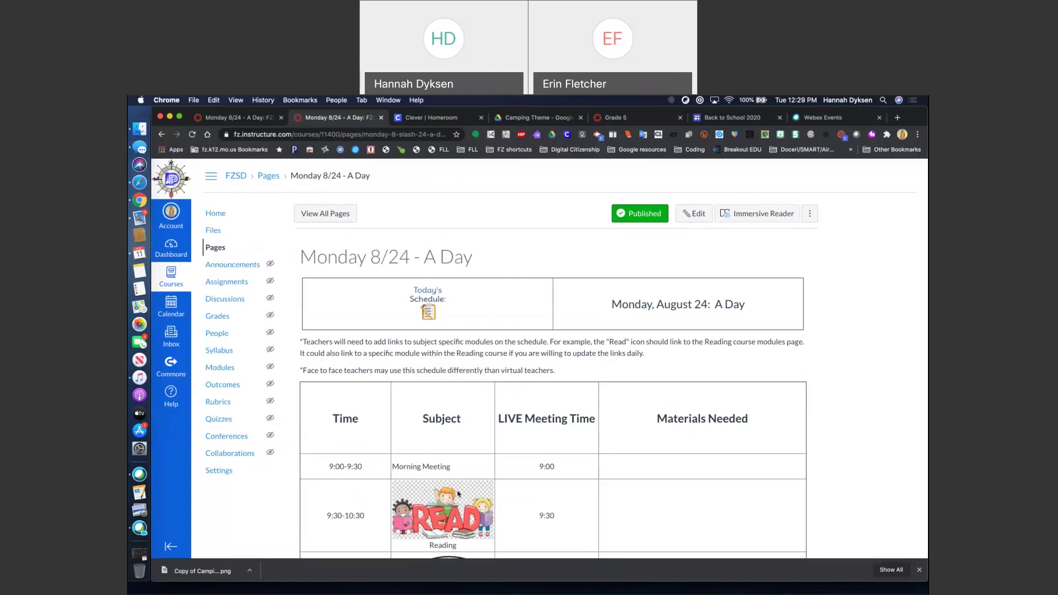
pyautogui.scroll(-1, 458, 494)
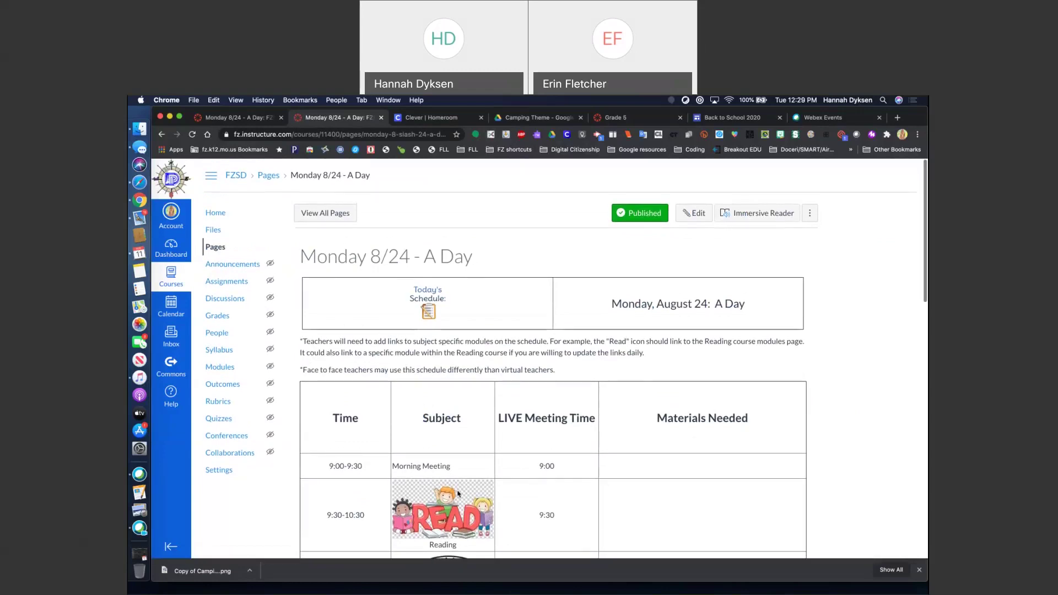
pyautogui.scroll(-20, 458, 493)
pyautogui.scroll(20, 458, 494)
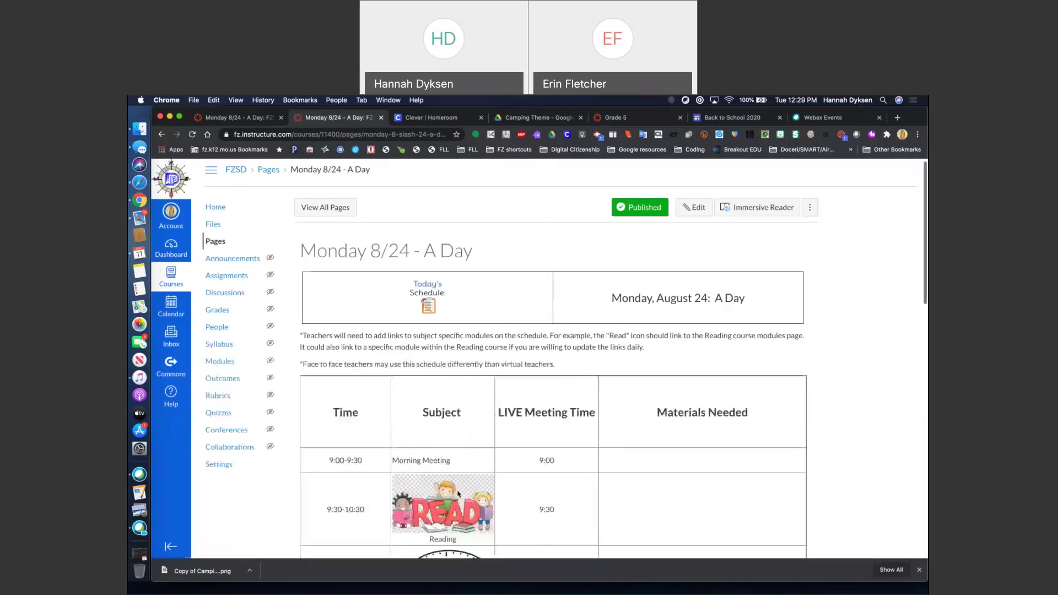
pyautogui.scroll(-20, 458, 493)
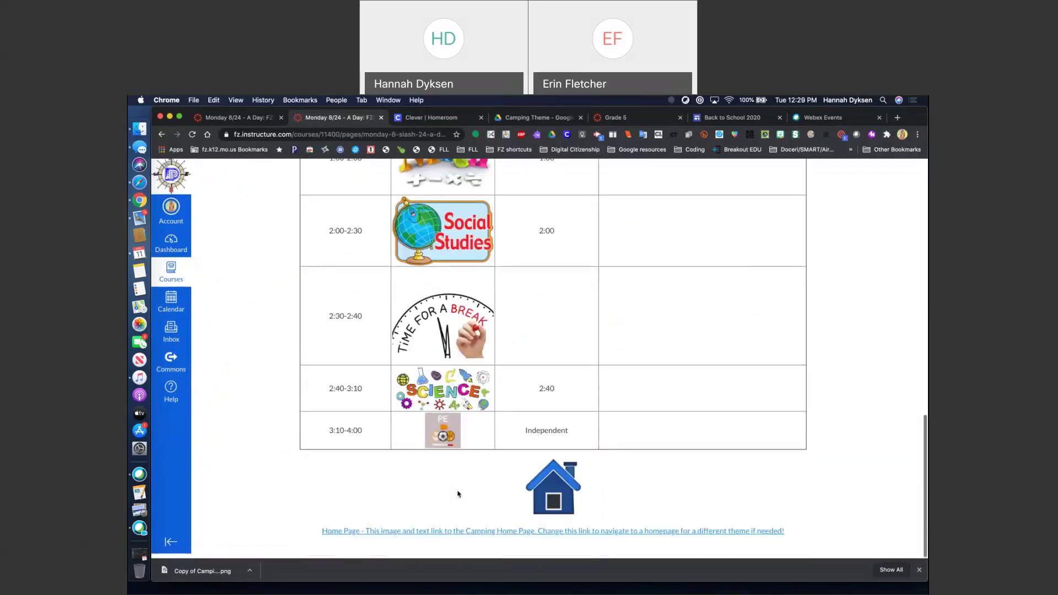
pyautogui.scroll(20, 458, 494)
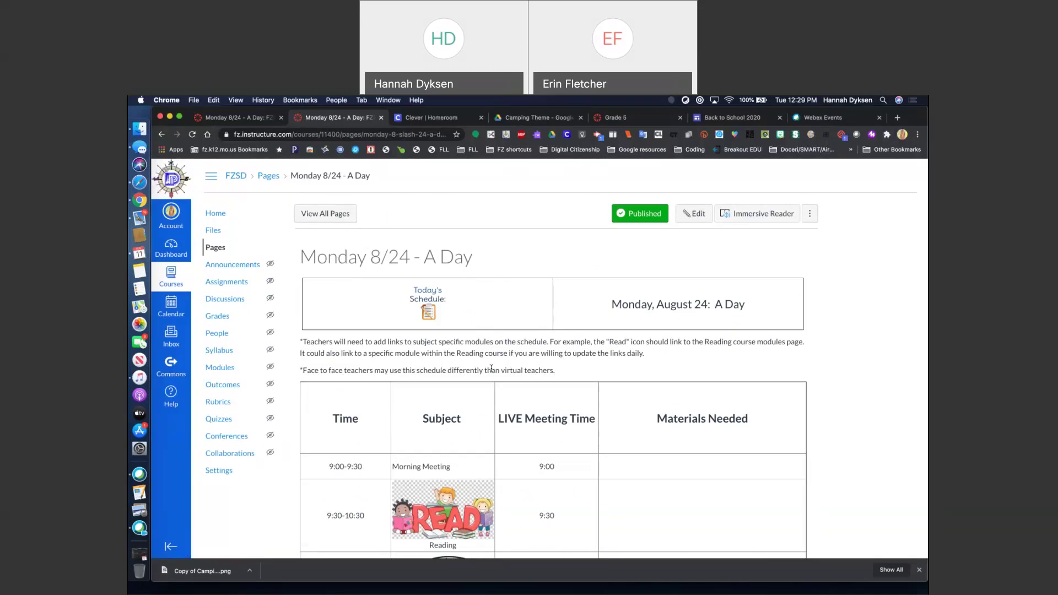
# Set up a copy of the "Monday 8/24 - A Day" page to the FZSD Elementary Homepage Templates course and cancel it
pyautogui.click(813, 213)
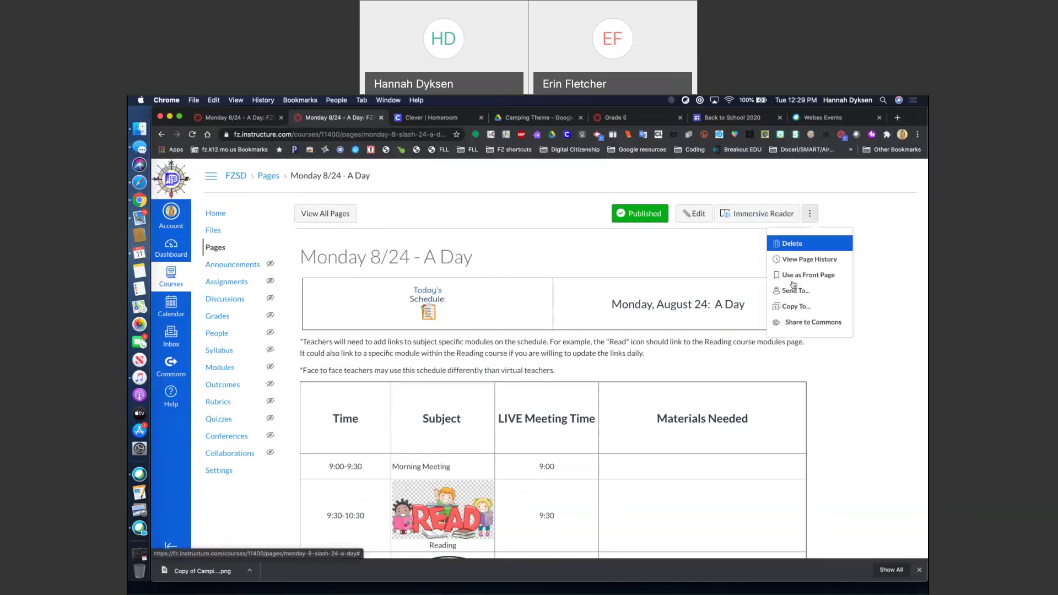
pyautogui.click(786, 307)
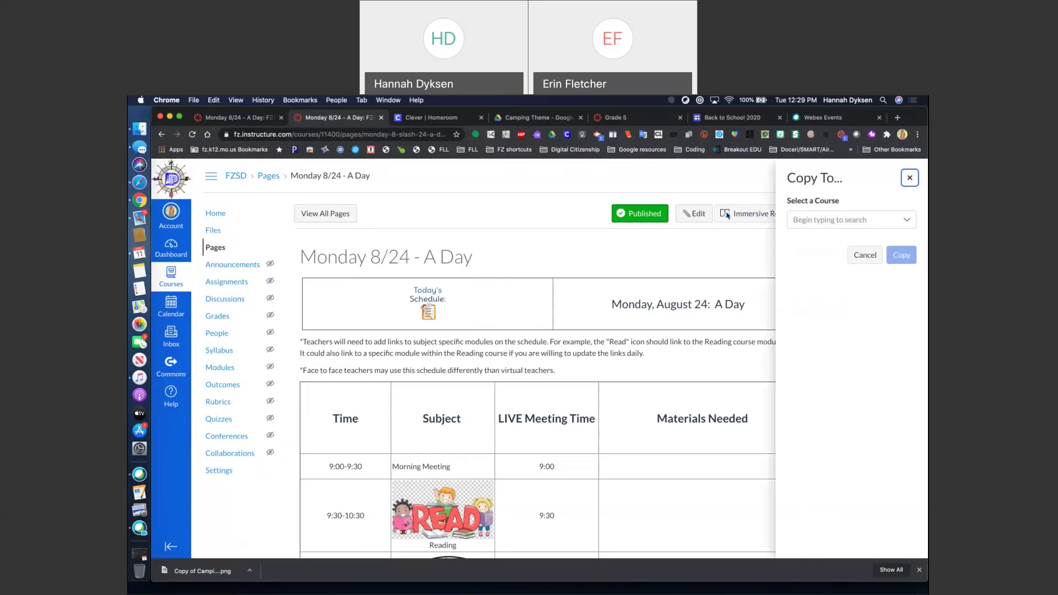
pyautogui.click(820, 220)
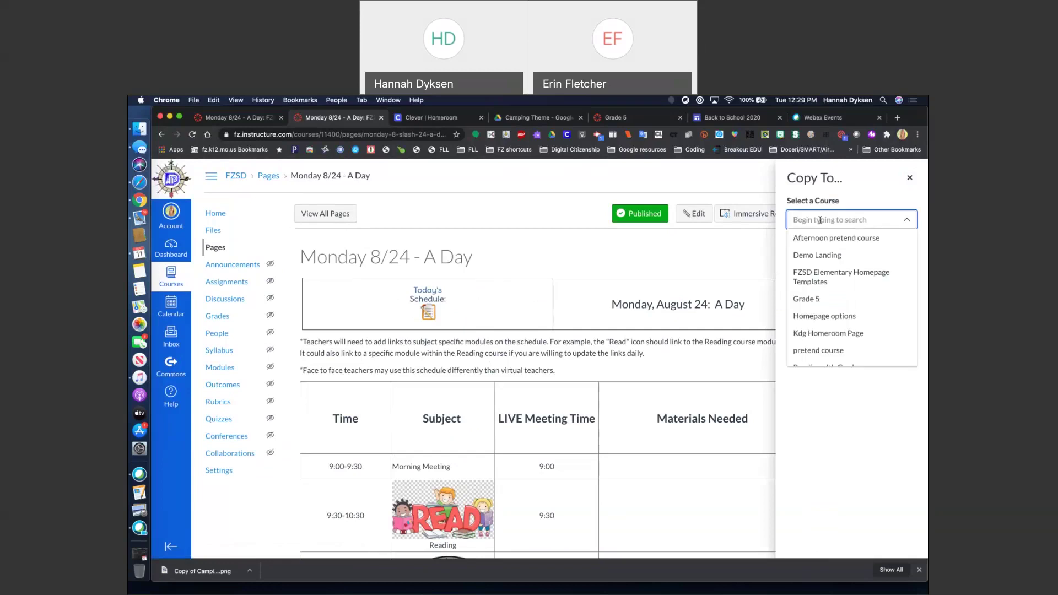
pyautogui.click(818, 276)
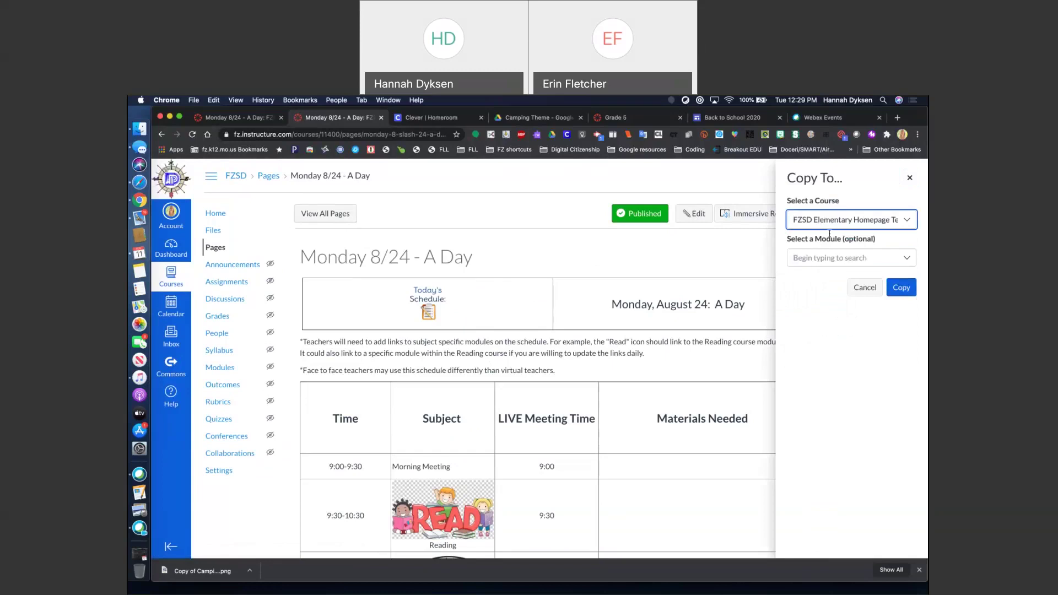
pyautogui.click(865, 288)
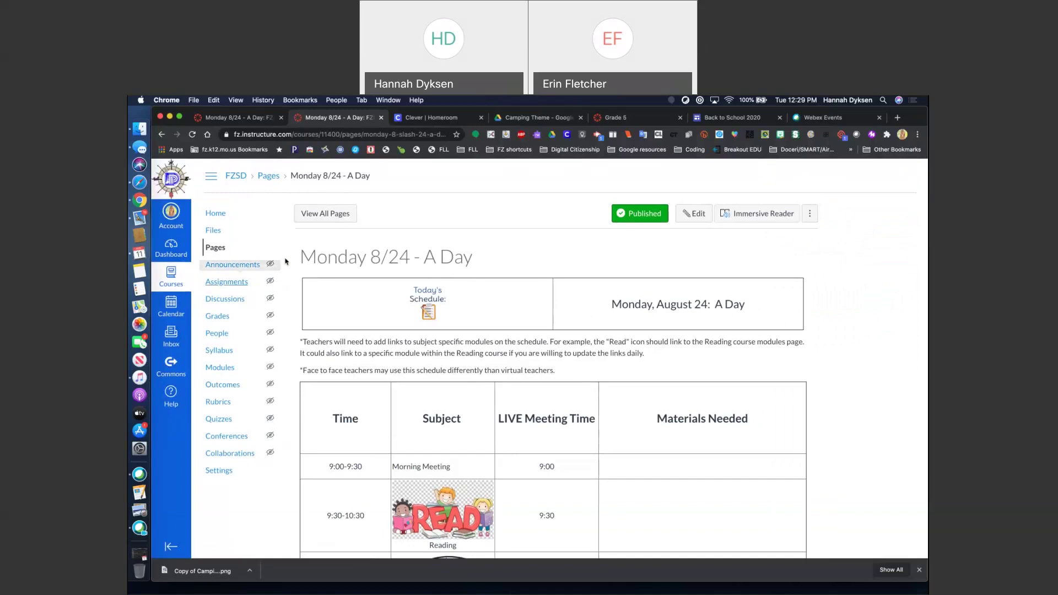
# Go back to the Camping homepage from all pages and follow Past Learning through to the linked calendar template
pyautogui.click(315, 218)
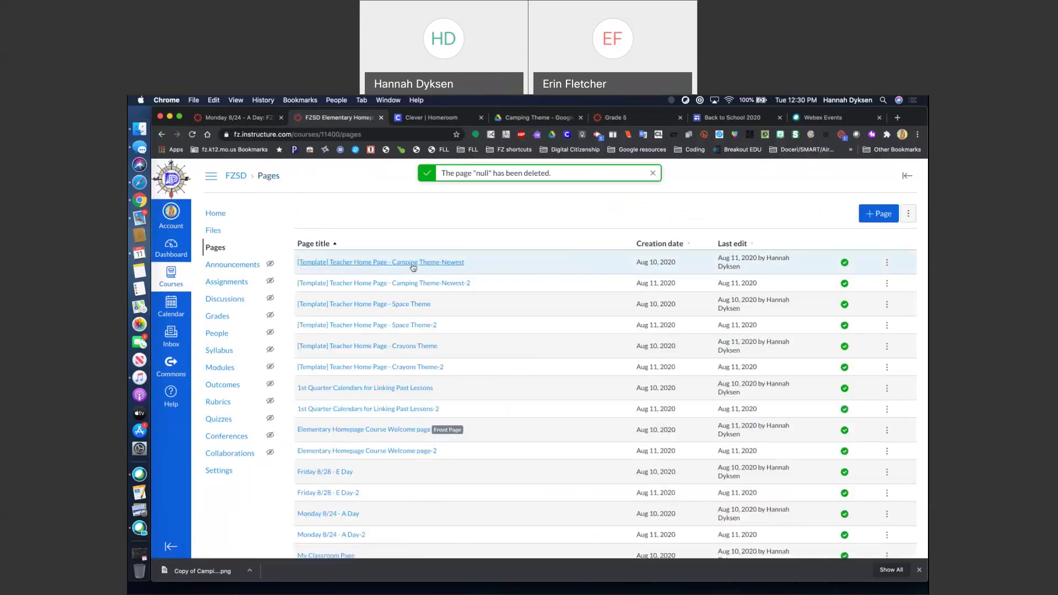
pyautogui.click(413, 262)
pyautogui.scroll(-5, 531, 390)
pyautogui.click(651, 352)
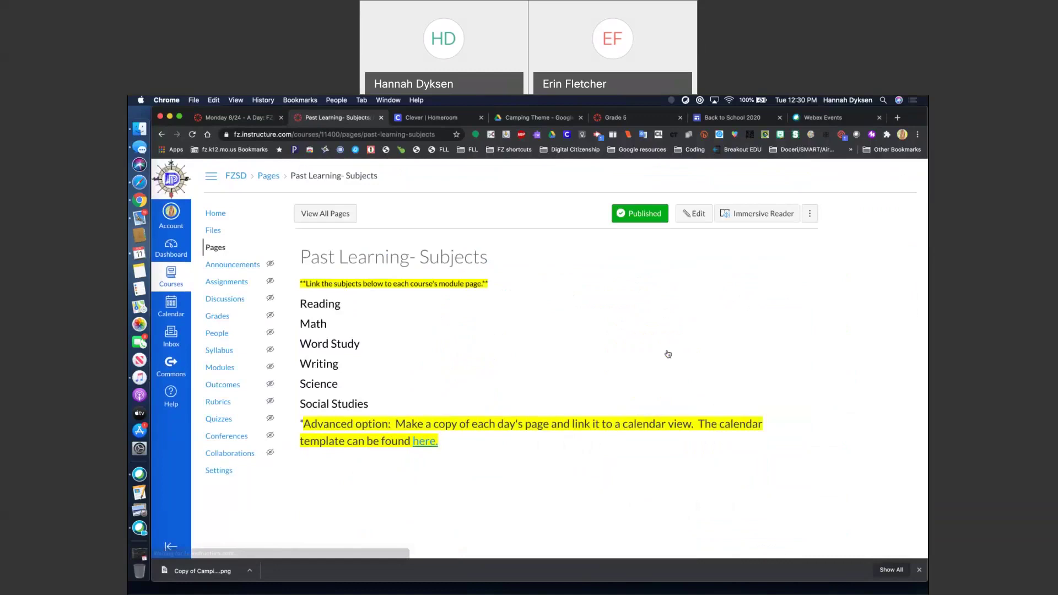
pyautogui.click(426, 442)
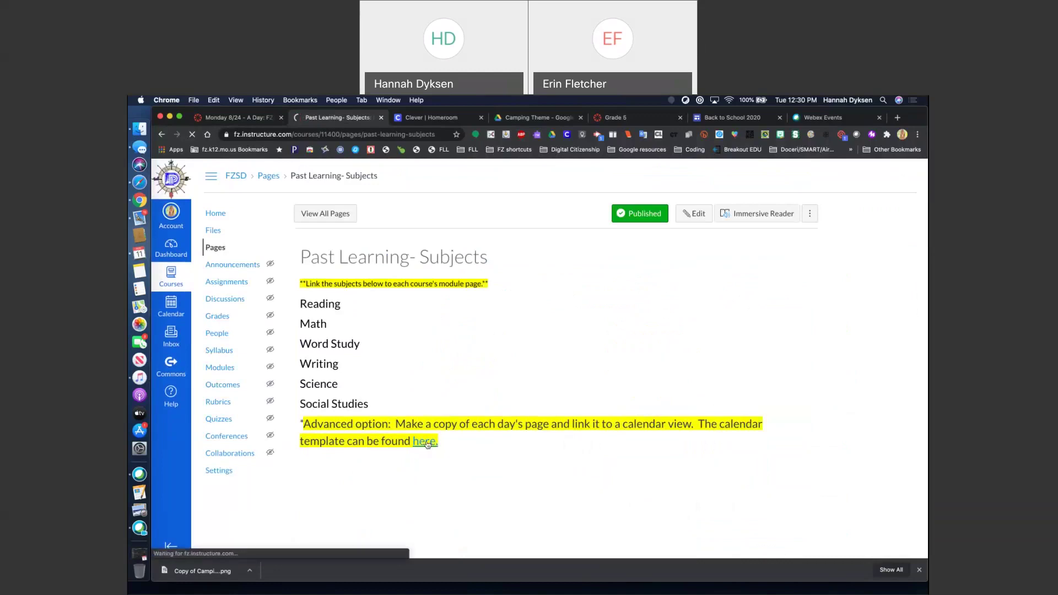
# Edit the calendar page, try to link the August 24 image to the page "Monday 8/24 - A Day-2", and discard the edit
pyautogui.click(695, 215)
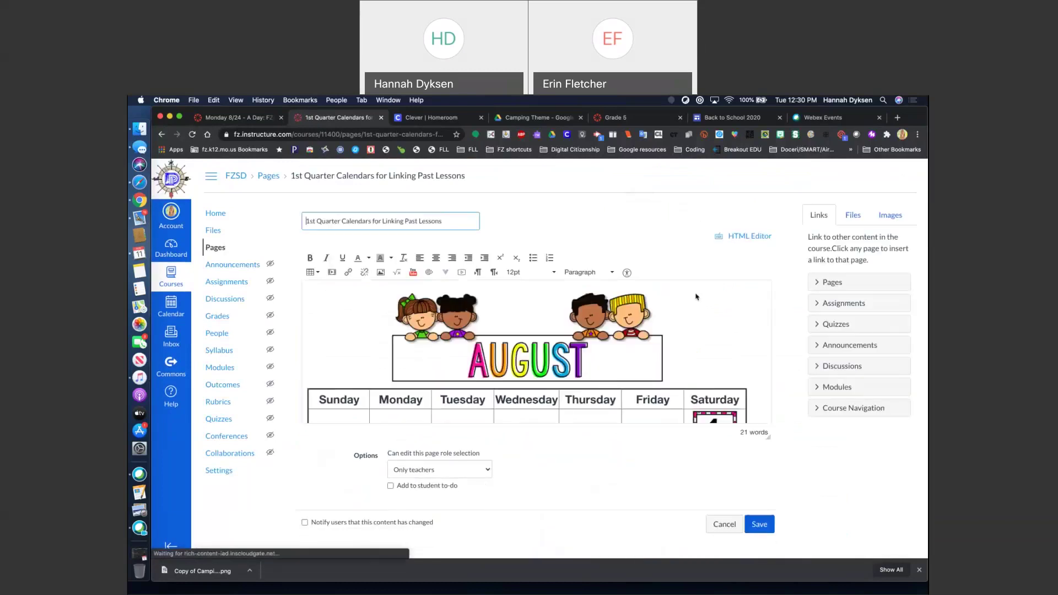
pyautogui.scroll(-1, 715, 368)
pyautogui.click(716, 368)
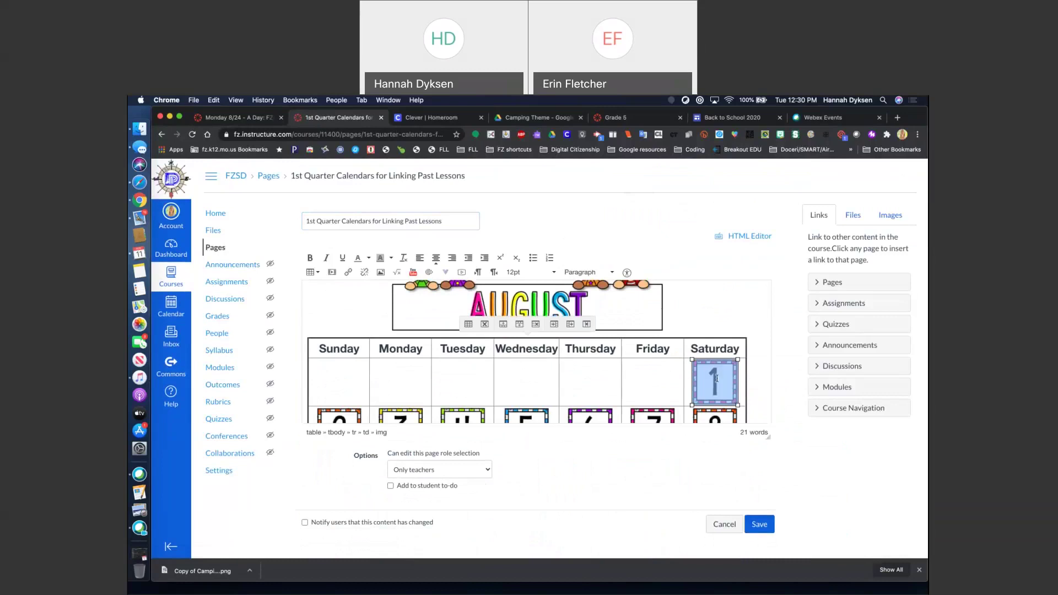
pyautogui.scroll(-5, 551, 358)
pyautogui.scroll(-1, 456, 356)
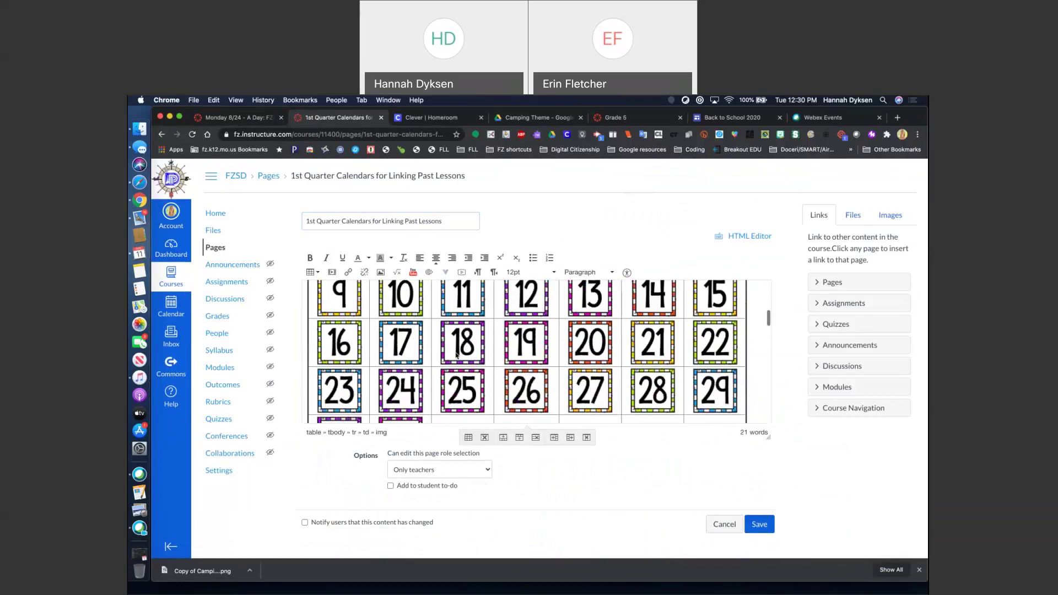
pyautogui.click(409, 377)
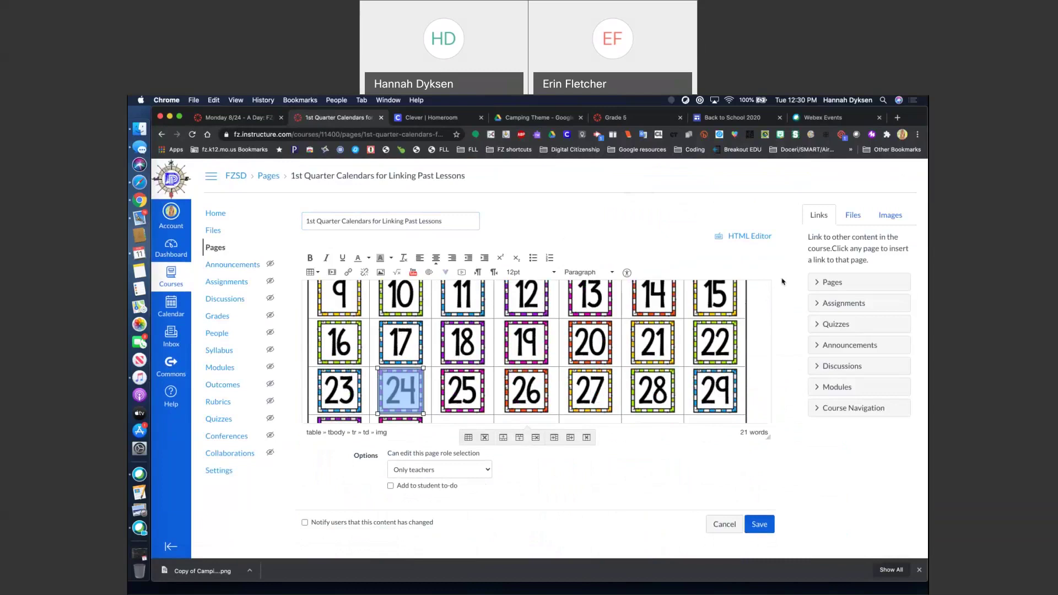
pyautogui.click(816, 280)
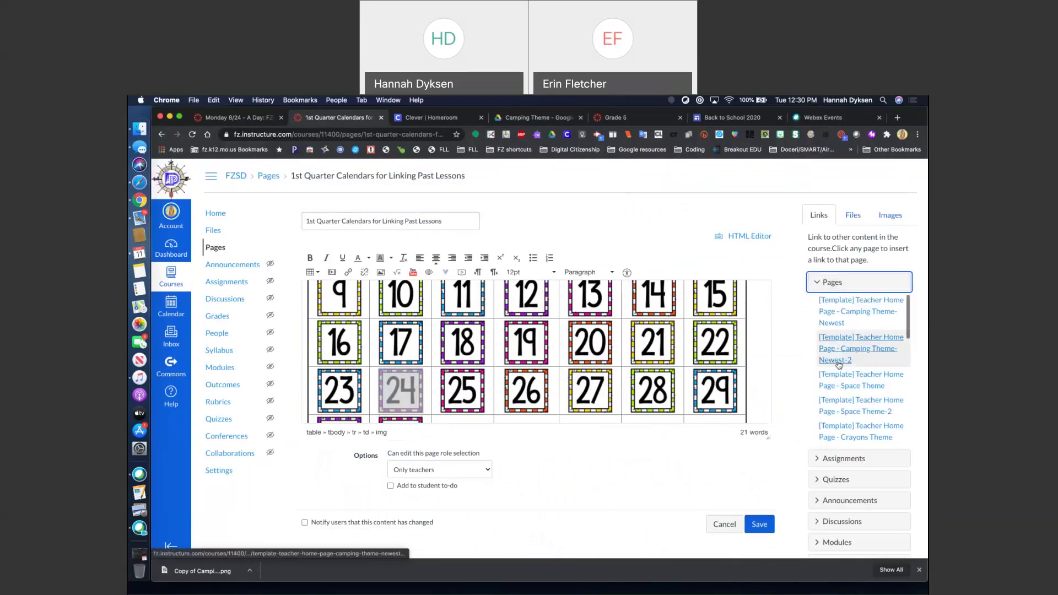
pyautogui.scroll(-10, 838, 365)
pyautogui.scroll(-2, 837, 365)
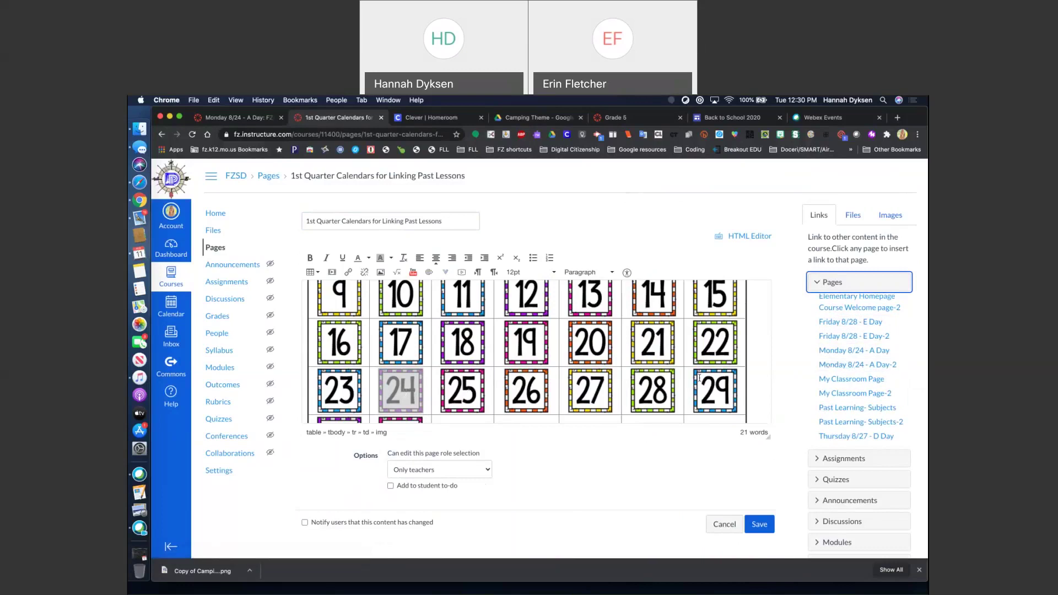
pyautogui.moveTo(862, 364); pyautogui.dragTo(405, 399)
pyautogui.click(726, 526)
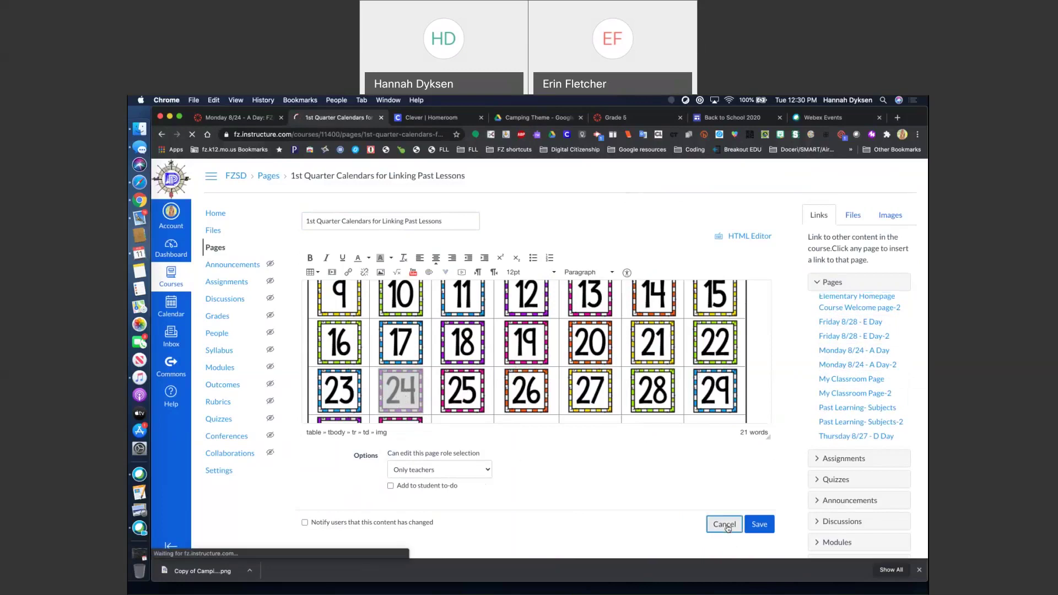
# Look over the August and September calendars on the page and return to the course's list of pages
pyautogui.scroll(-5, 604, 473)
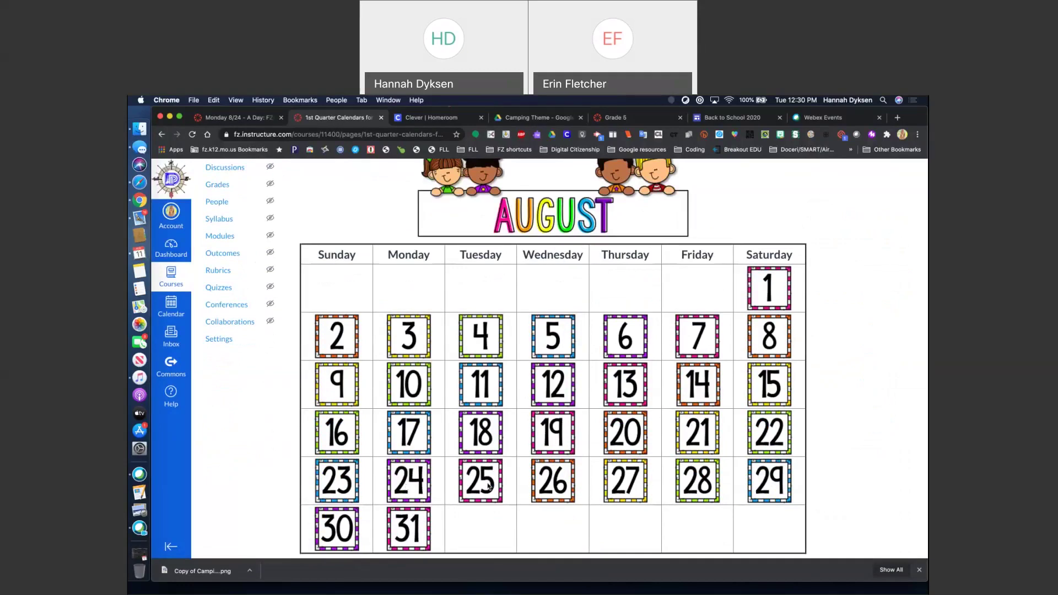
pyautogui.scroll(-5, 489, 488)
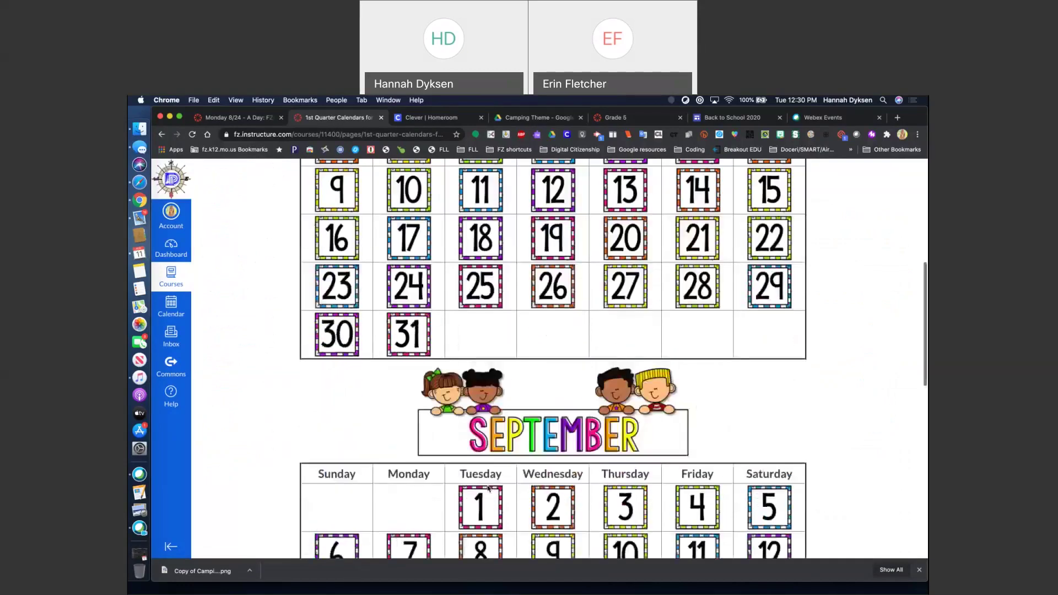
pyautogui.scroll(5, 488, 488)
pyautogui.scroll(3, 354, 317)
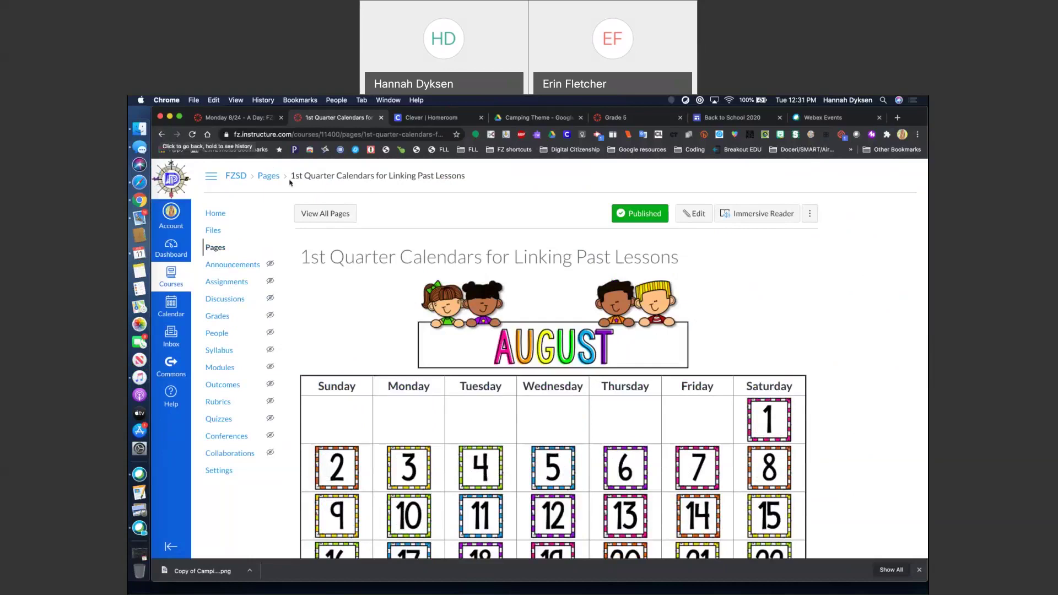
pyautogui.click(268, 176)
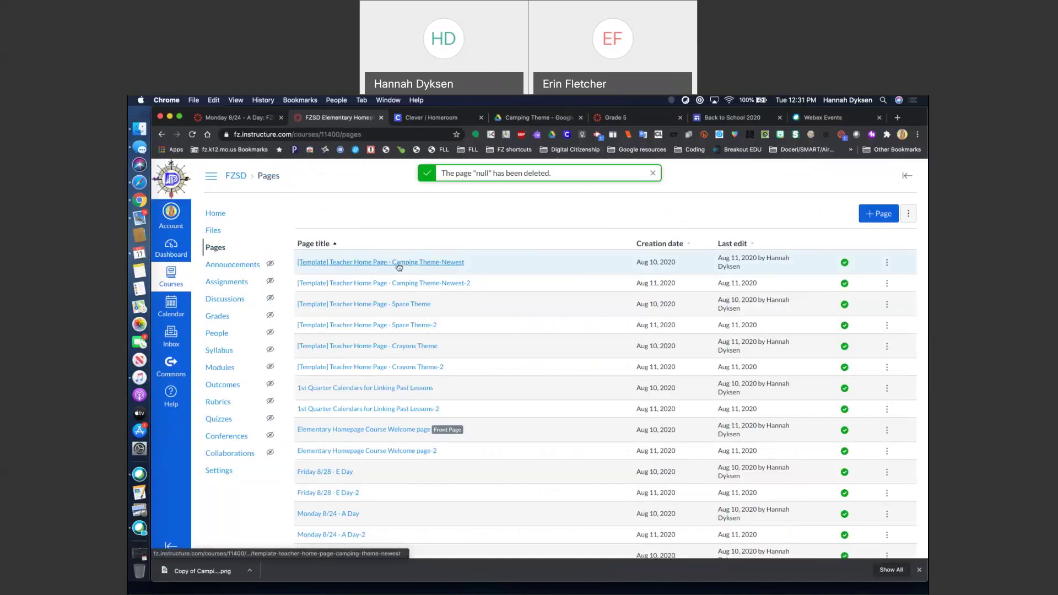
# Open the page "[Template] Teacher Home Page - Camping Theme-Newest" and look over its header, weekday images and round link buttons
pyautogui.click(398, 262)
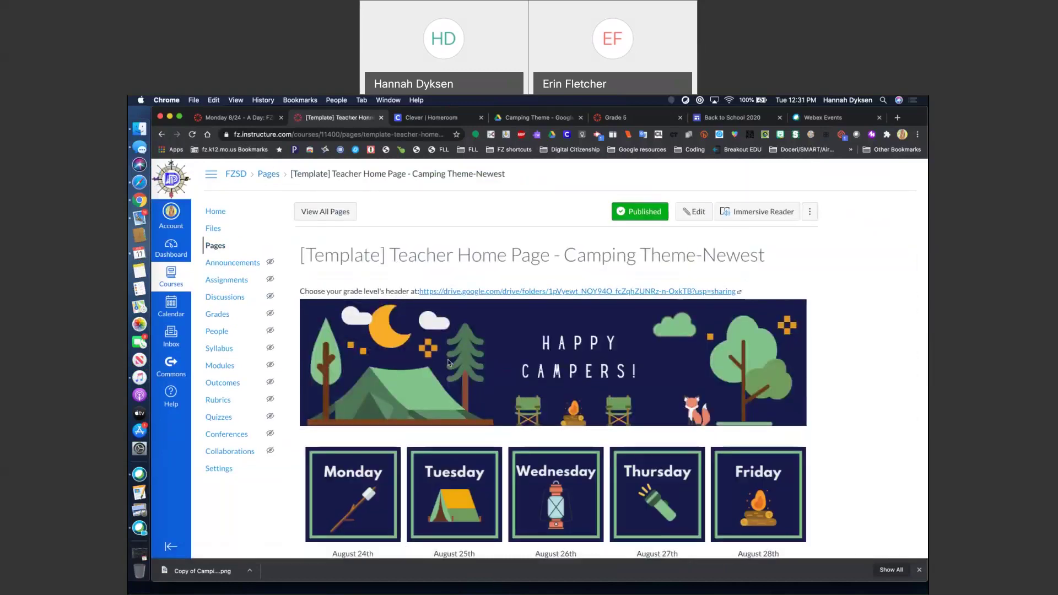
pyautogui.scroll(-1, 449, 363)
pyautogui.scroll(-1, 448, 363)
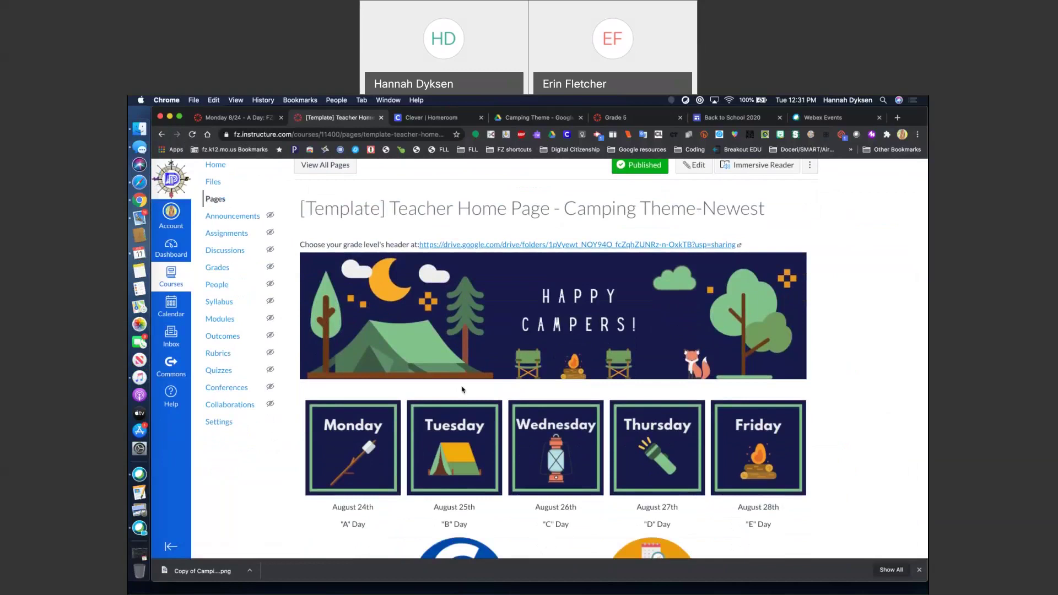
pyautogui.scroll(-5, 462, 389)
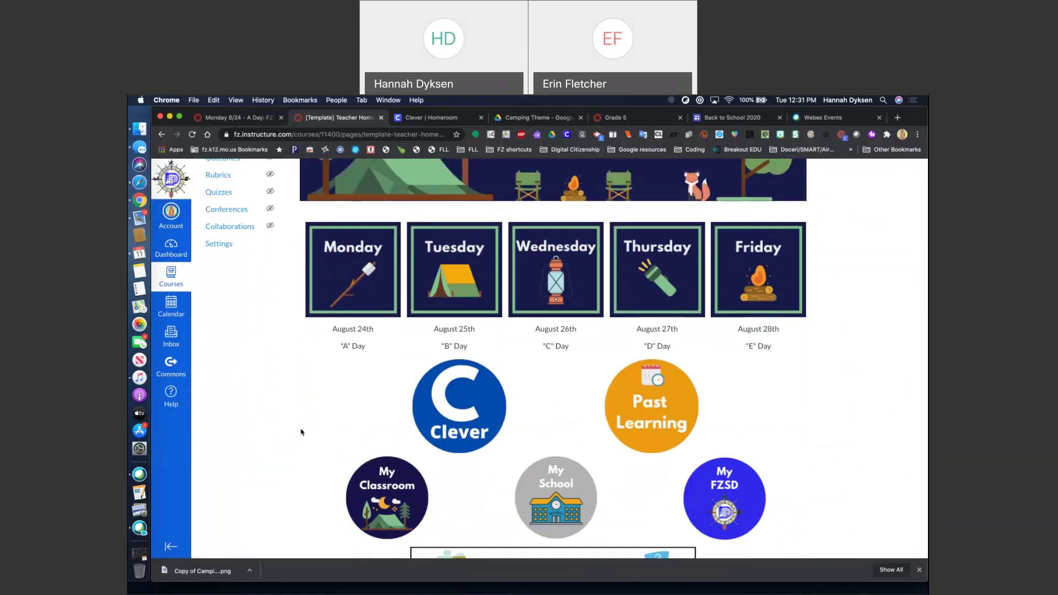
pyautogui.scroll(-1, 300, 431)
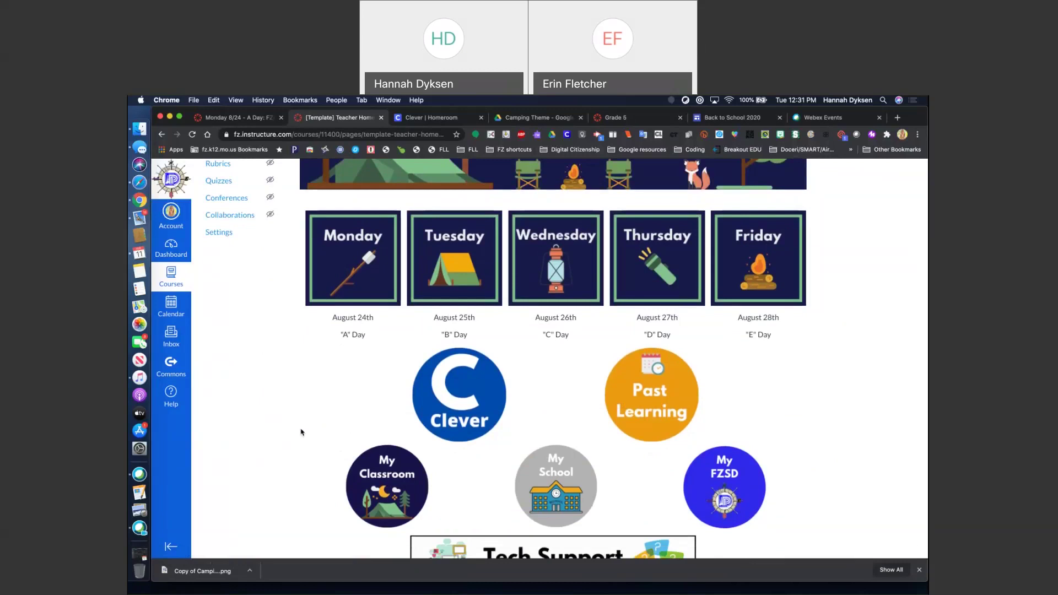
pyautogui.scroll(-1, 300, 432)
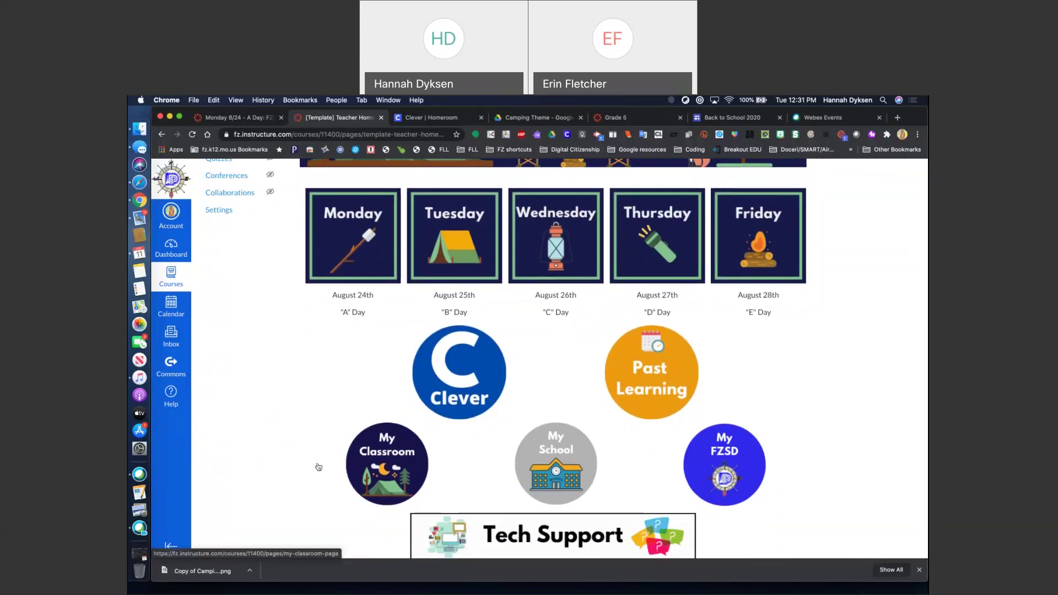
# Follow the My Classroom link, review the page's suggested content ideas down to extra resources for parents, and return to the Camping homepage
pyautogui.click(389, 468)
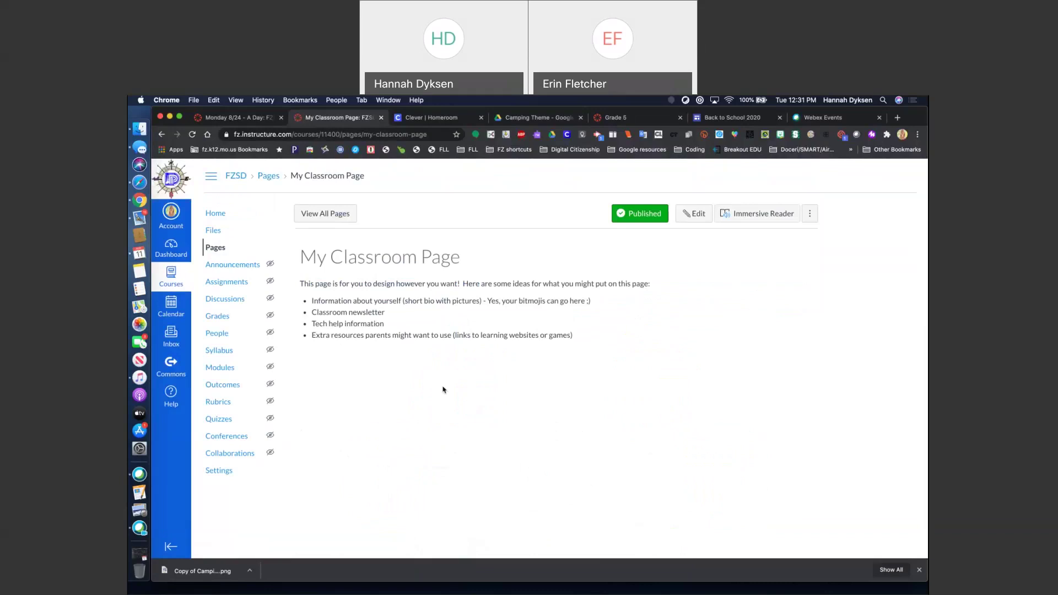
pyautogui.moveTo(352, 335); pyautogui.dragTo(312, 335)
pyautogui.click(592, 329)
pyautogui.tripleClick(576, 336)
pyautogui.click(533, 369)
pyautogui.click(161, 135)
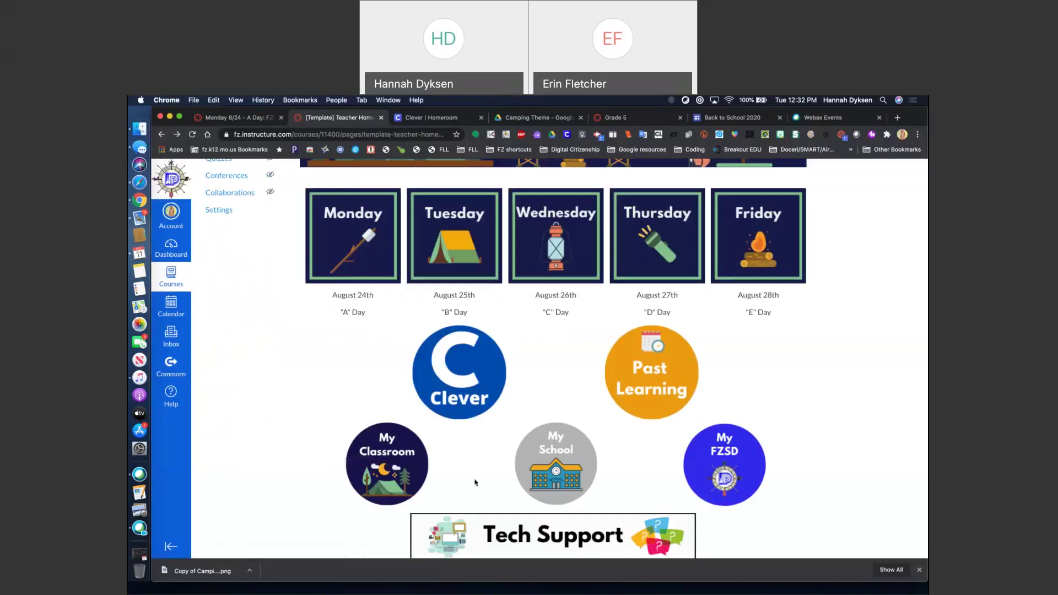
# Look over the Camping homepage down to Tech Support and reopen "Camping Theme-Newest" from the course's full list of pages
pyautogui.scroll(-2, 475, 483)
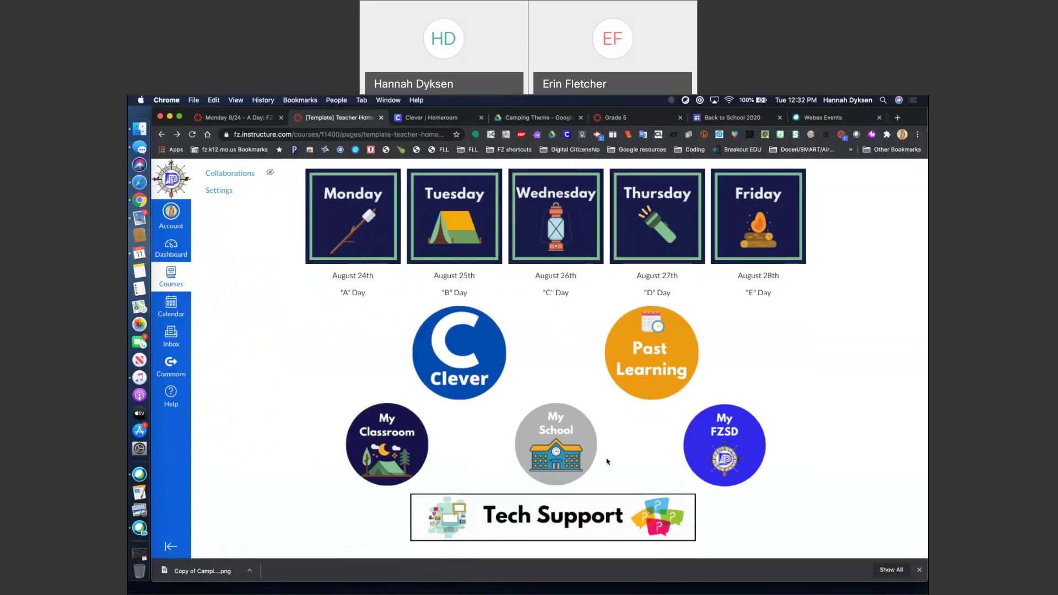
pyautogui.scroll(3, 577, 384)
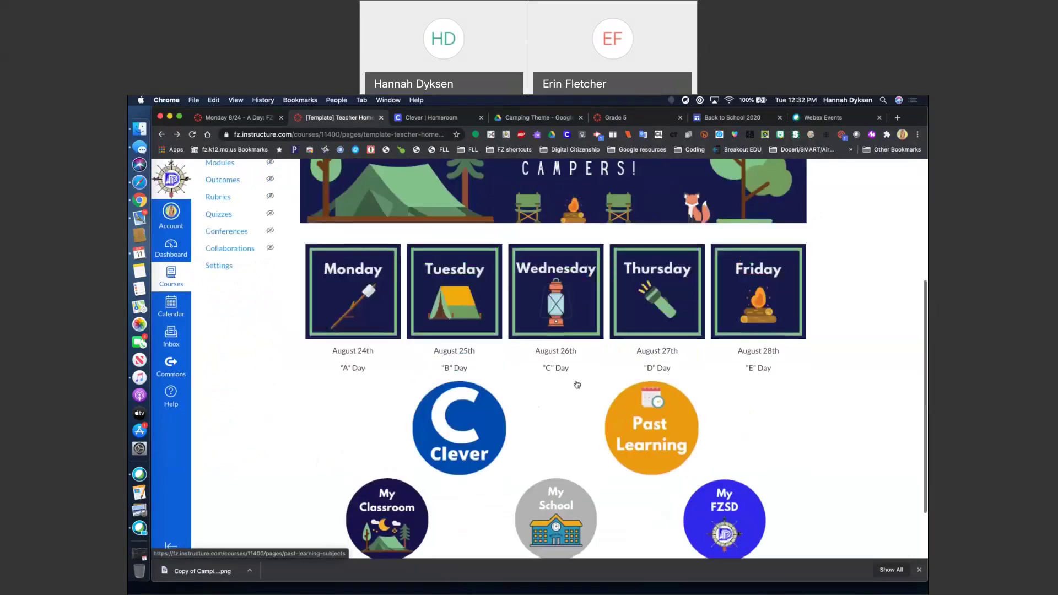
pyautogui.scroll(8, 576, 385)
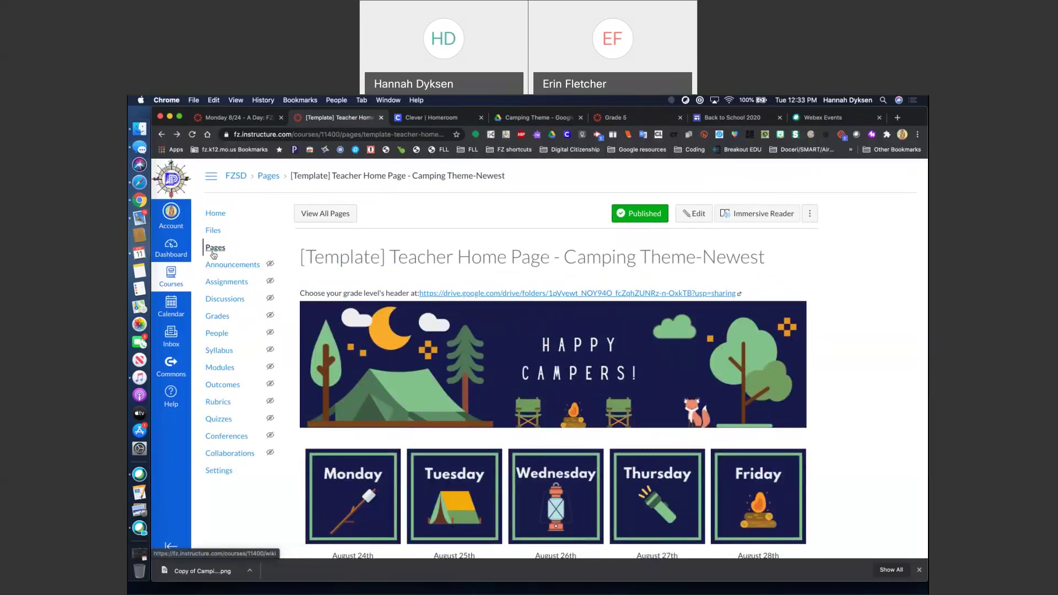
pyautogui.click(213, 252)
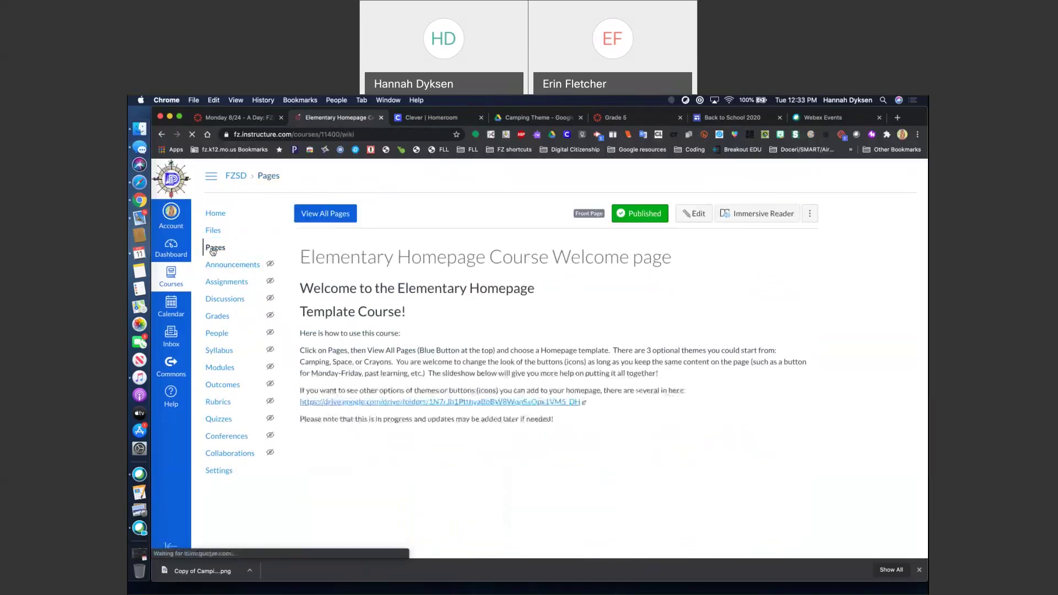
pyautogui.click(337, 219)
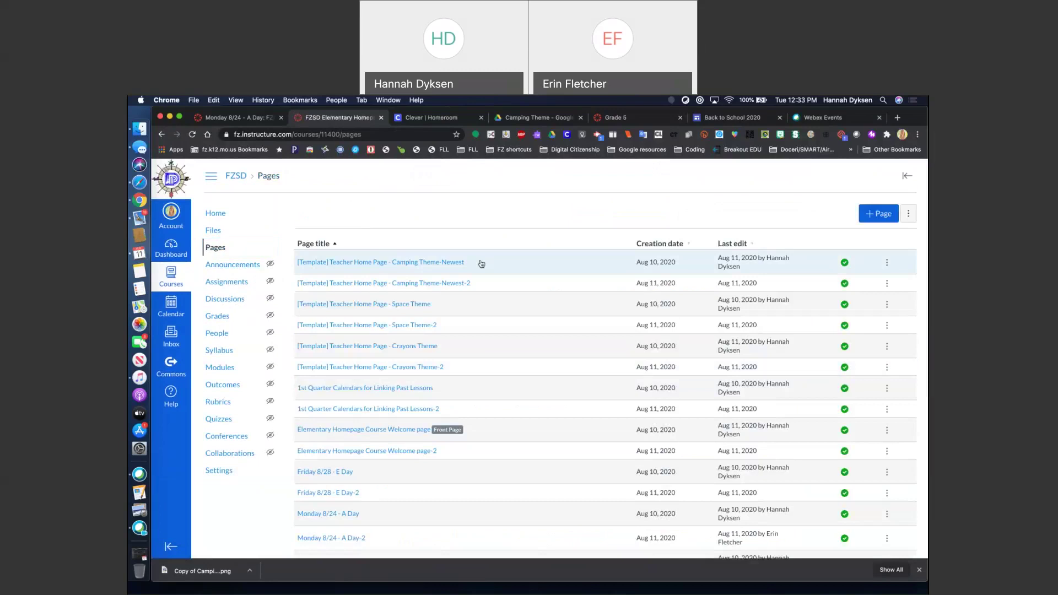
pyautogui.click(435, 270)
pyautogui.scroll(-5, 453, 392)
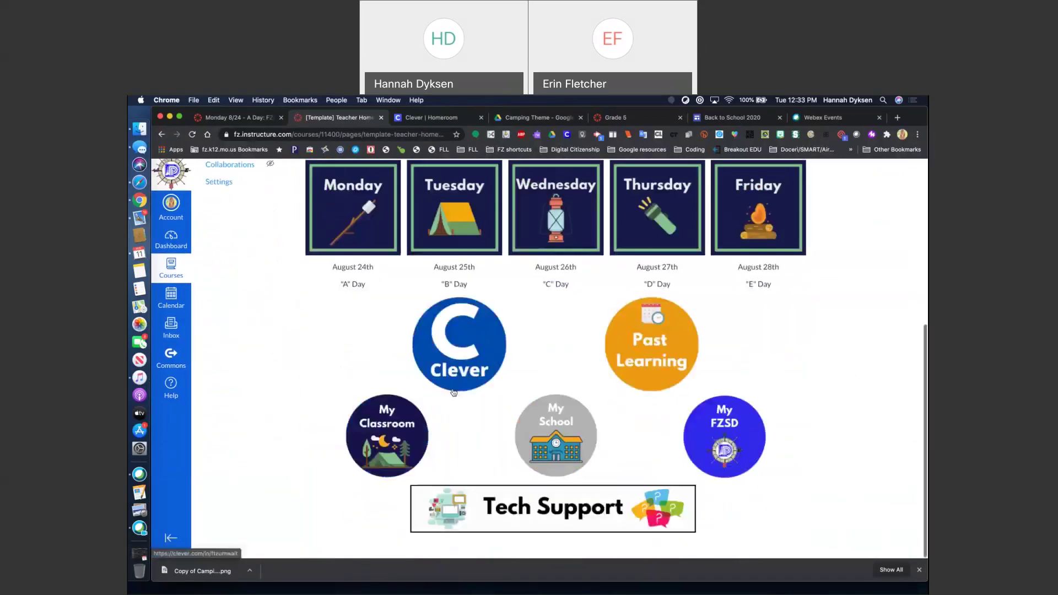
pyautogui.scroll(1, 454, 392)
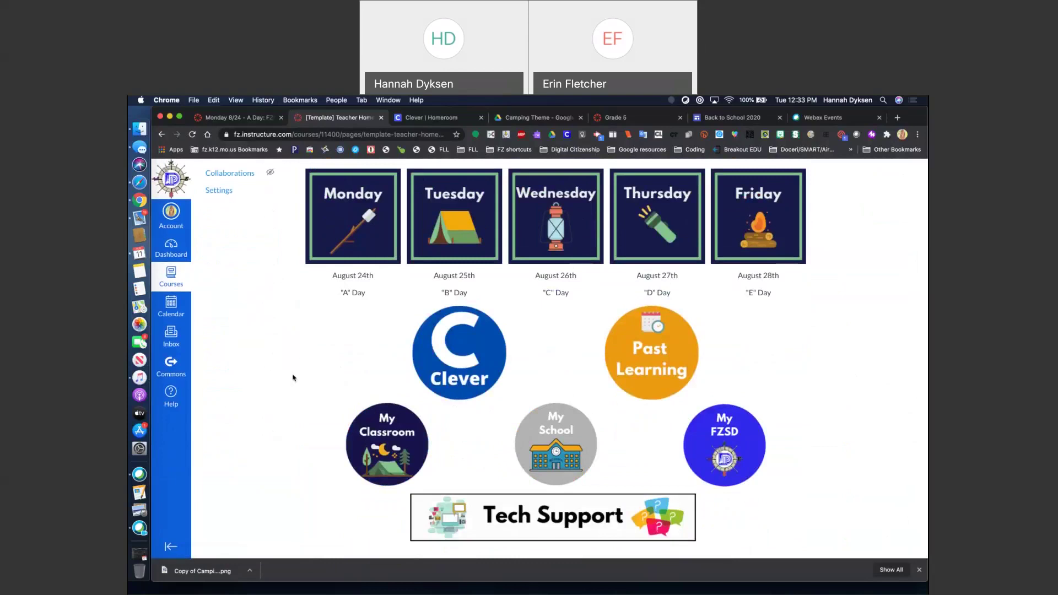